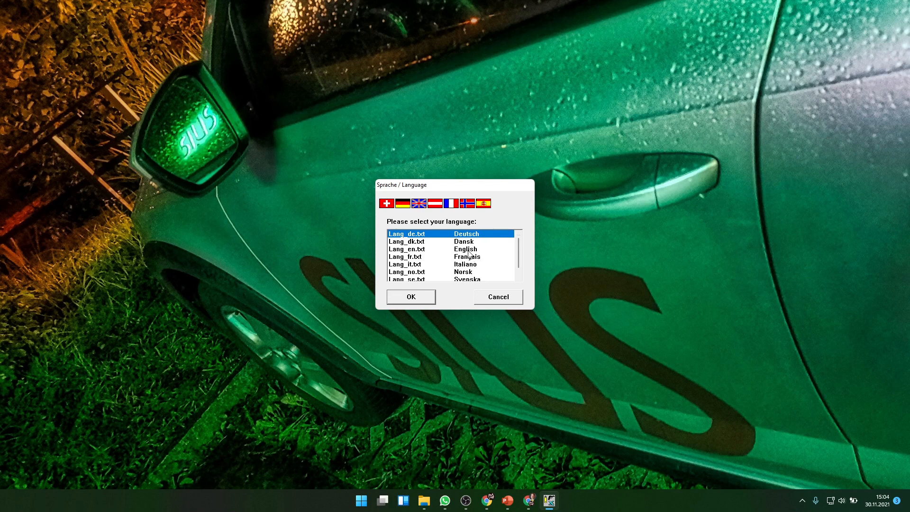
Select English as the program language.
left_click(469, 251)
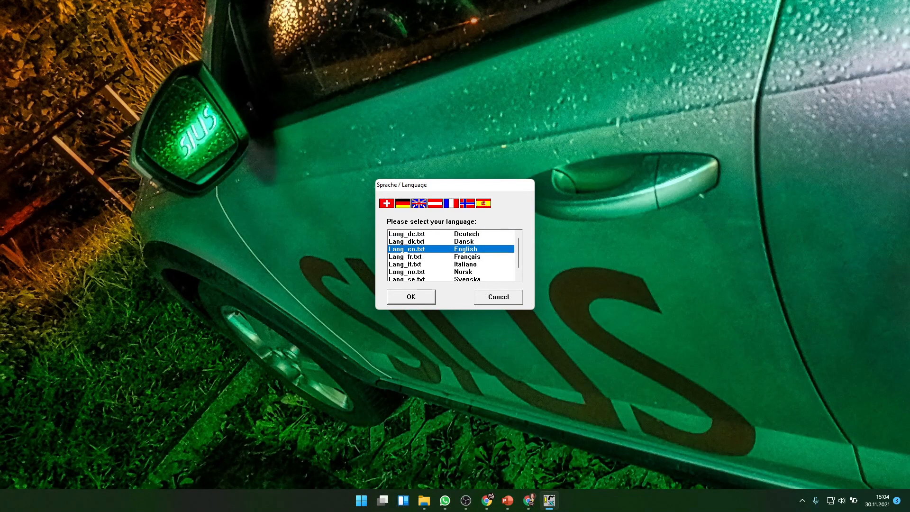
left_click(412, 297)
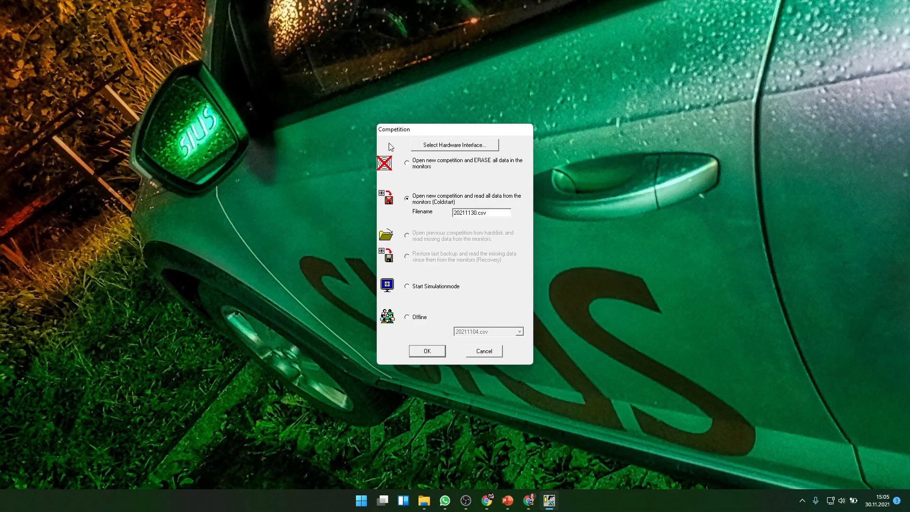
Set the range's communication hardware to SIUSNetworkInterface in the hardware configuration.
left_click(455, 146)
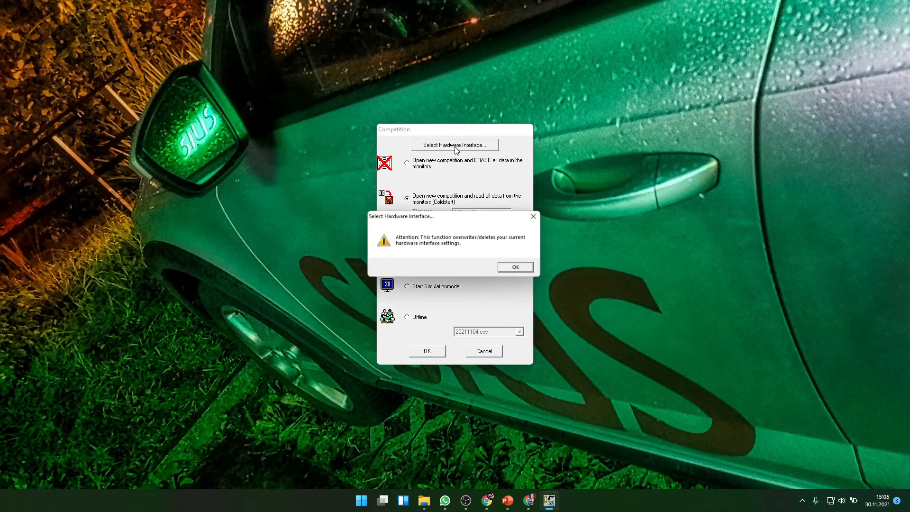
left_click(520, 269)
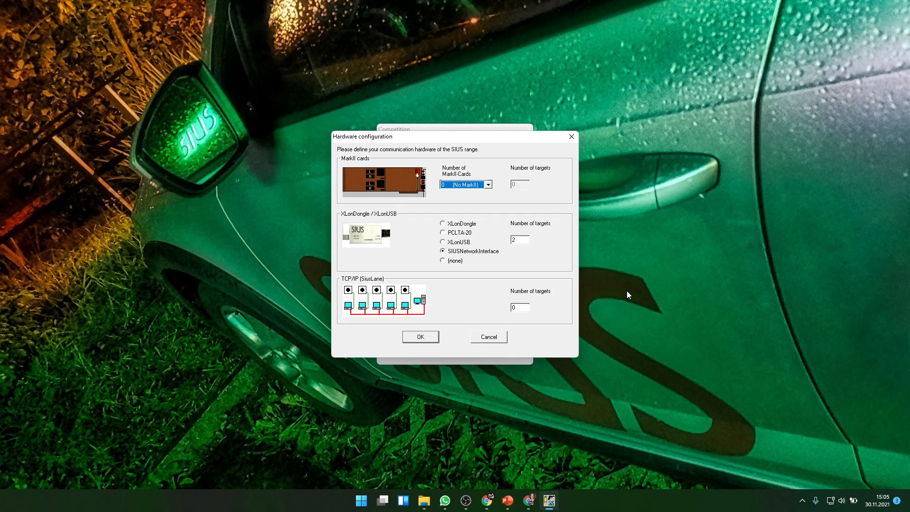
left_click(443, 250)
left_click(426, 337)
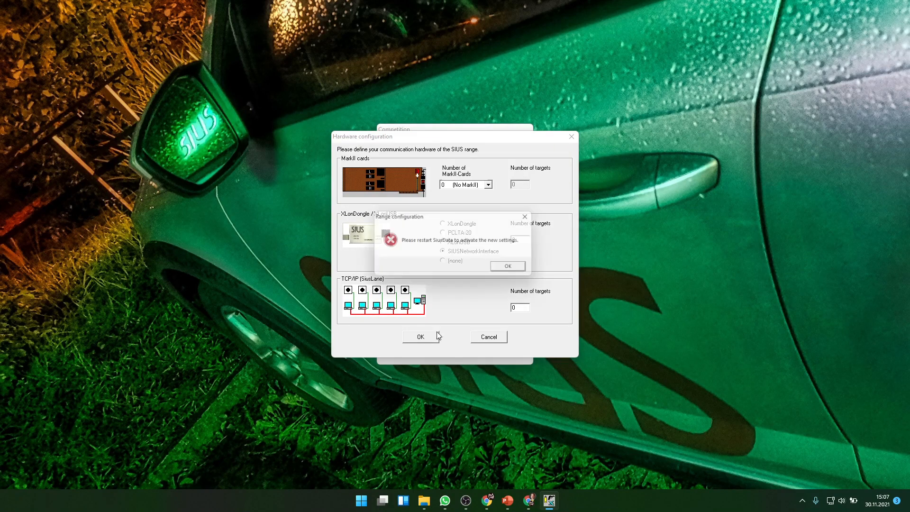
left_click(519, 269)
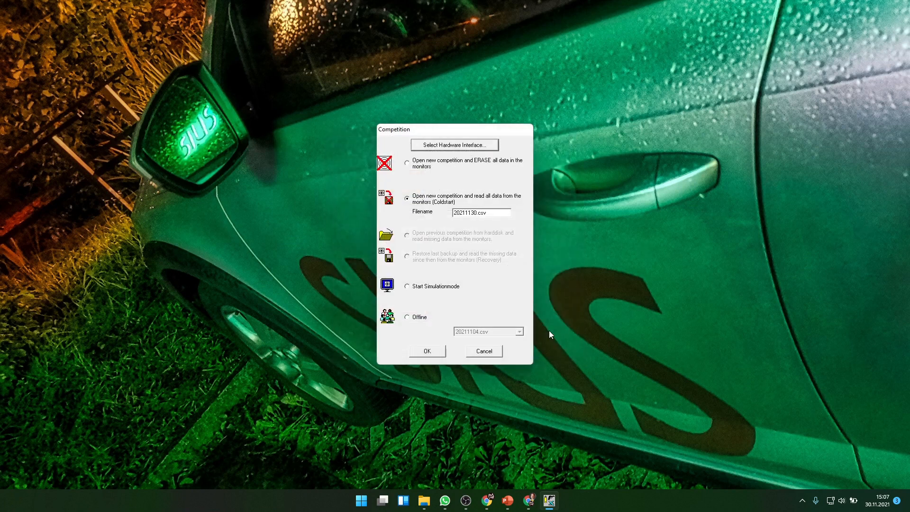
Cancel the competition selection to terminate SiusData, restart it and dismiss the Chrome notification.
left_click(480, 352)
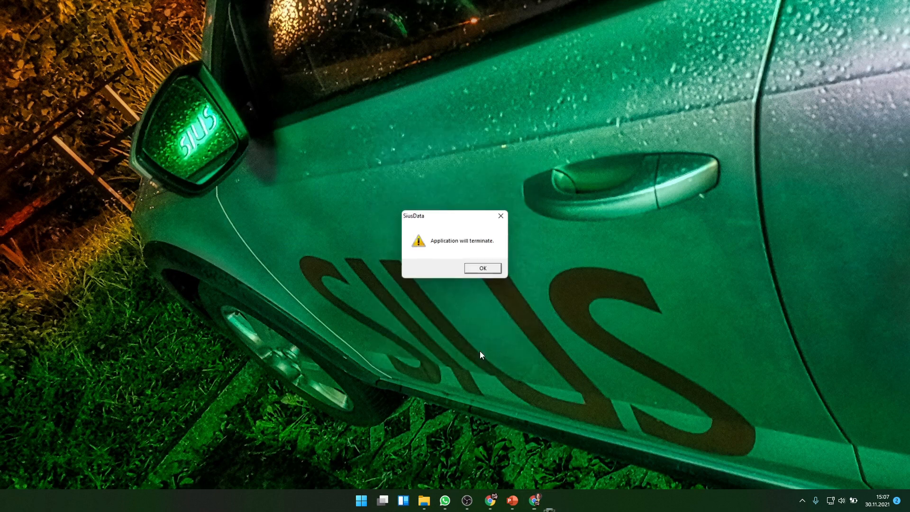
left_click(490, 269)
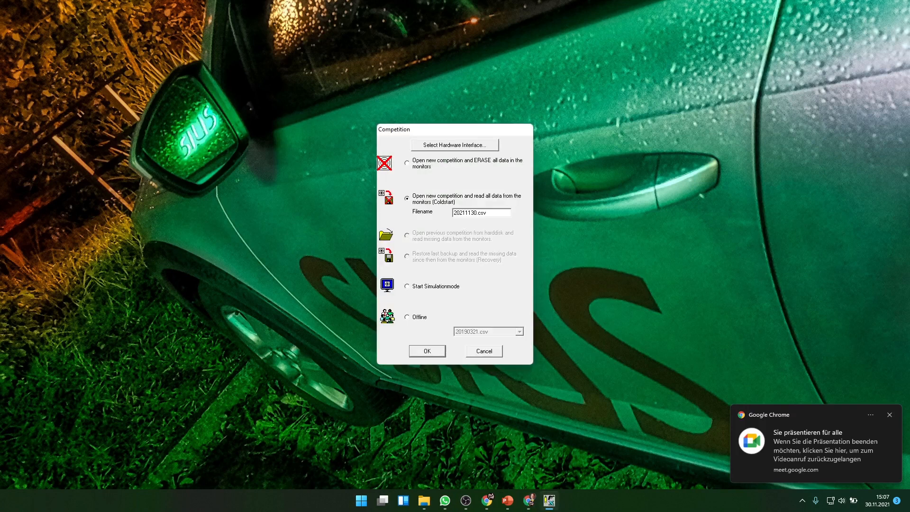
left_click(888, 415)
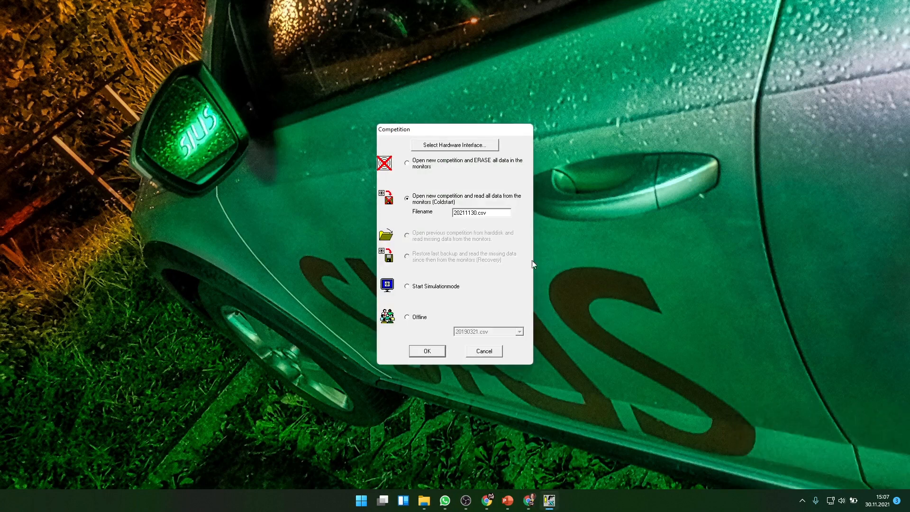
Try the erase and Coldstart options for opening a new competition and highlight its file name.
left_click(418, 167)
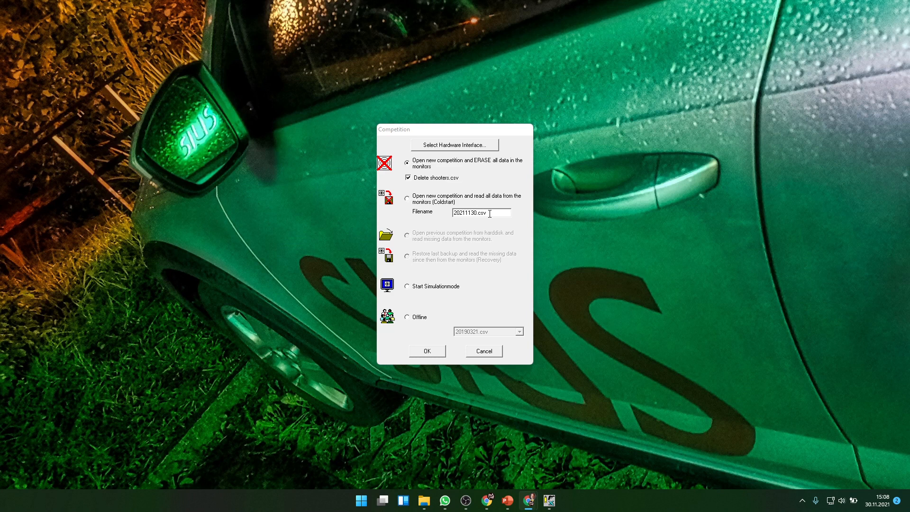
double_click(490, 214)
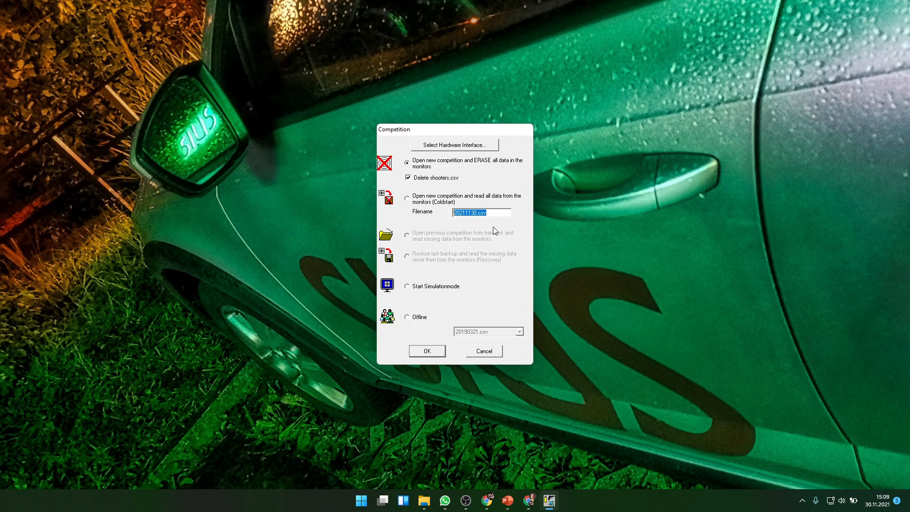
left_click(494, 214)
double_click(494, 213)
left_click(478, 214)
left_click(407, 199)
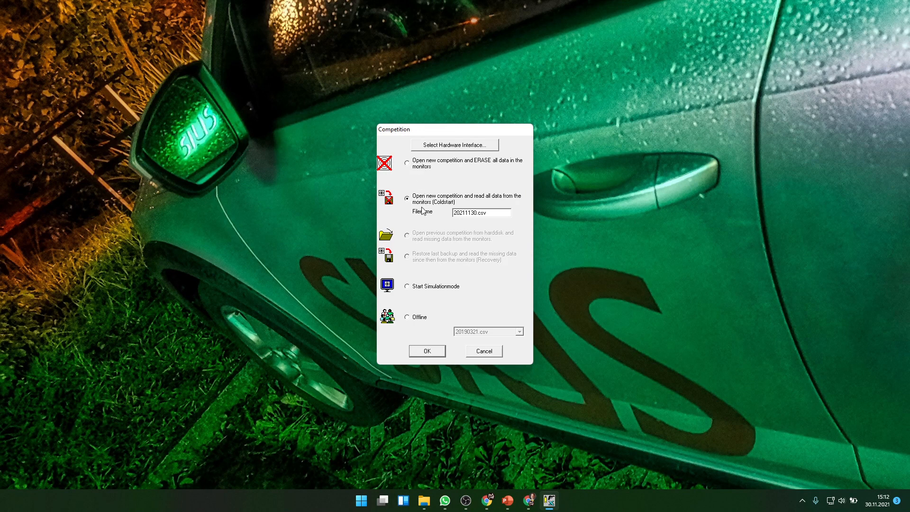
left_click(498, 215)
Open a new competition that erases all data in the monitors and load the Functions2_Default.ini function key settings.
left_click(407, 163)
left_click(430, 354)
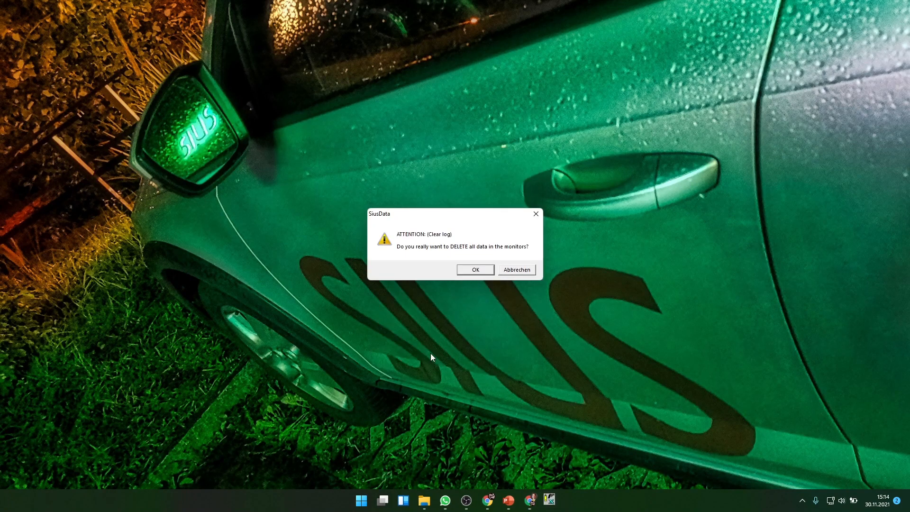
left_click(475, 270)
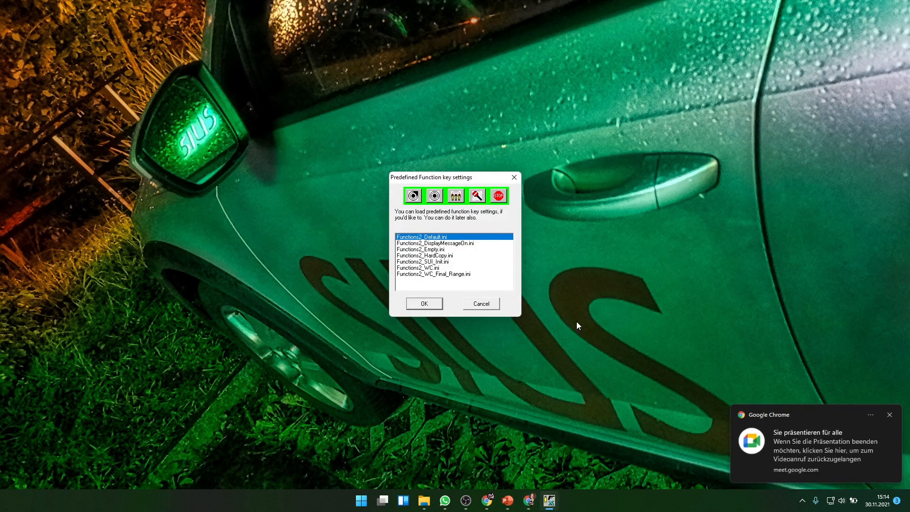
left_click(889, 414)
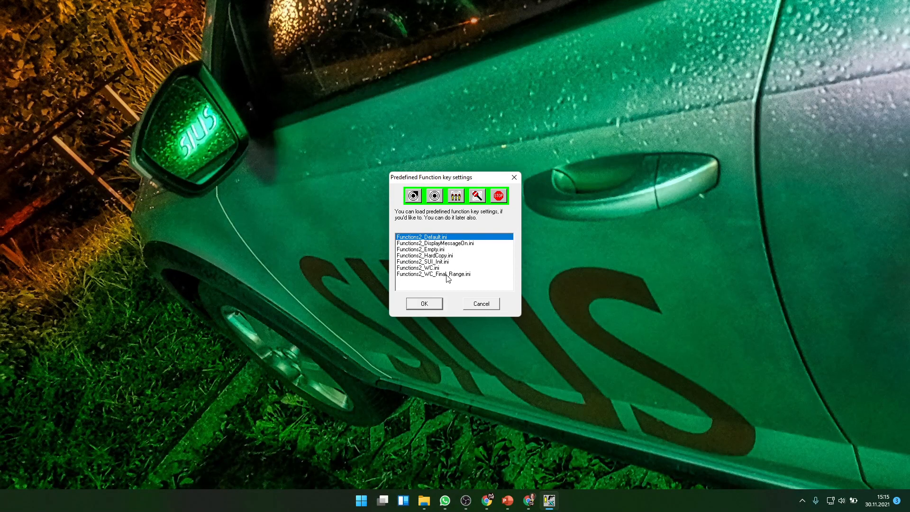
left_click(431, 305)
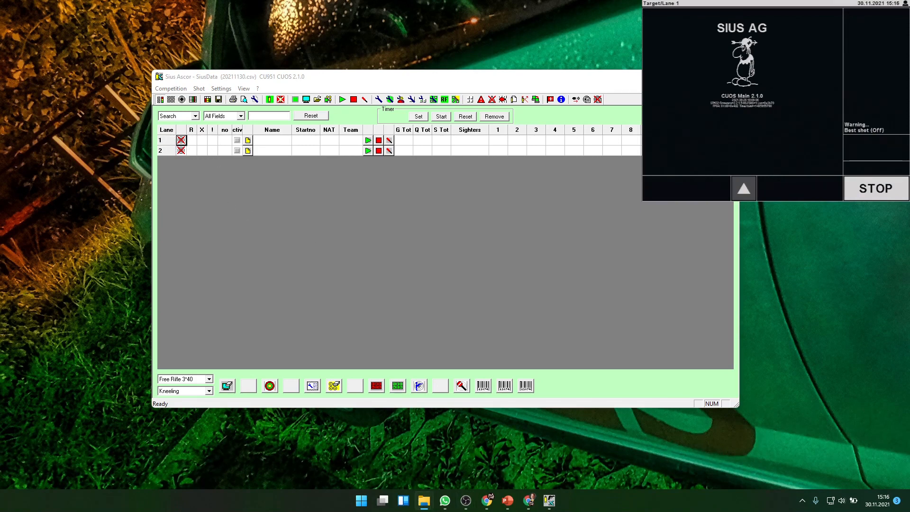
Open RCI.ini from the C:\SIUS\SiusData folder in the text editor and place its window beside the lane list.
left_click_drag(494, 249, 505, 138)
scroll(591, 368, "up", 6)
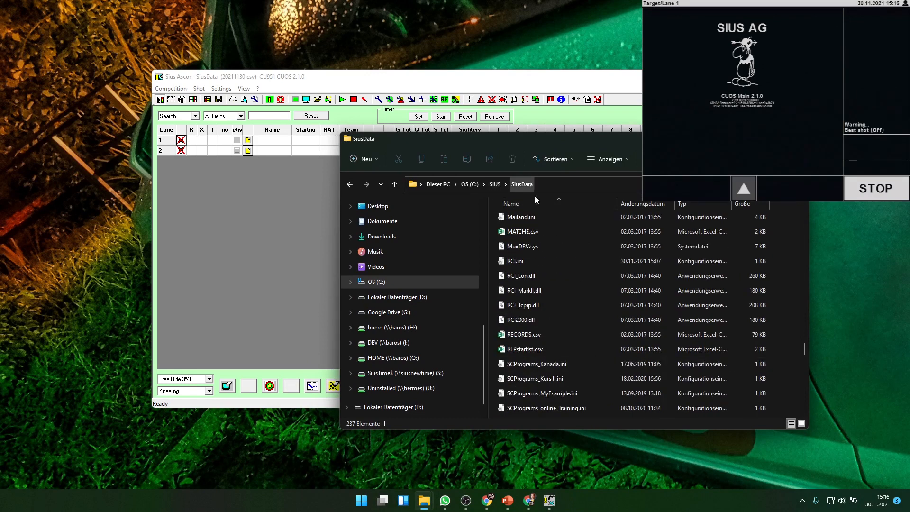
left_click(519, 261)
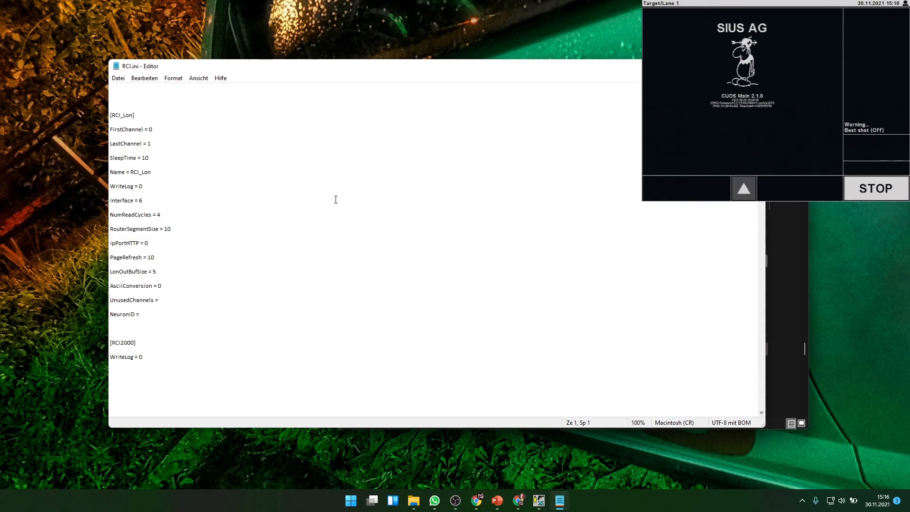
left_click_drag(349, 69, 485, 138)
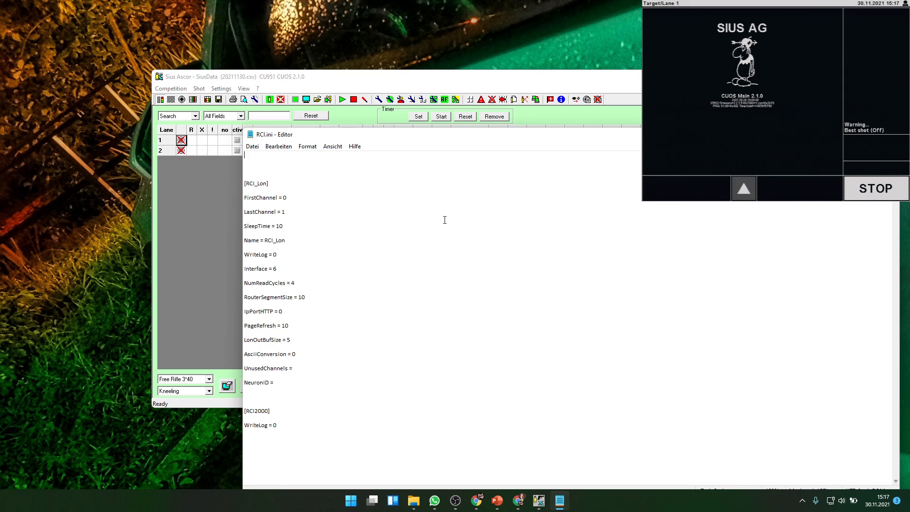
Examine the FirstChannel and LastChannel entries in the [RCI_Lon] section against the lane numbers in SiusData.
left_click_drag(286, 212, 244, 197)
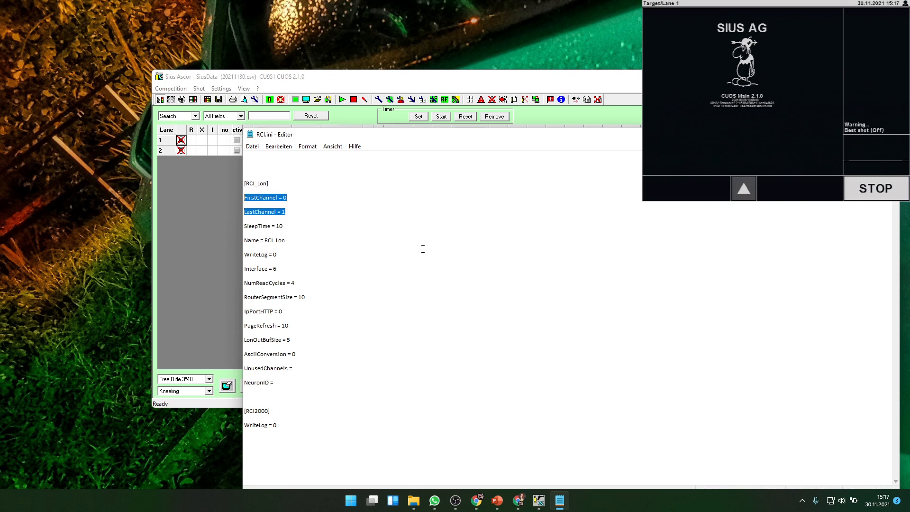
left_click(289, 198)
left_click_drag(289, 198, 244, 200)
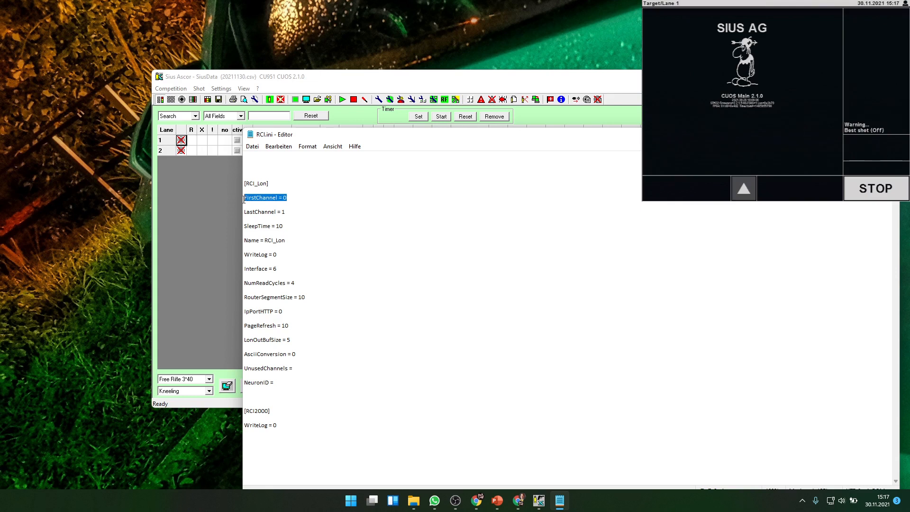
left_click(297, 197)
double_click(284, 212)
left_click(165, 151)
Set FirstChannel to 10 and LastChannel to 19 in the [RCI_Lon] section of RCI.ini.
left_click(762, 215)
key("Up")
type("1")
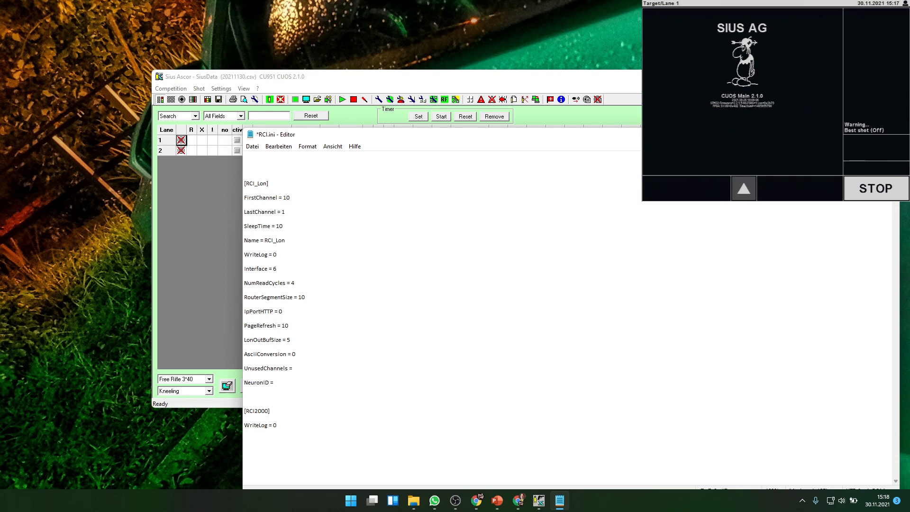
key("Down")
key("Home")
left_click(292, 213)
type("9")
Close RCI.ini without saving the changes and close the SiusData folder window.
key("alt+F4")
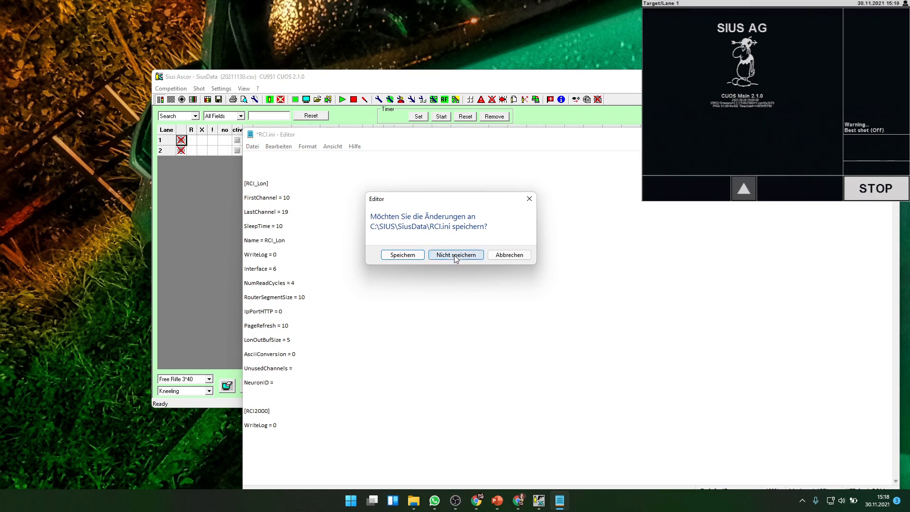
left_click(455, 256)
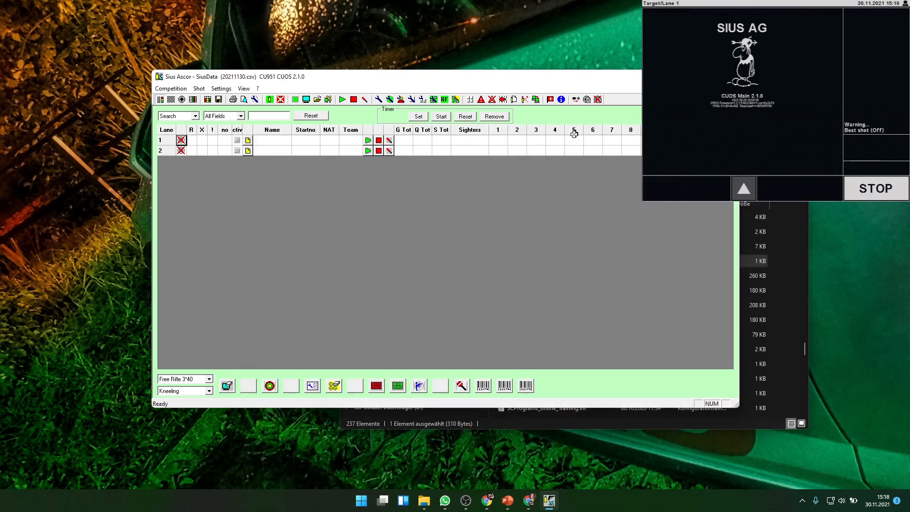
key("alt+Tab")
key("alt+F4")
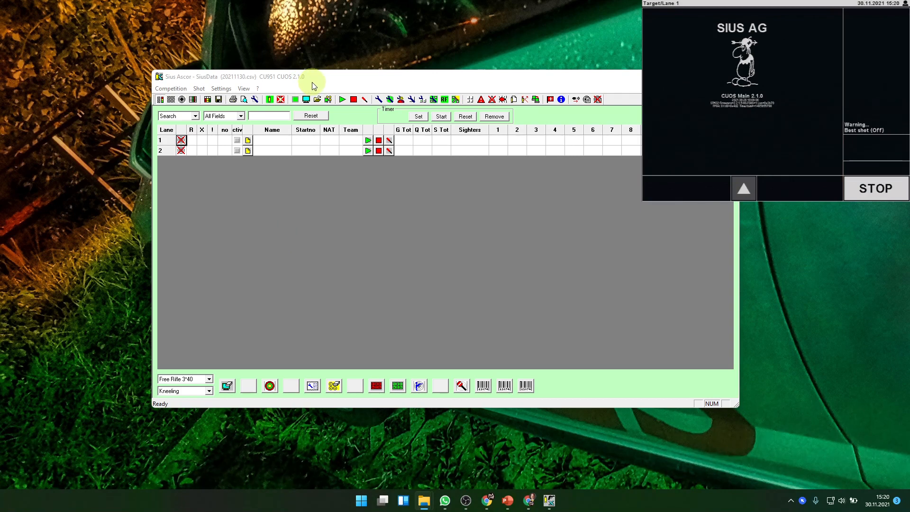
Open the control unit version selection from the common settings and view the CtmShoot2_CU951 files in its list.
left_click(378, 100)
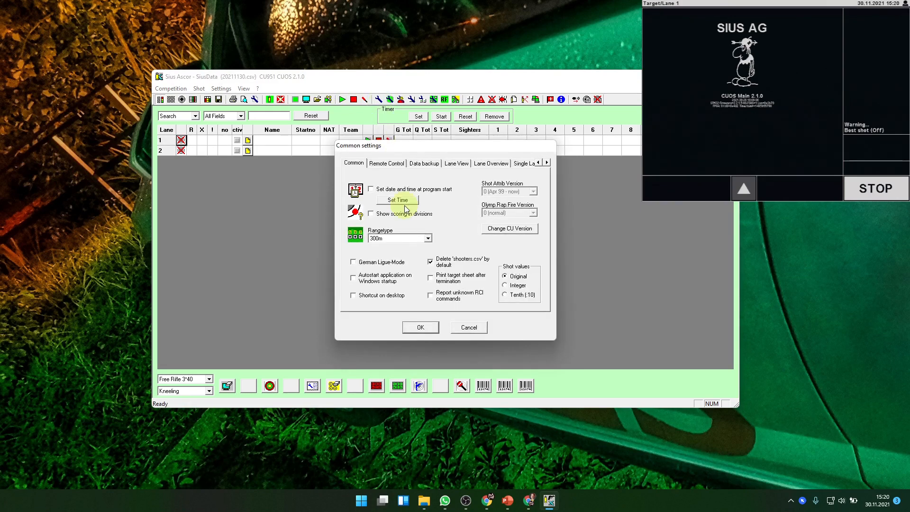
left_click(504, 231)
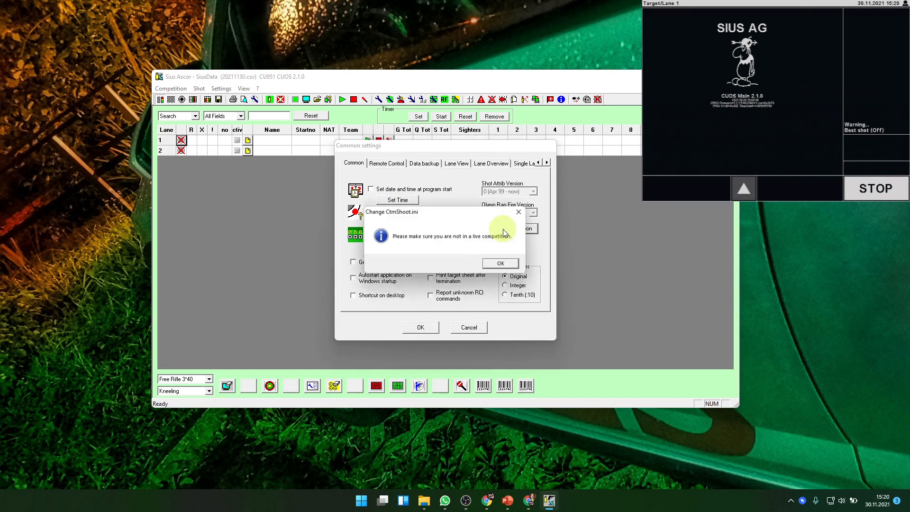
left_click(503, 264)
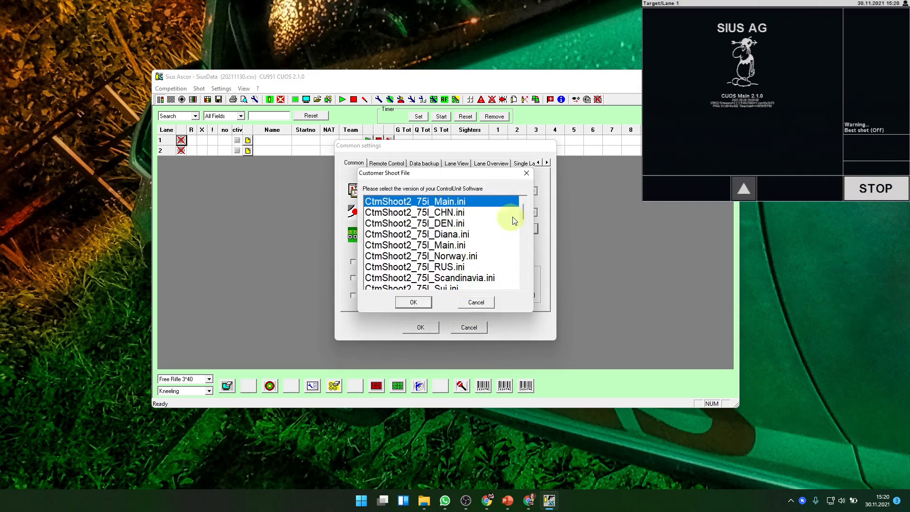
left_click_drag(523, 210, 525, 281)
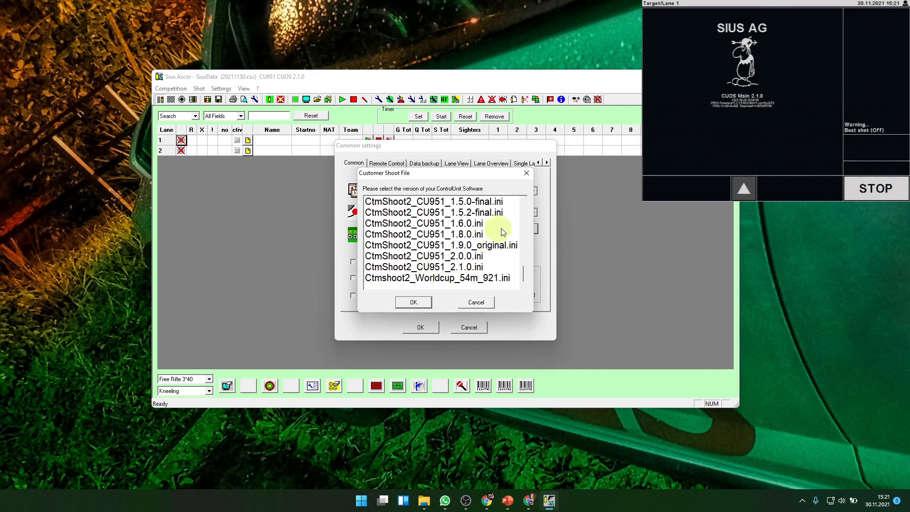
Switch to Chrome, search the SIUS software release page for "load", and cancel the control unit version selection in SiusData.
key("alt+Tab")
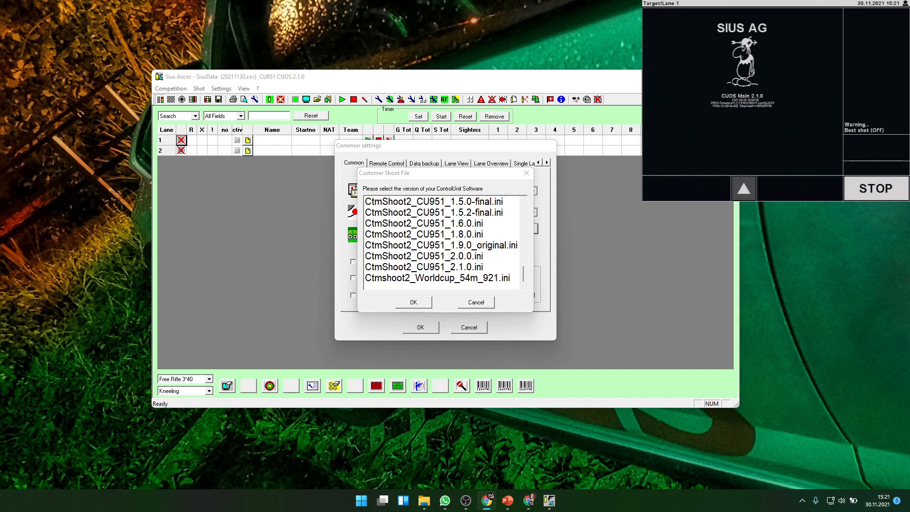
left_click_drag(605, 63, 493, 40)
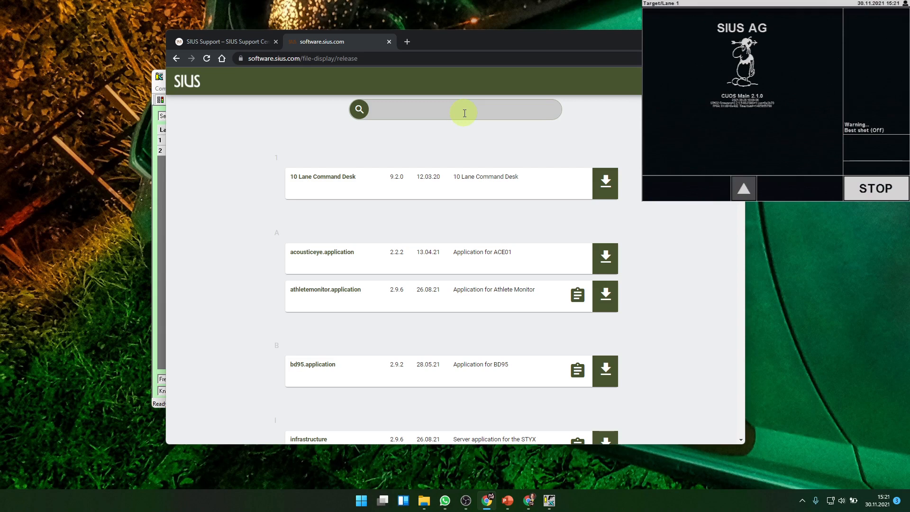
type("load")
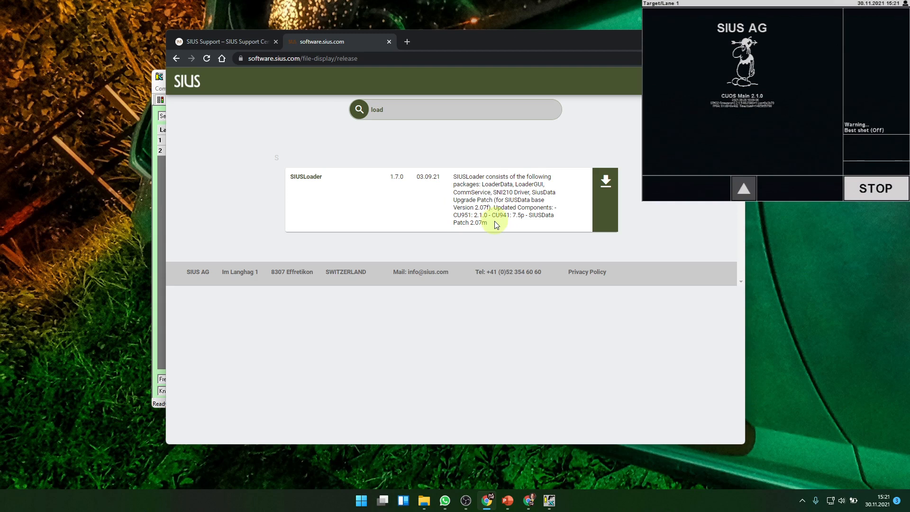
left_click_drag(463, 45, 678, 78)
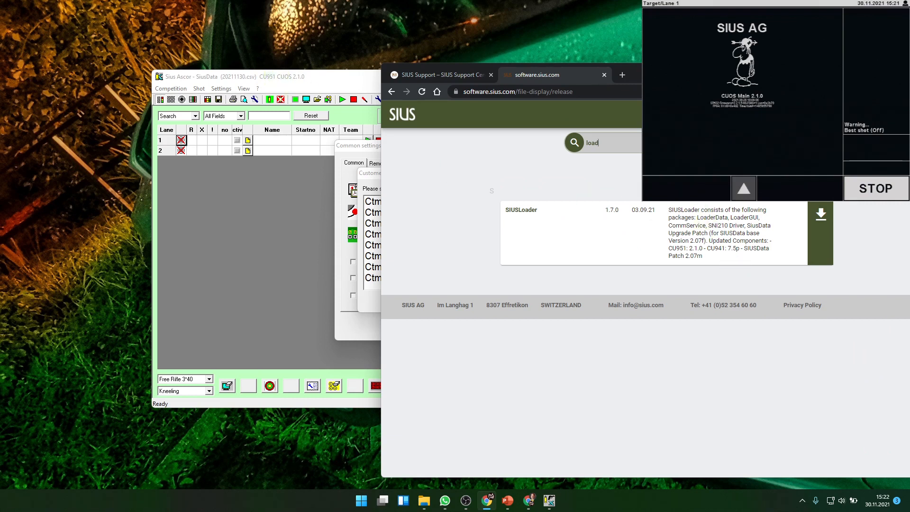
left_click_drag(669, 72, 502, 59)
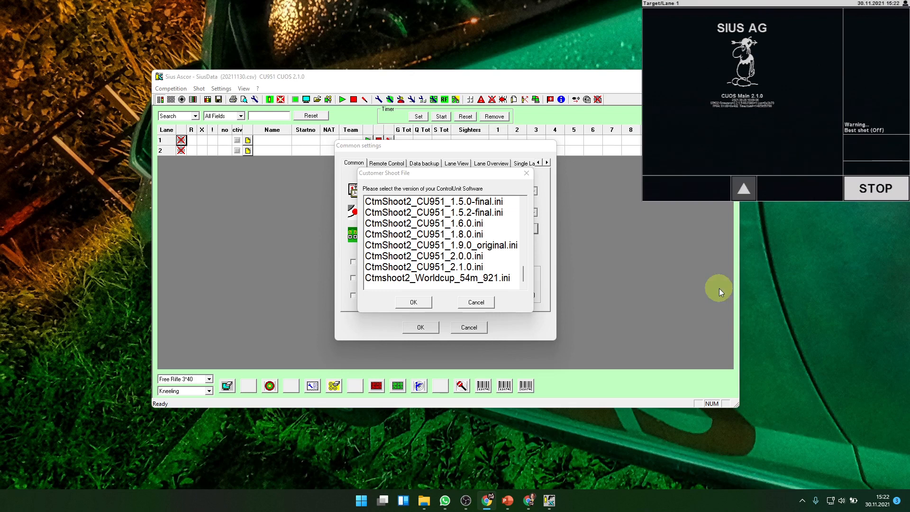
left_click(482, 304)
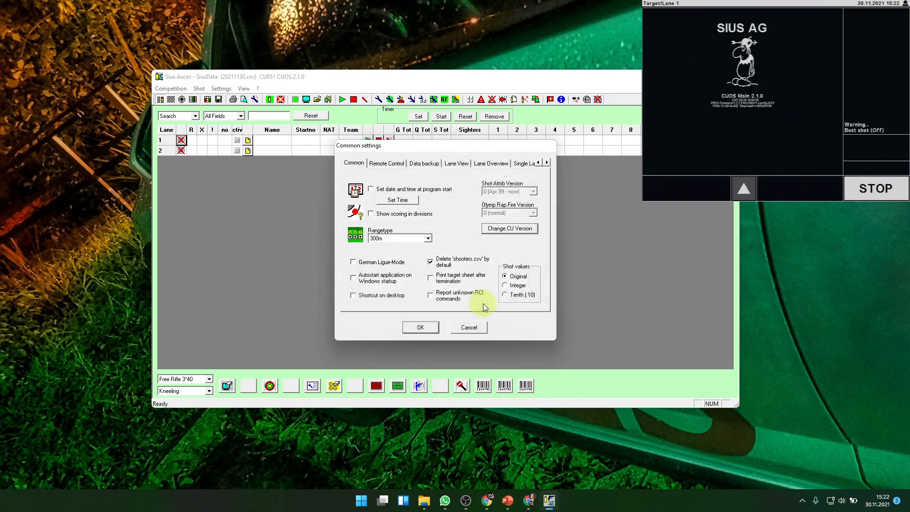
Close the common settings without changes, then view the available range types there and keep 300m selected.
left_click(477, 327)
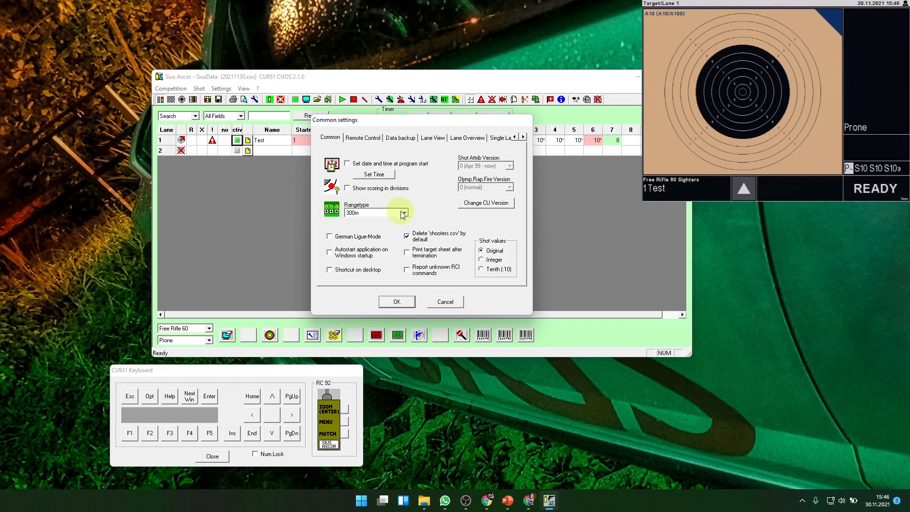
left_click(405, 213)
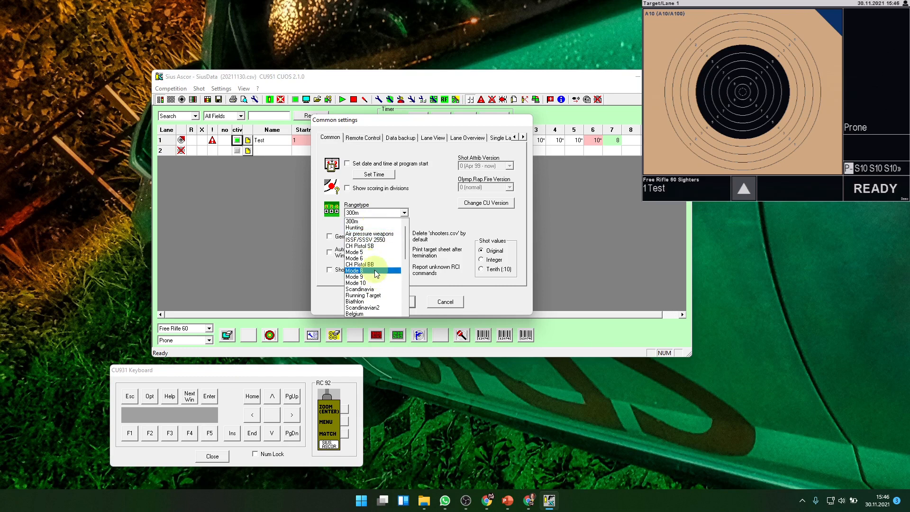
left_click(376, 221)
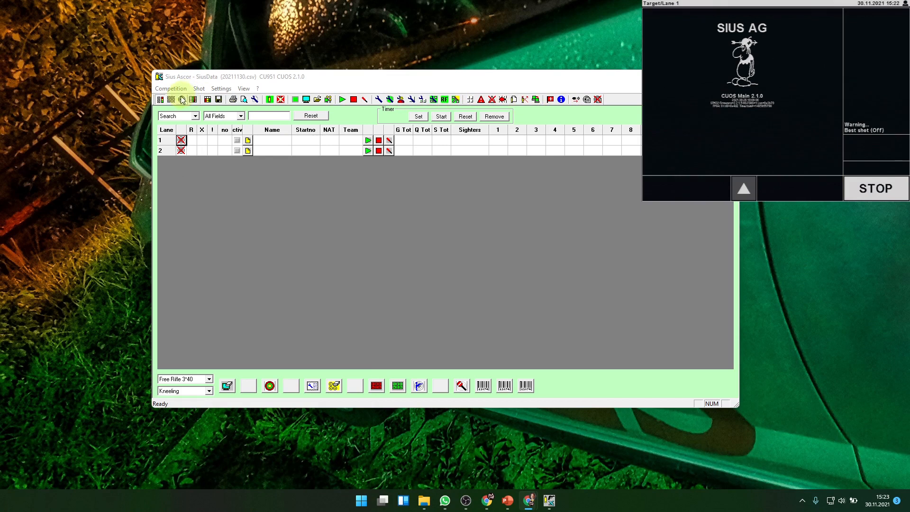
Review the competition and settings commands and show the lanes in the grid view.
left_click(169, 90)
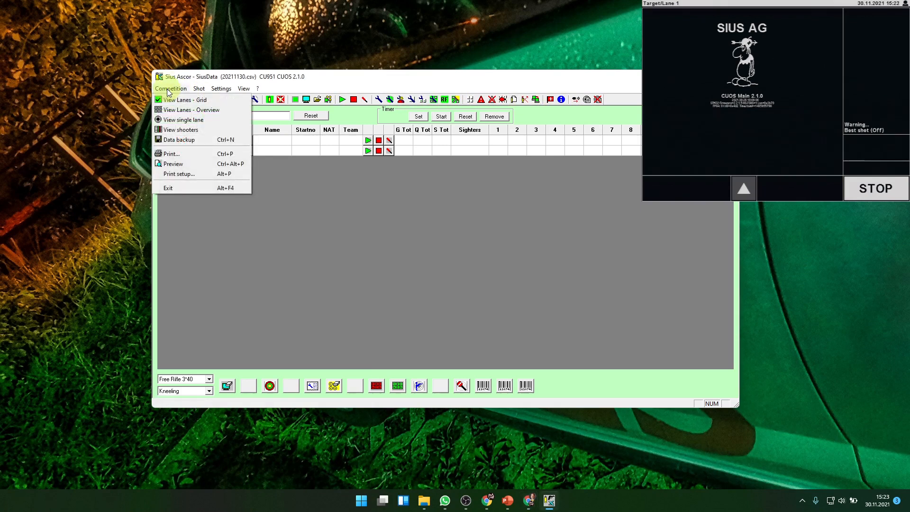
mouse_move(200, 91)
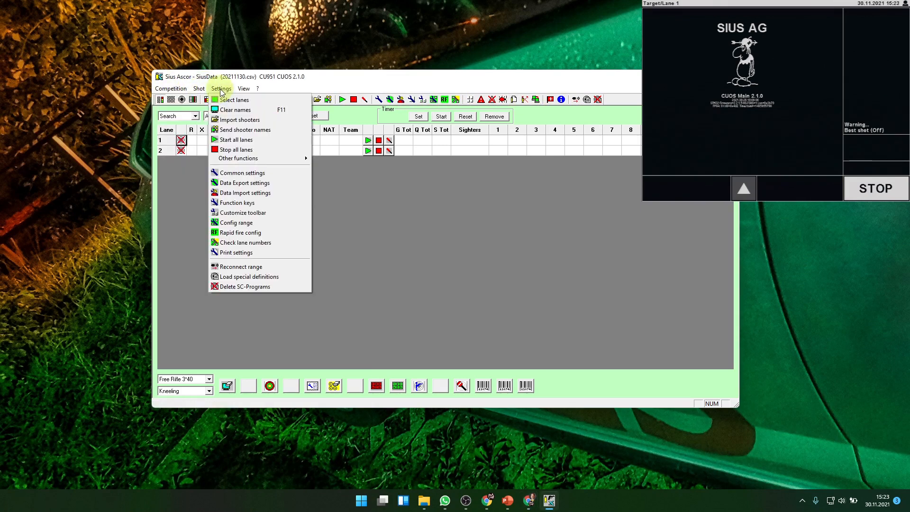
left_click(214, 206)
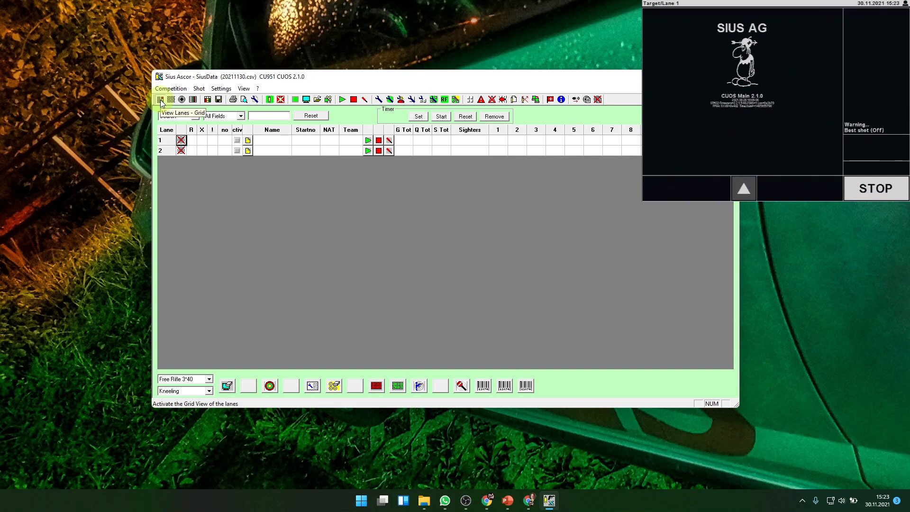
left_click(170, 88)
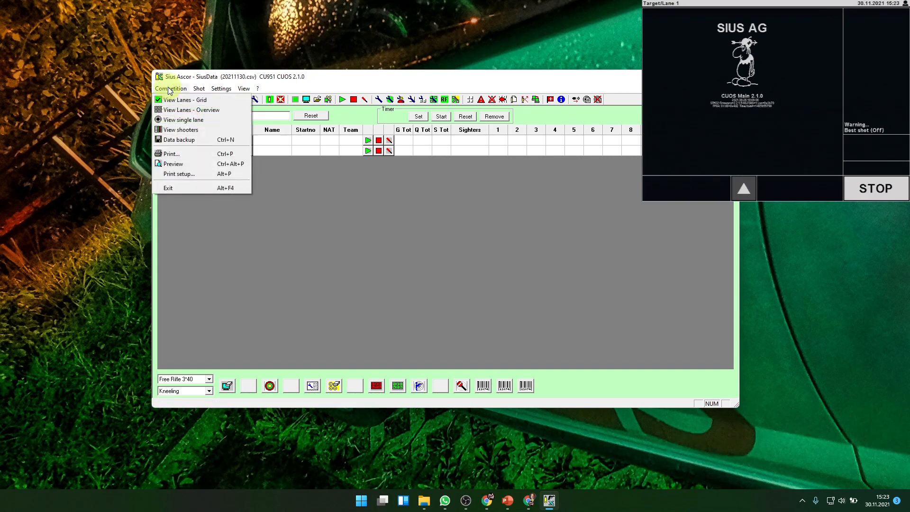
left_click(192, 101)
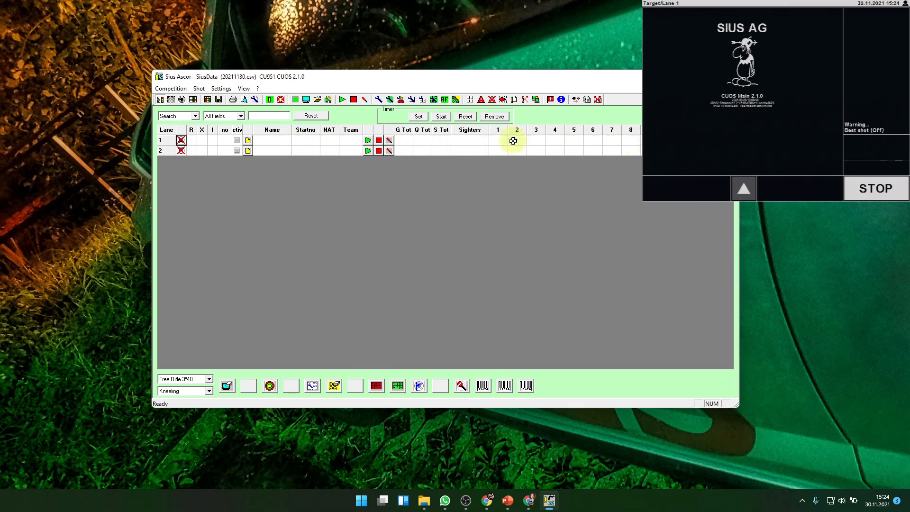
Preview the Visible Cols 2 column set in the lane grid and return to Visible Cols 1.
left_click(207, 100)
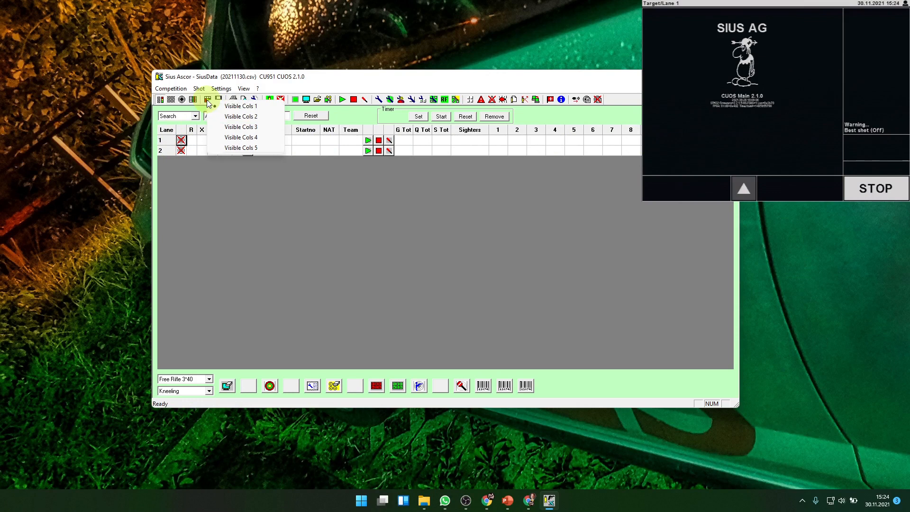
left_click(227, 116)
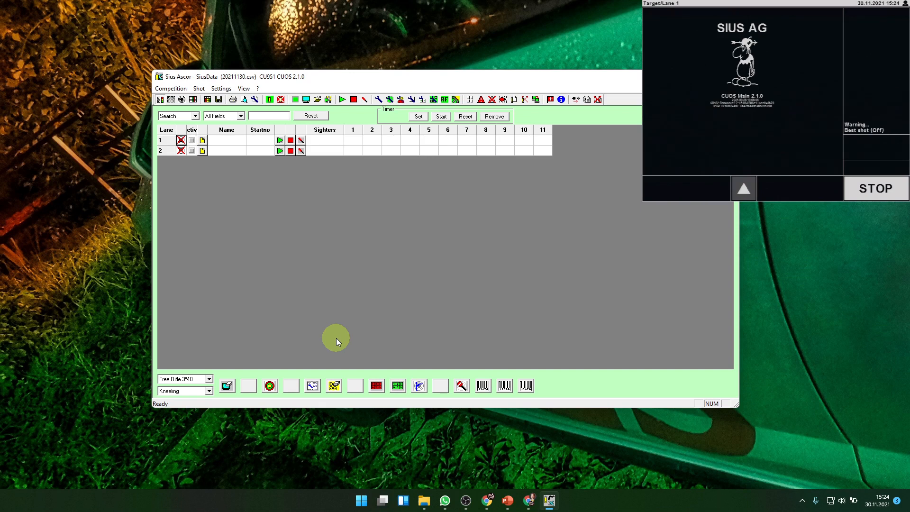
left_click(208, 98)
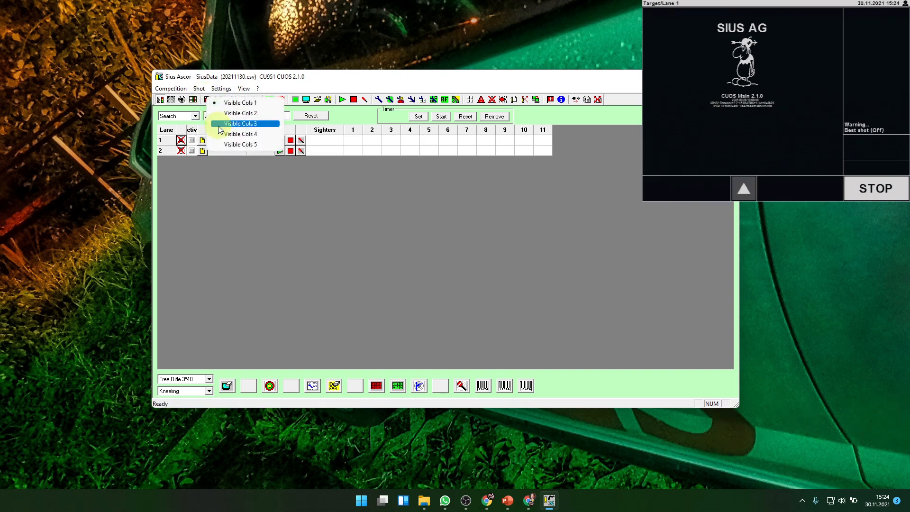
left_click(228, 102)
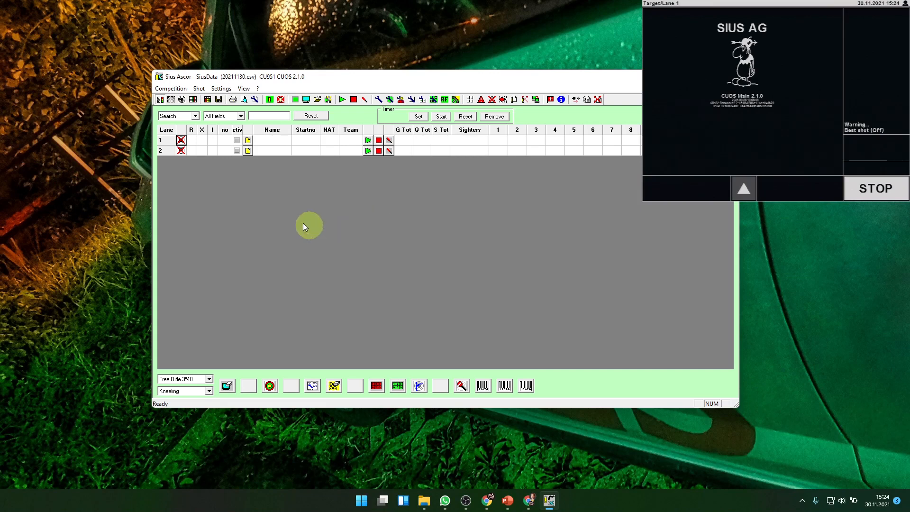
Show the lanes in the overview instead of the grid.
left_click(173, 101)
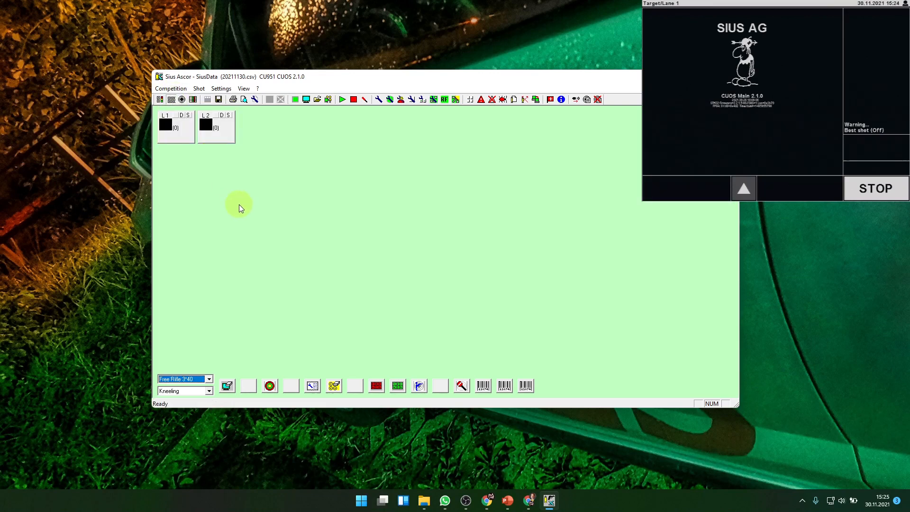
left_click(172, 88)
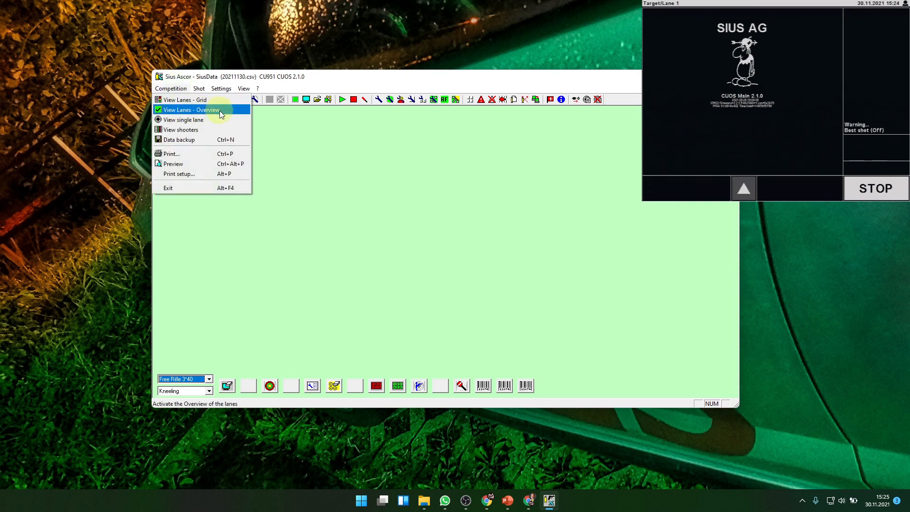
left_click(341, 166)
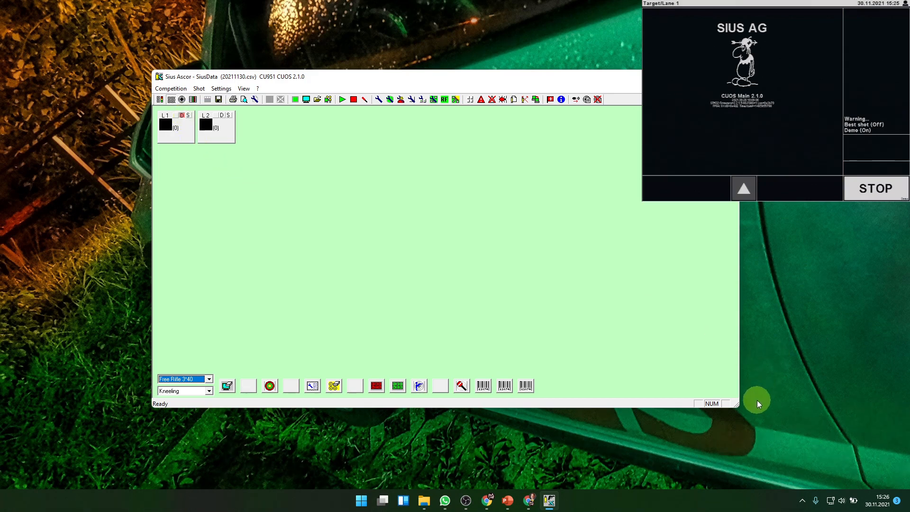
Open the CU931 keyboard, shrink the SiusData window and place the keyboard below it.
left_click_drag(735, 409, 689, 398)
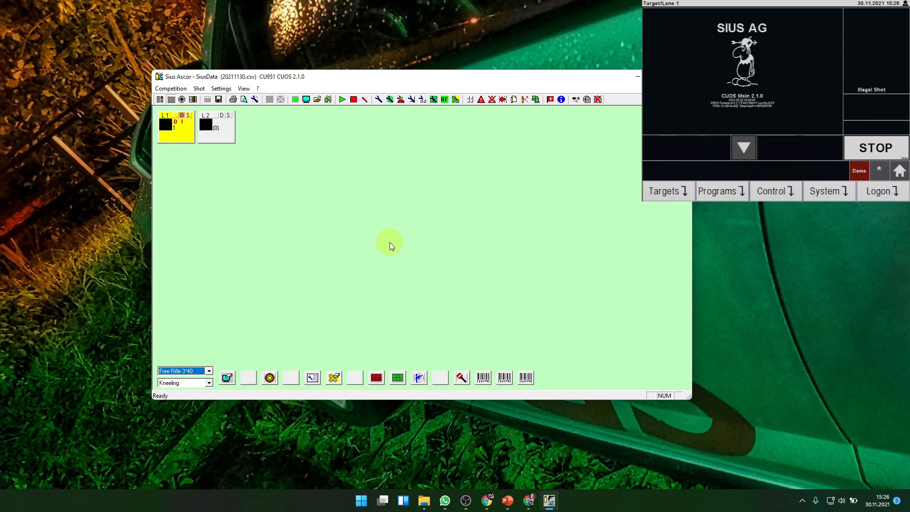
left_click(470, 100)
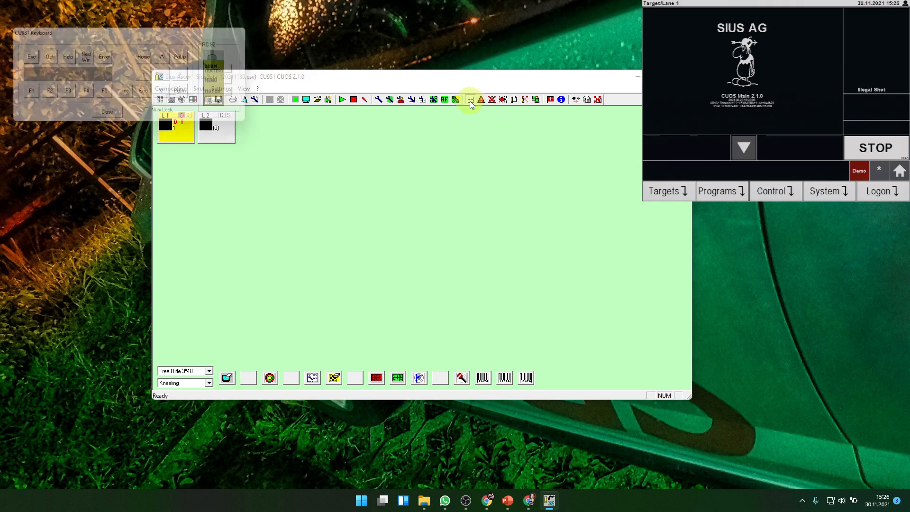
left_click_drag(202, 33, 285, 395)
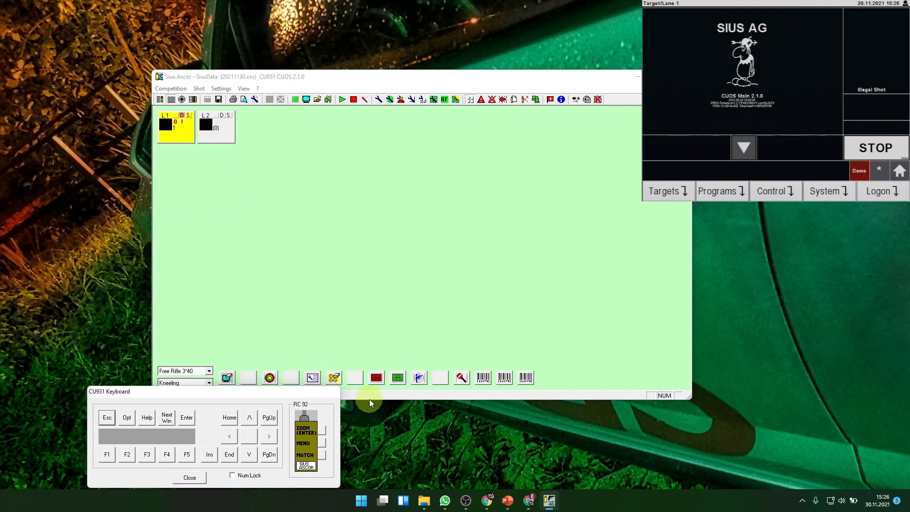
left_click_drag(368, 401, 369, 353)
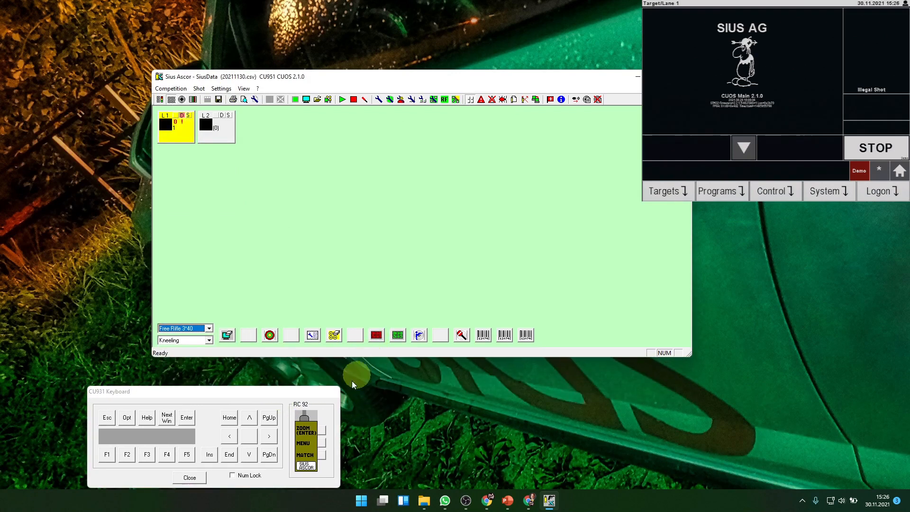
left_click_drag(235, 396, 257, 375)
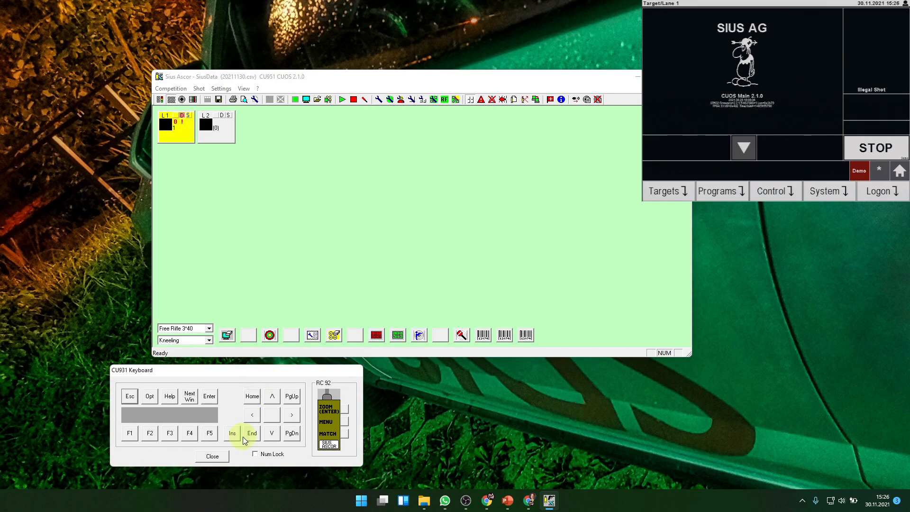
Activate lane 1 in the lane grid and fire a demo shot on it from the overview with the CU931 keyboard.
left_click(232, 433)
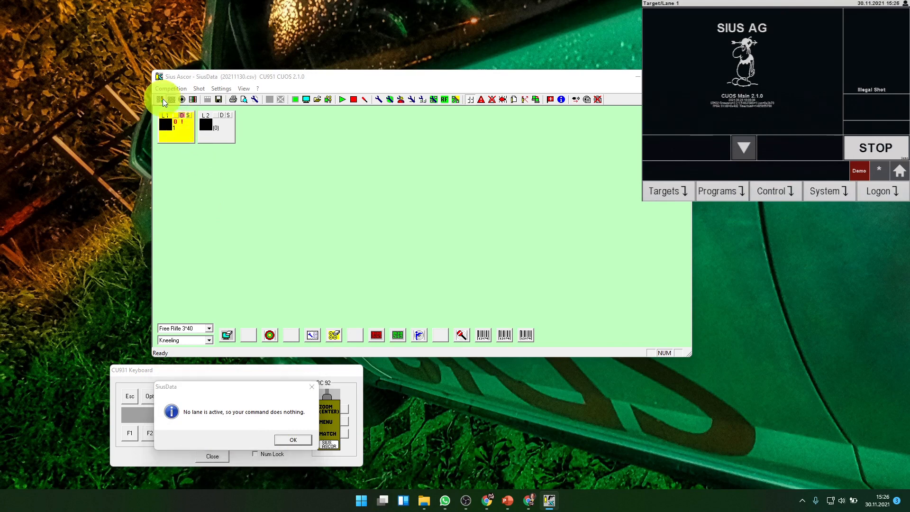
left_click(295, 441)
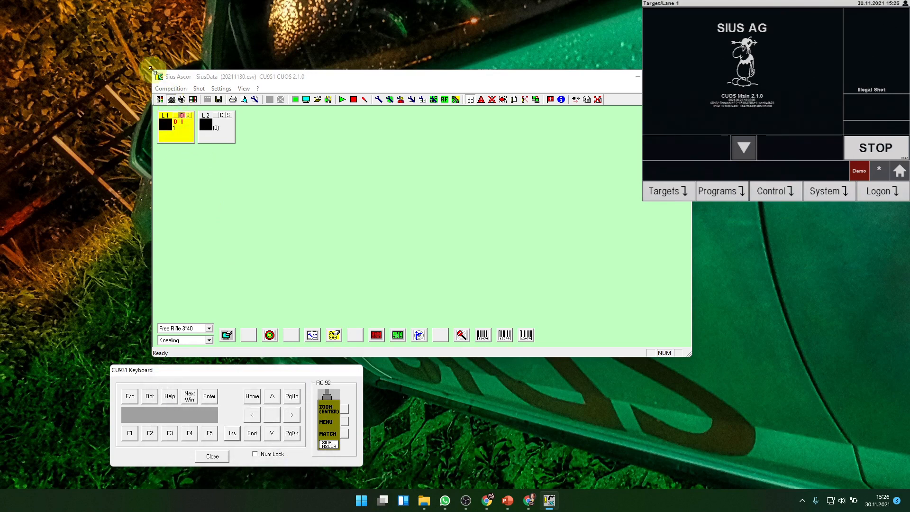
left_click(161, 100)
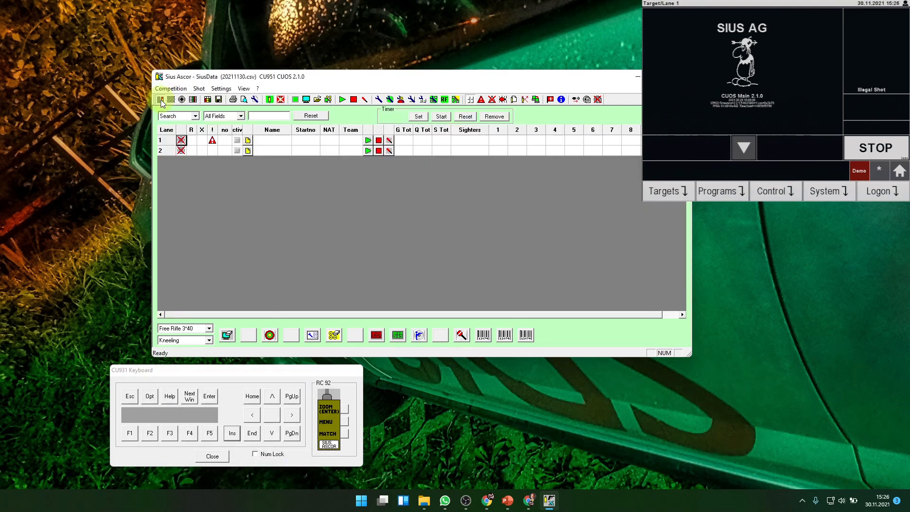
left_click(237, 140)
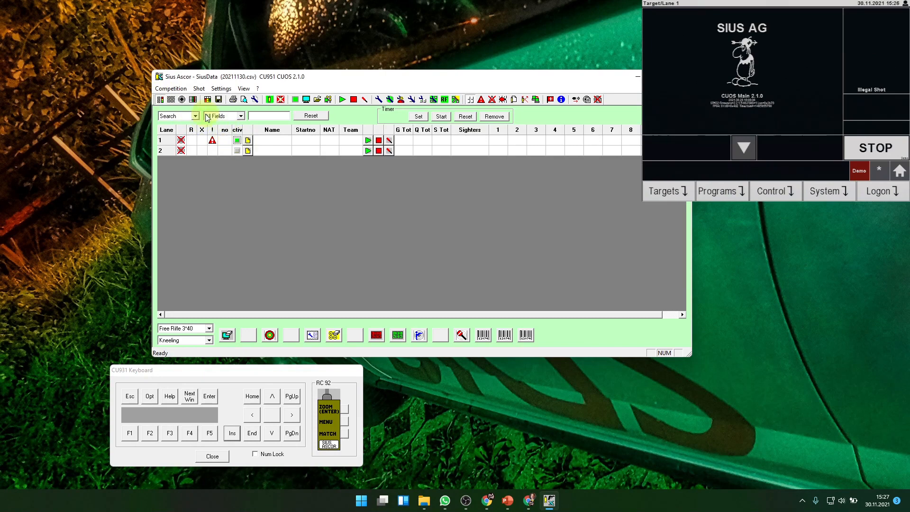
left_click(172, 99)
left_click(232, 432)
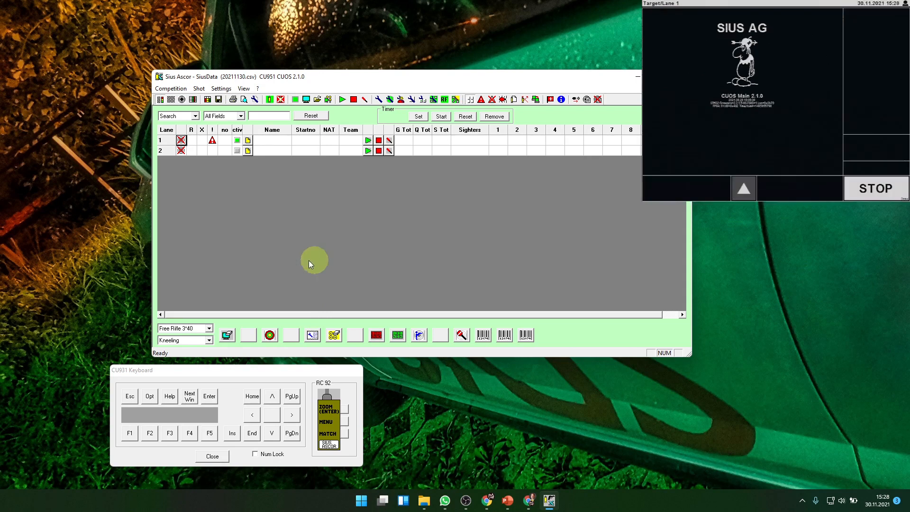
Choose the Free Rifle 60 exercise and try to start lane 1 without an assigned shooter.
left_click(209, 329)
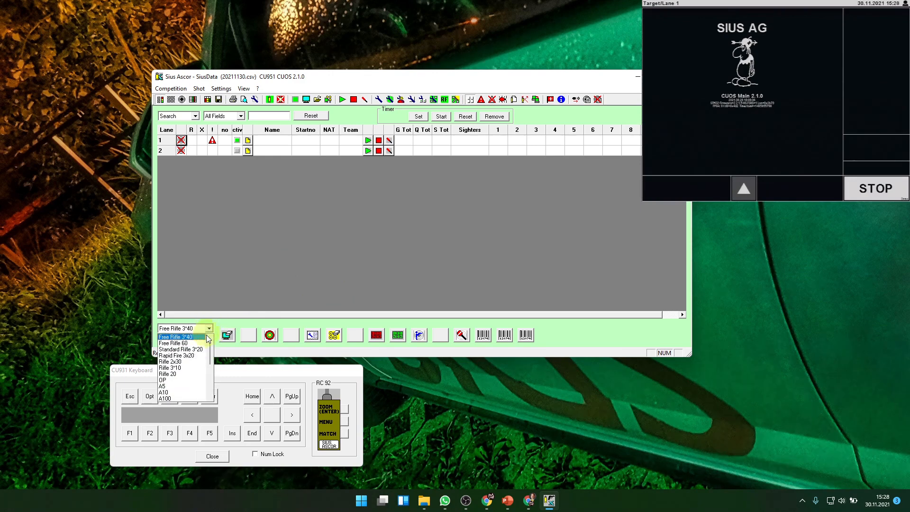
left_click(195, 342)
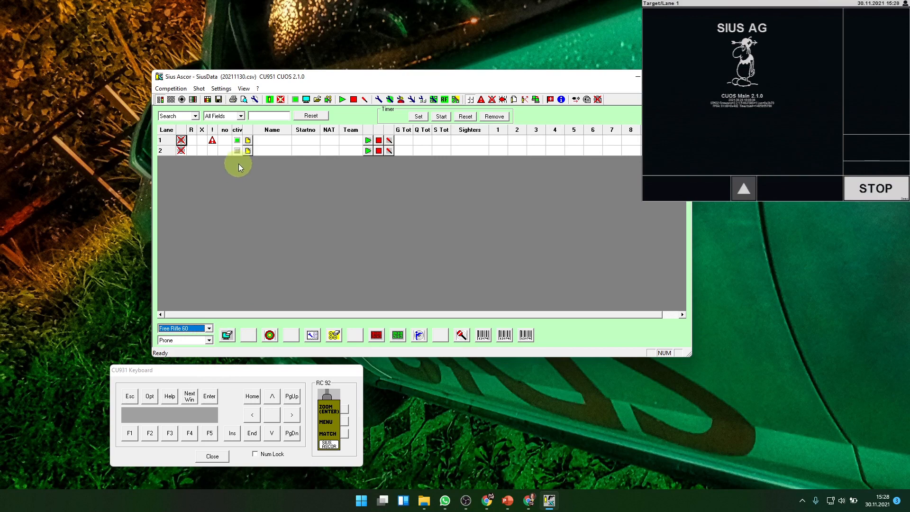
left_click(368, 141)
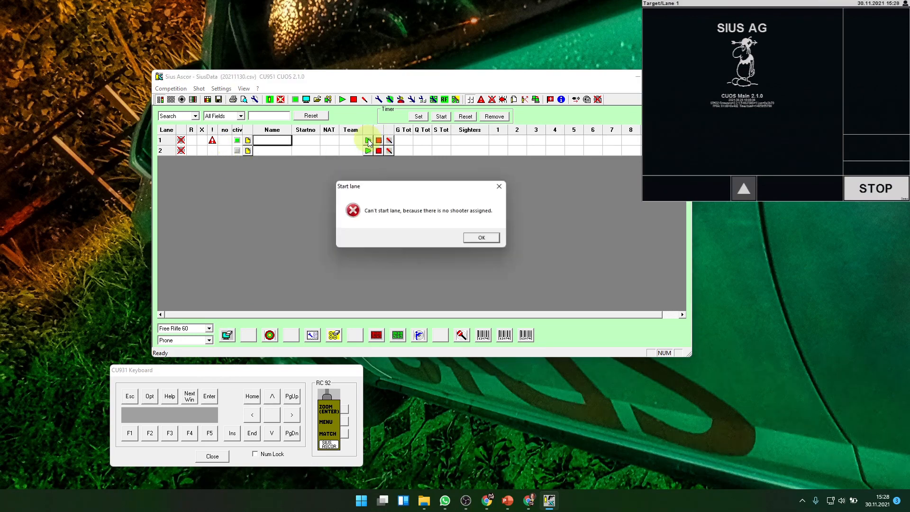
left_click(485, 238)
Assign start number 1 and the name Test to lane 1 and start the lane with these properties.
left_click(295, 141)
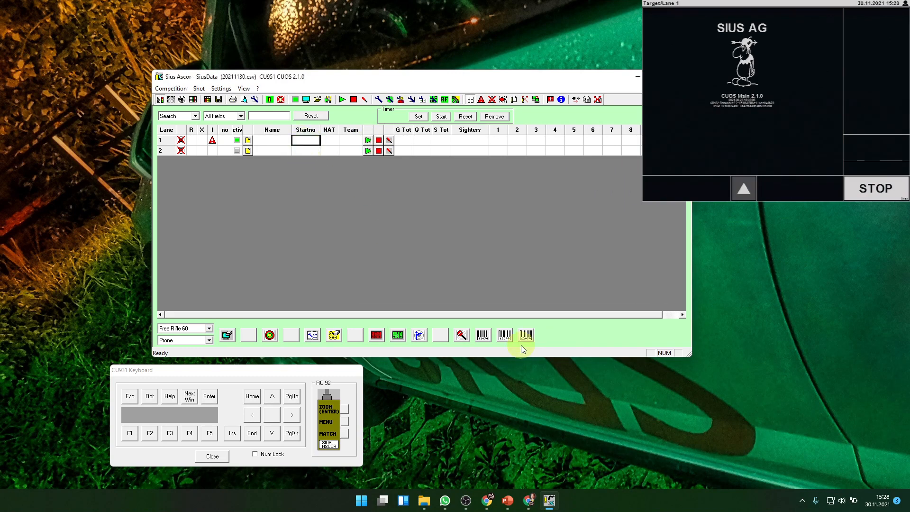
type("1")
left_click(270, 142)
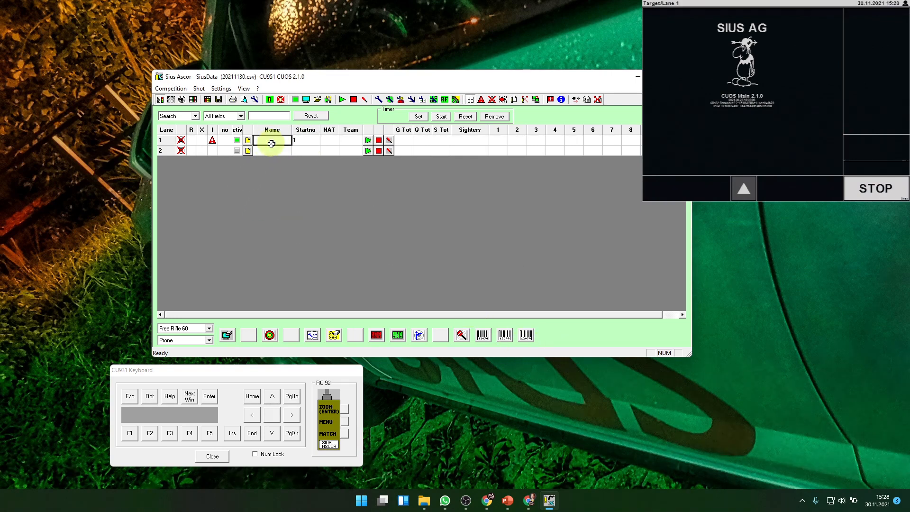
type("Test")
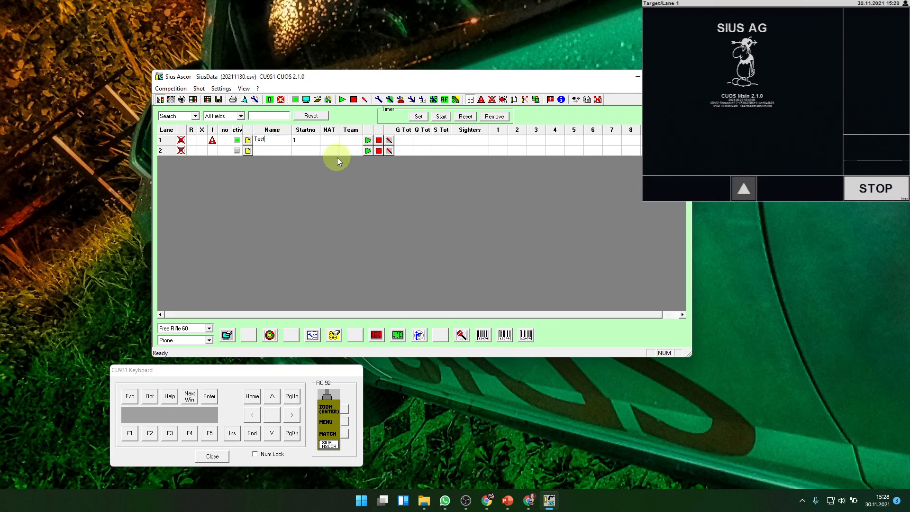
left_click(368, 140)
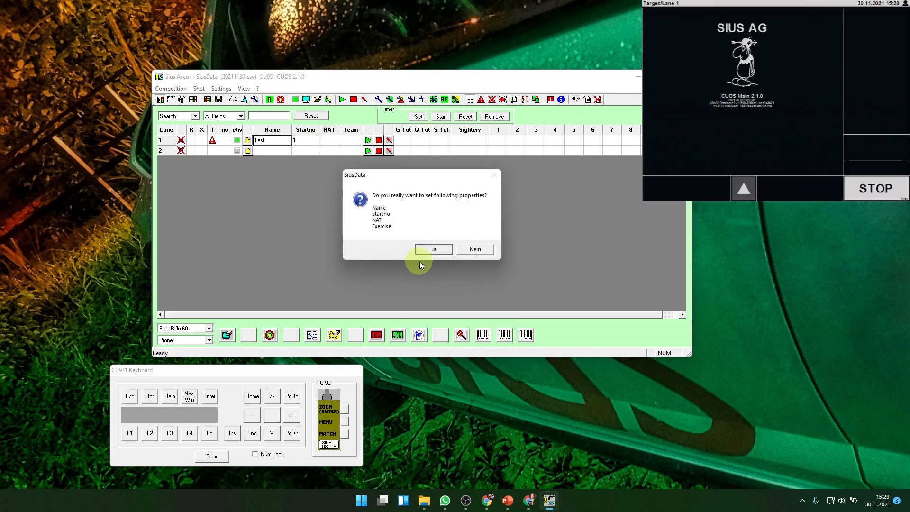
left_click(438, 248)
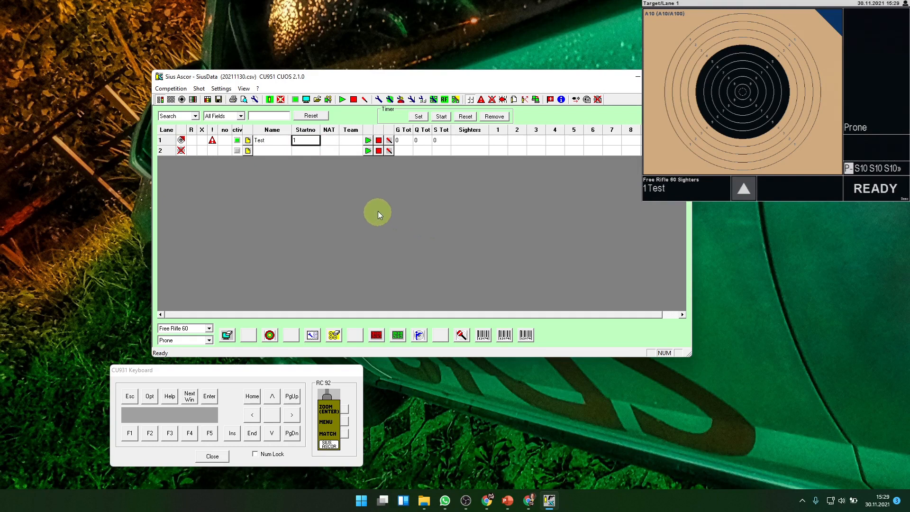
Fire two demo sighting shots on lane 1 and switch the lane to match mode.
left_click(232, 433)
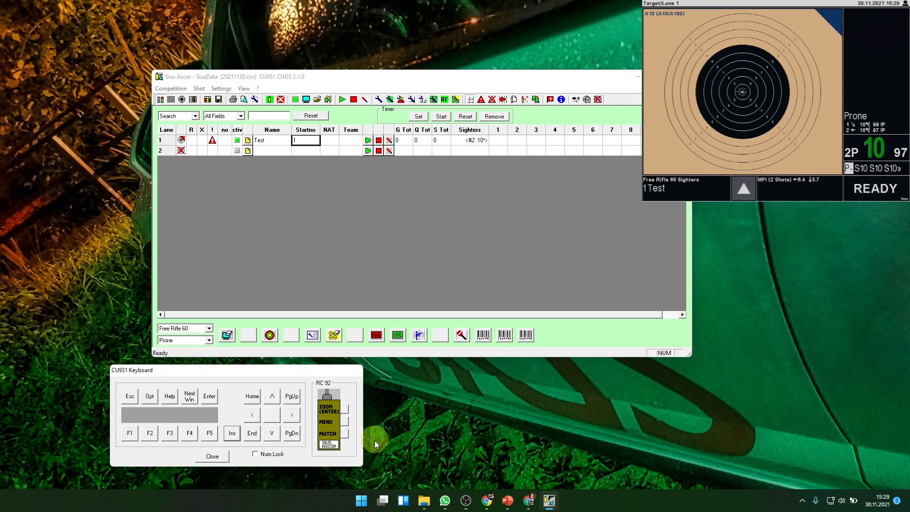
left_click(343, 433)
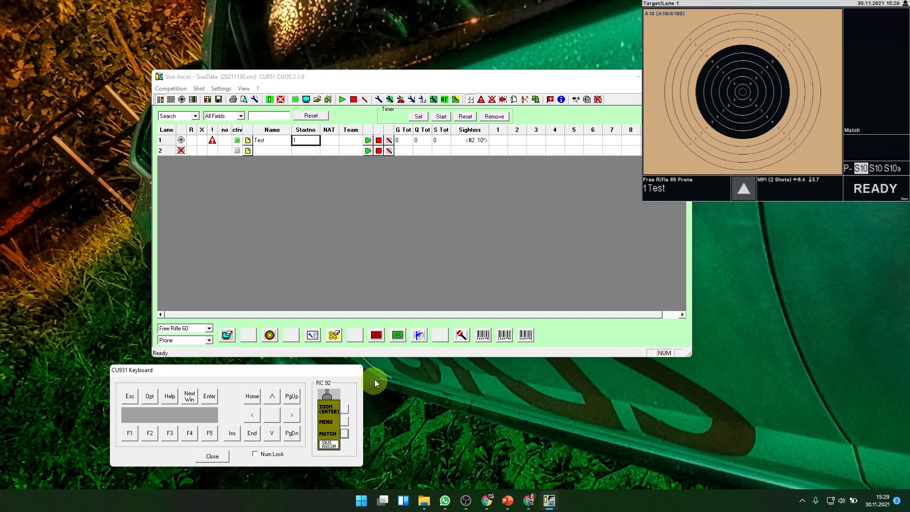
Fire two demo match shots on lane 1 and show shooter Test in the single lane view.
left_click(232, 433)
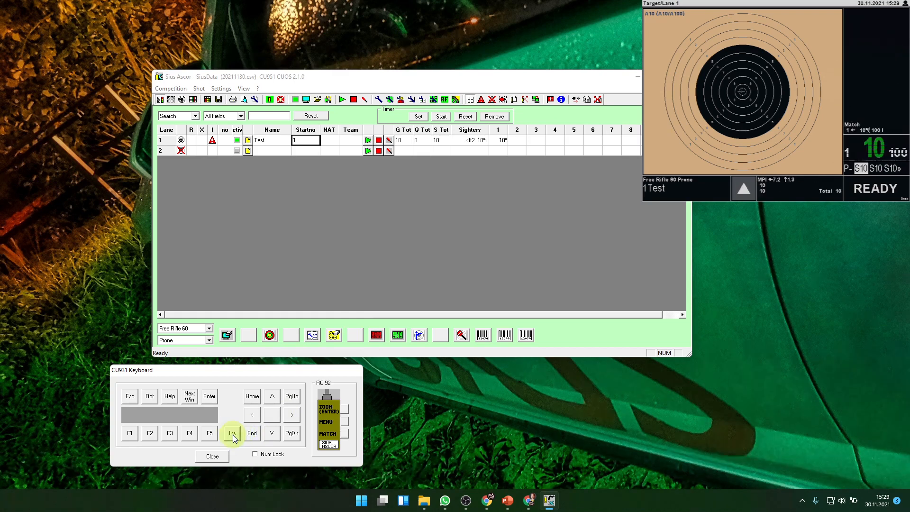
left_click(232, 433)
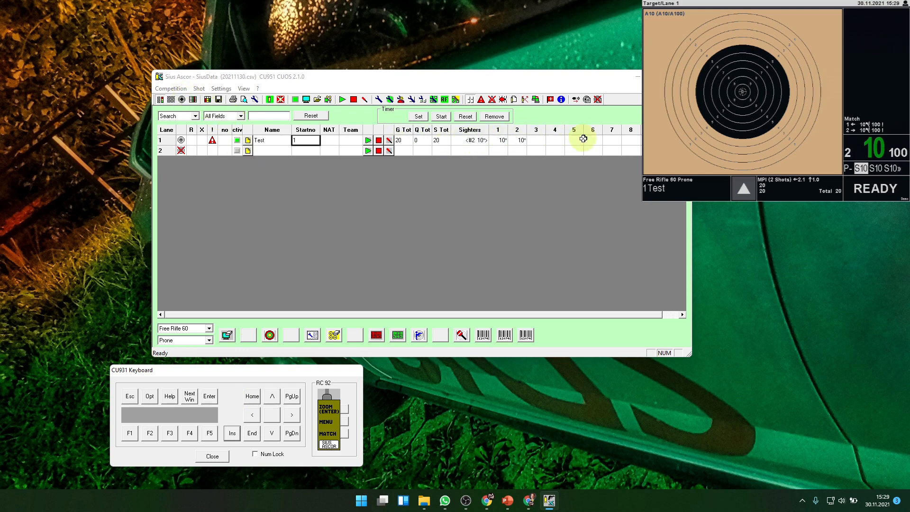
left_click(181, 99)
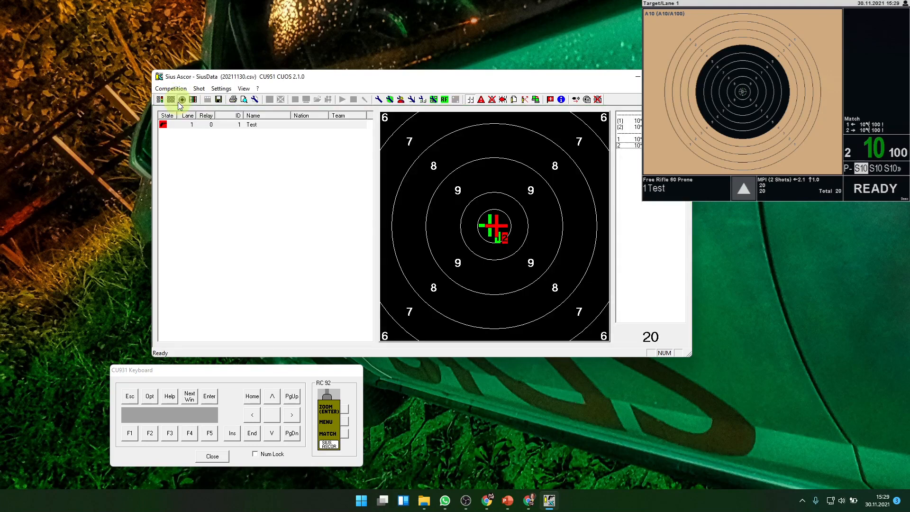
left_click(214, 125)
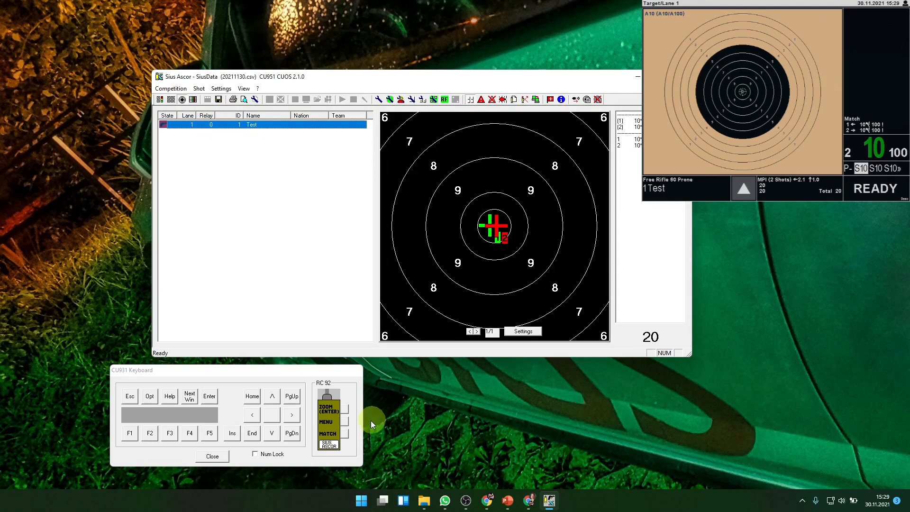
Fire four more demo match shots on lane 1 from the CU931 keyboard while in the single lane view.
left_click(236, 433)
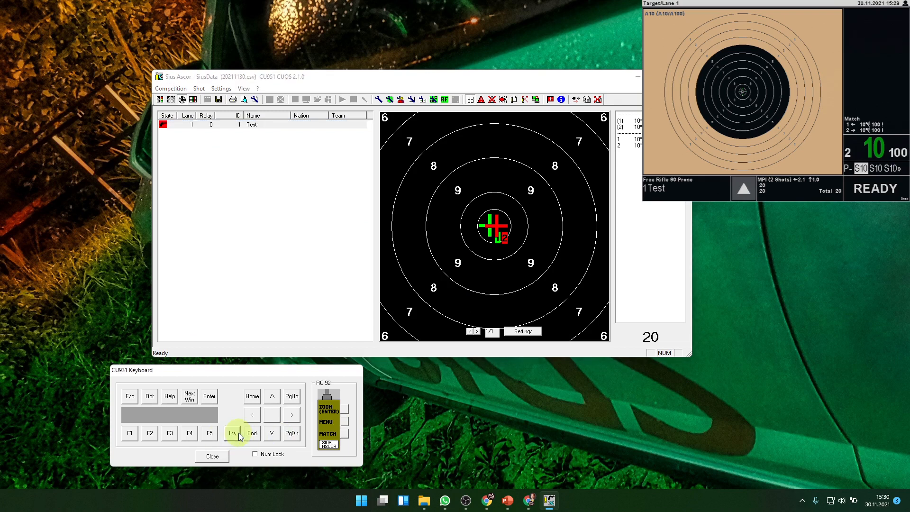
left_click(232, 433)
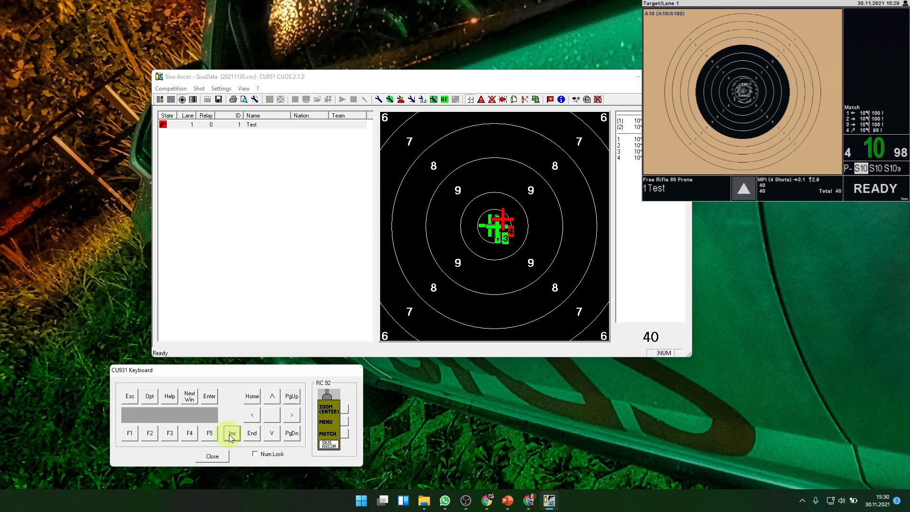
left_click(232, 433)
left_click(232, 433)
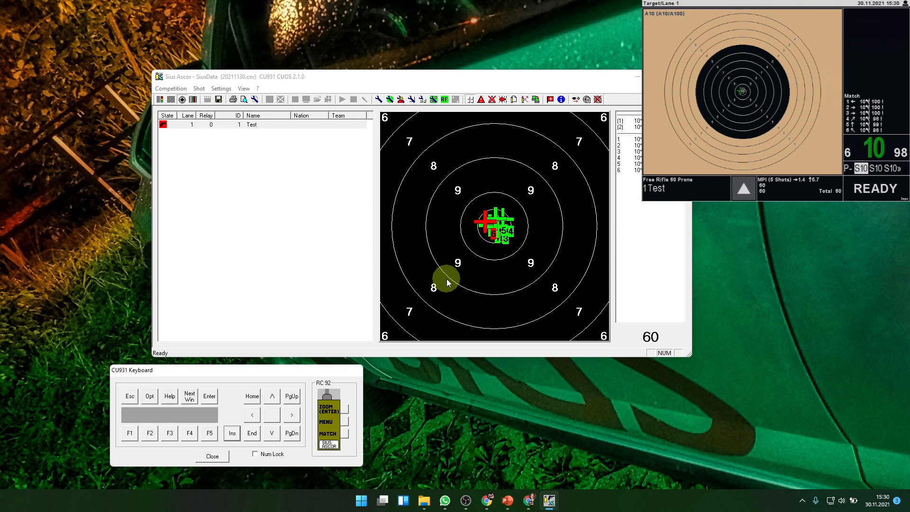
Look through the shooters list, the lane grid and the lane overview.
left_click(171, 89)
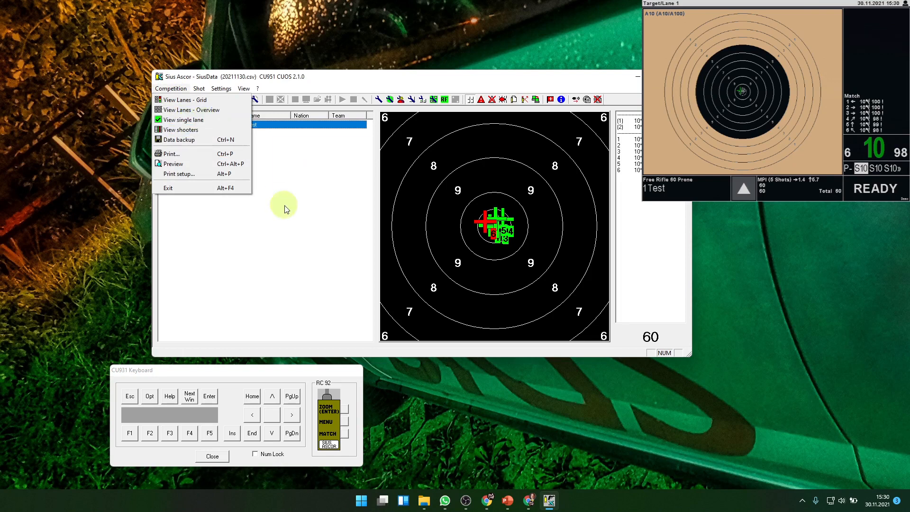
left_click(185, 130)
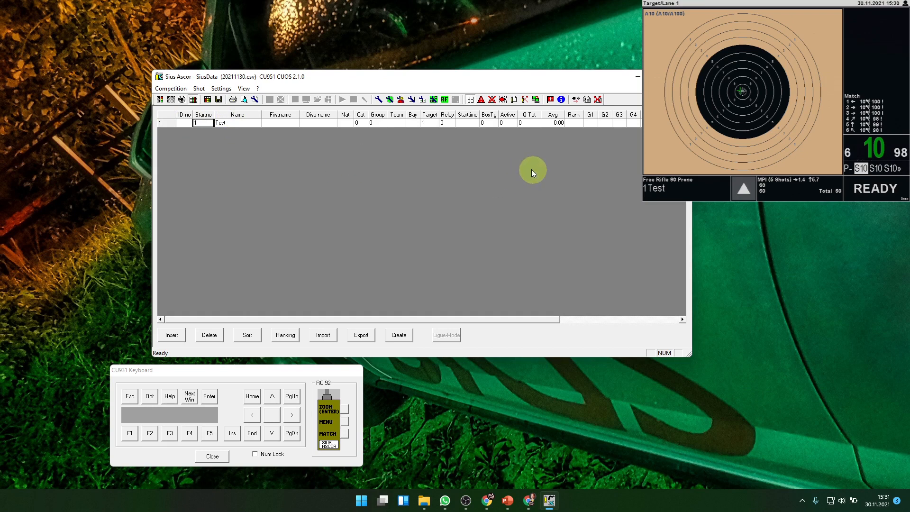
left_click(160, 99)
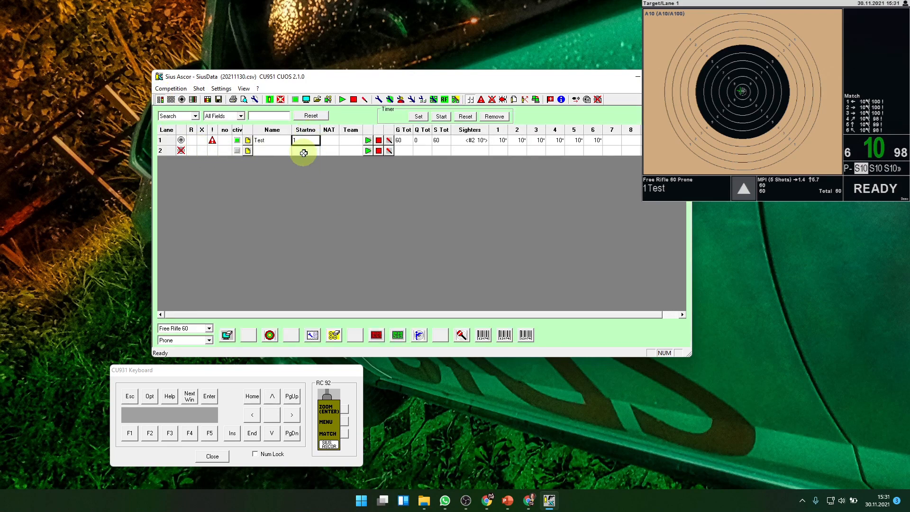
left_click(172, 100)
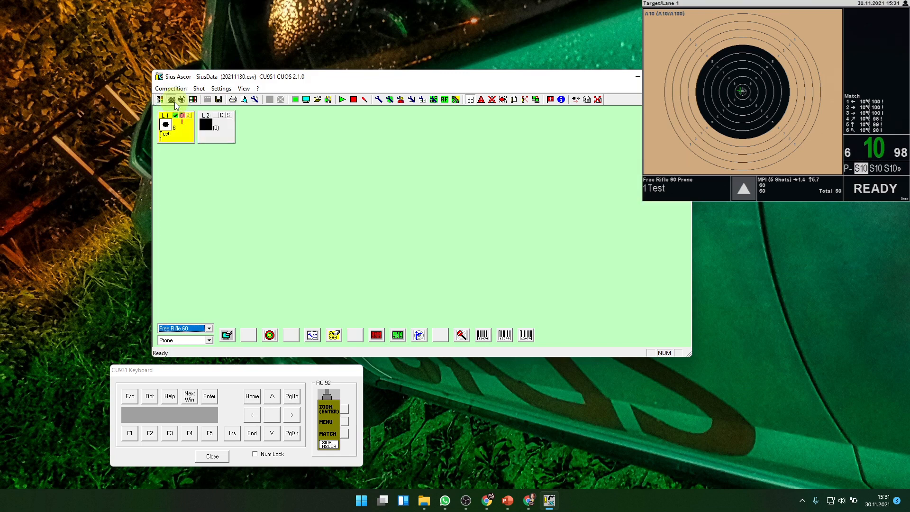
Insert a new shooter in the shooters list with start number 2 and the name Test 2.
left_click(192, 100)
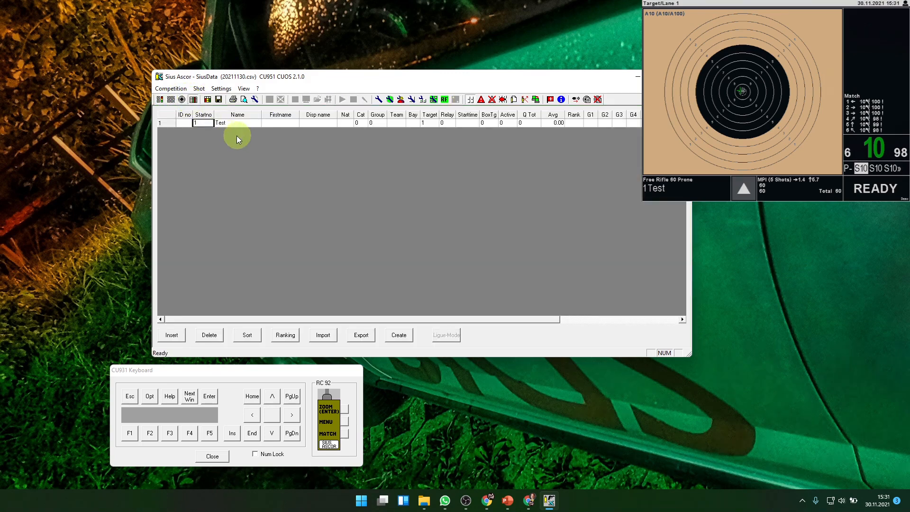
left_click(182, 337)
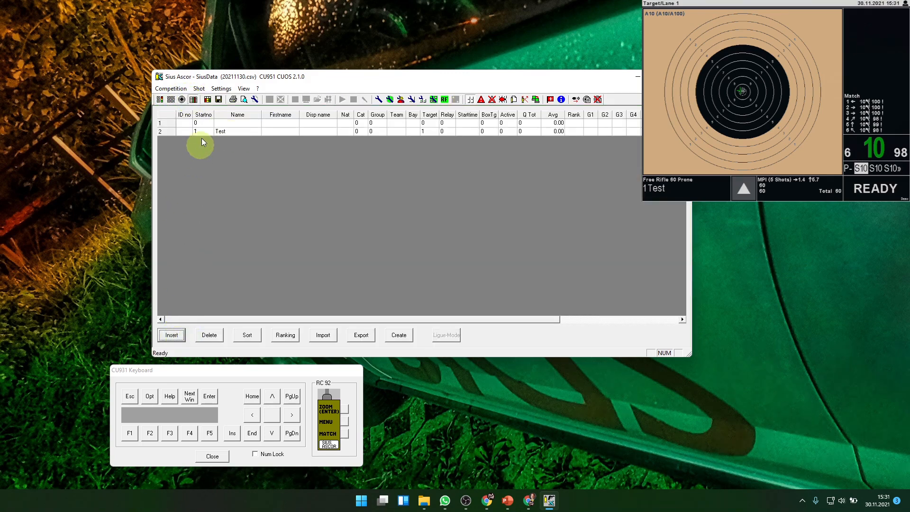
type("2")
left_click(230, 124)
type("Test 2")
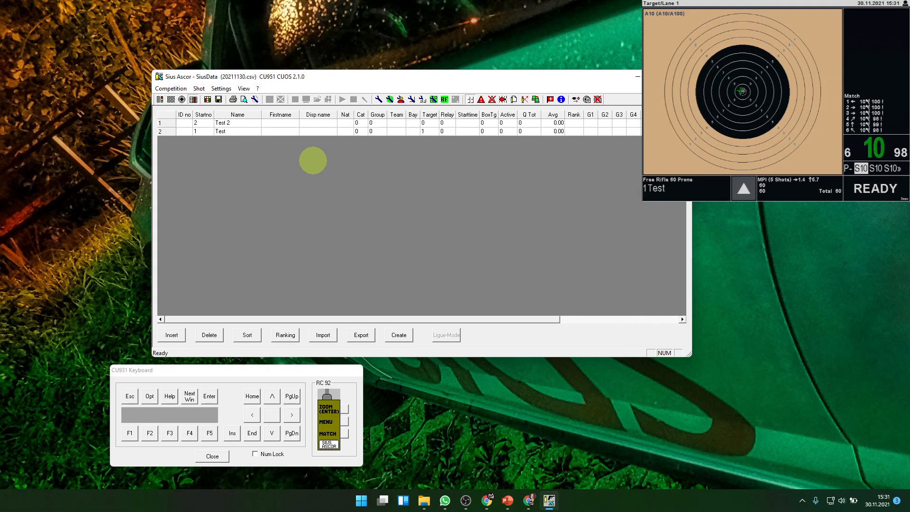
Assign start number 2 to lane 2 in the lane grid.
left_click(161, 100)
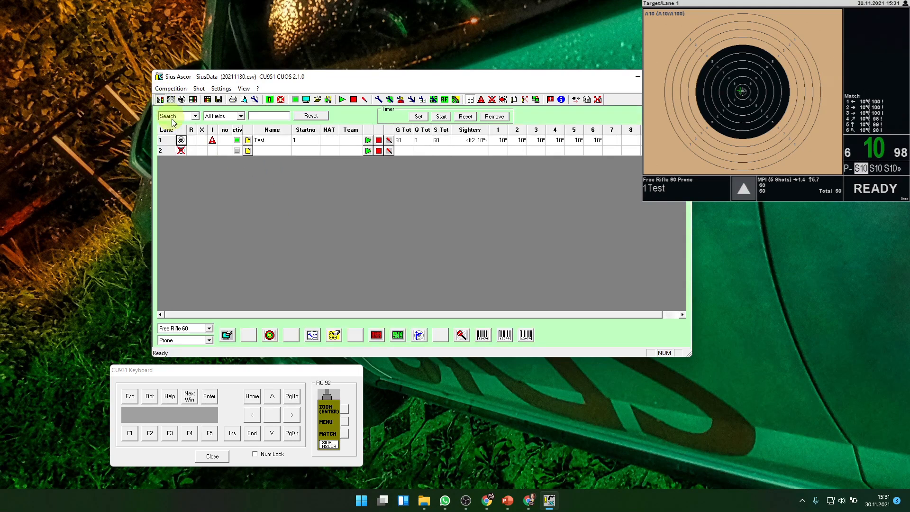
left_click(309, 151)
type("2")
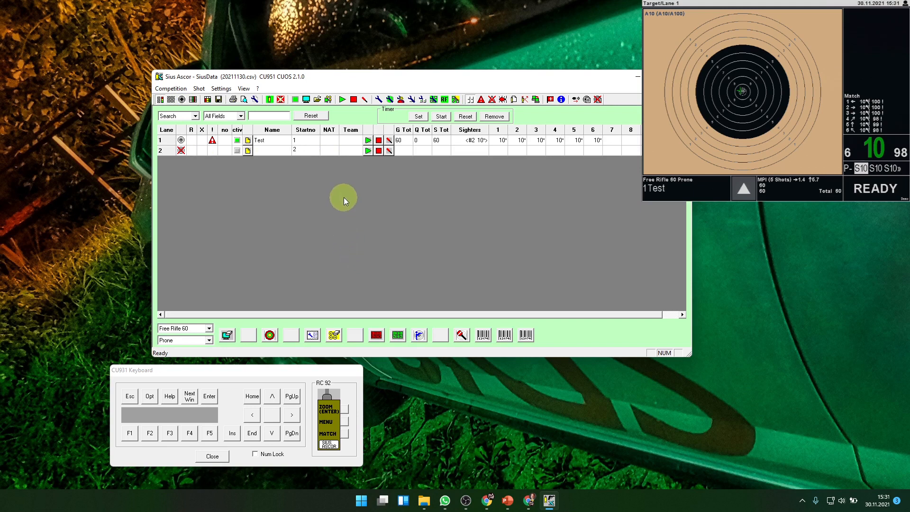
key("Return")
Show the shooters list with the column set Visible Cols 2 and switch it to Visible Cols 3.
left_click(192, 100)
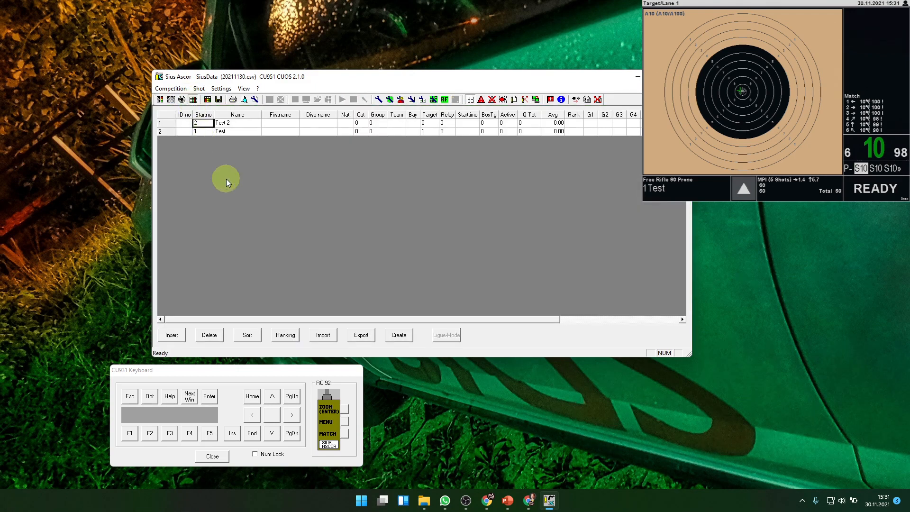
left_click(208, 99)
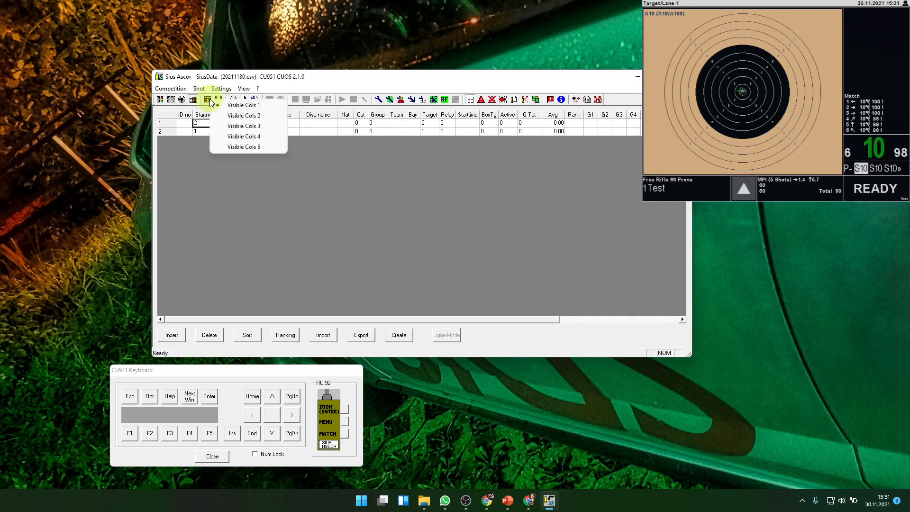
left_click(249, 121)
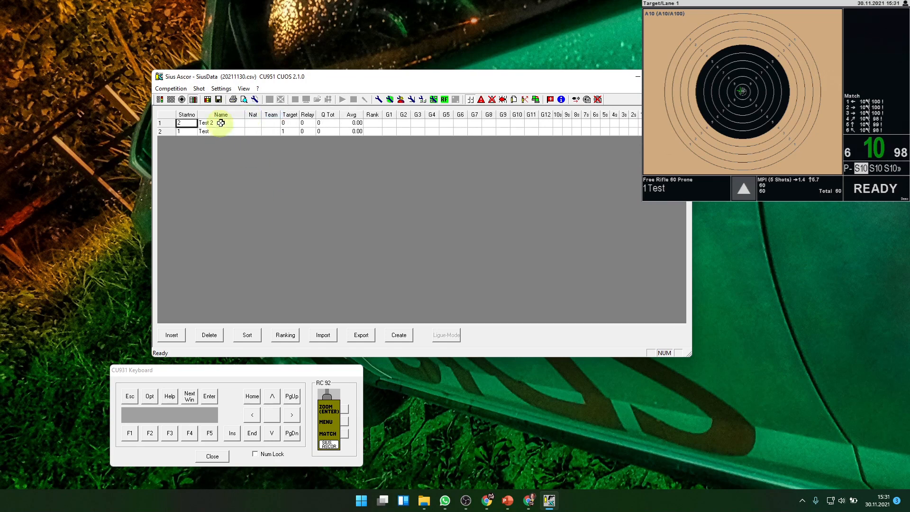
left_click(207, 99)
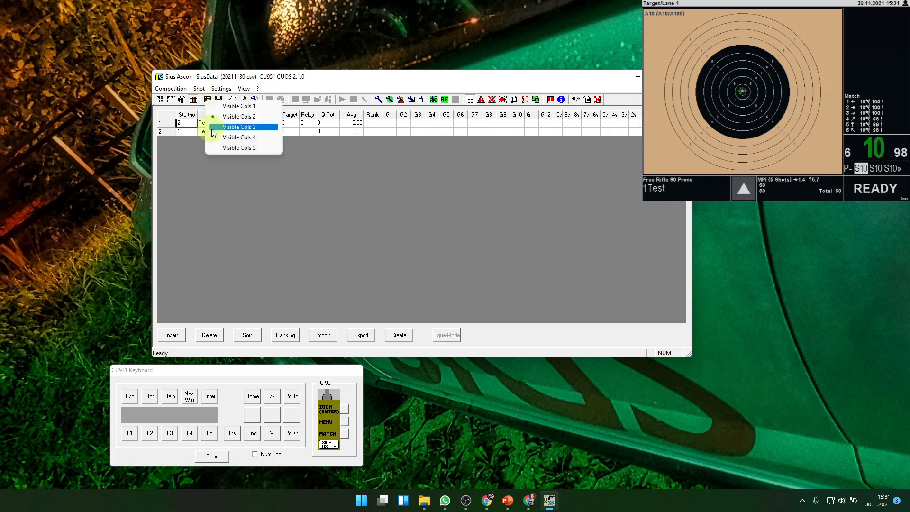
left_click(212, 127)
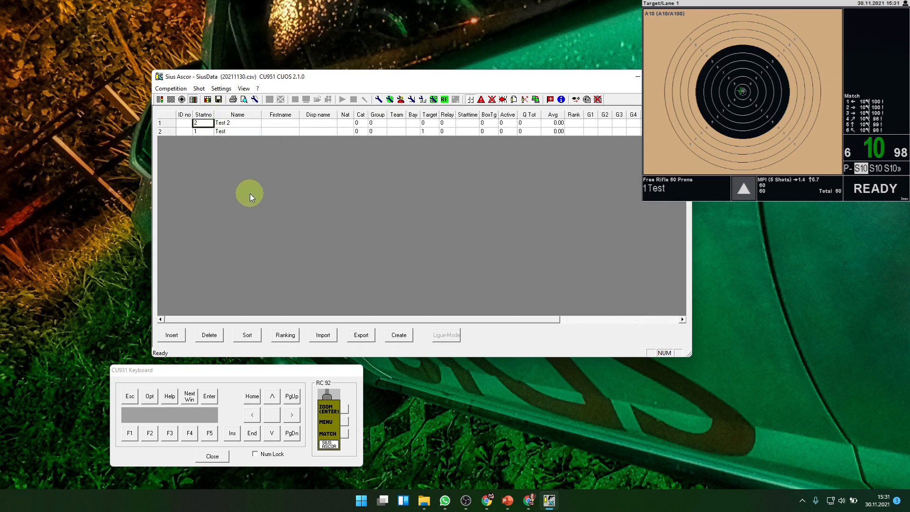
left_click(207, 101)
left_click(251, 229)
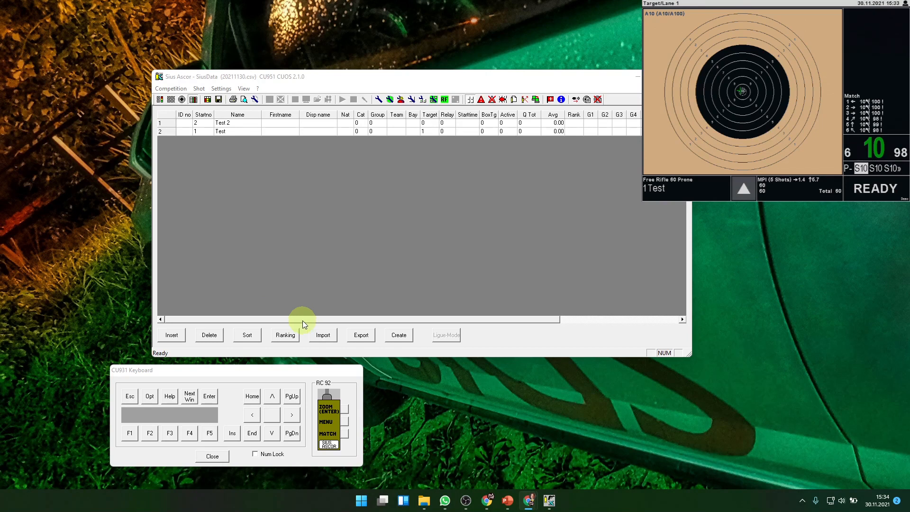
Insert another shooter with ID number 1, start number 3 and the name Name.
left_click(172, 335)
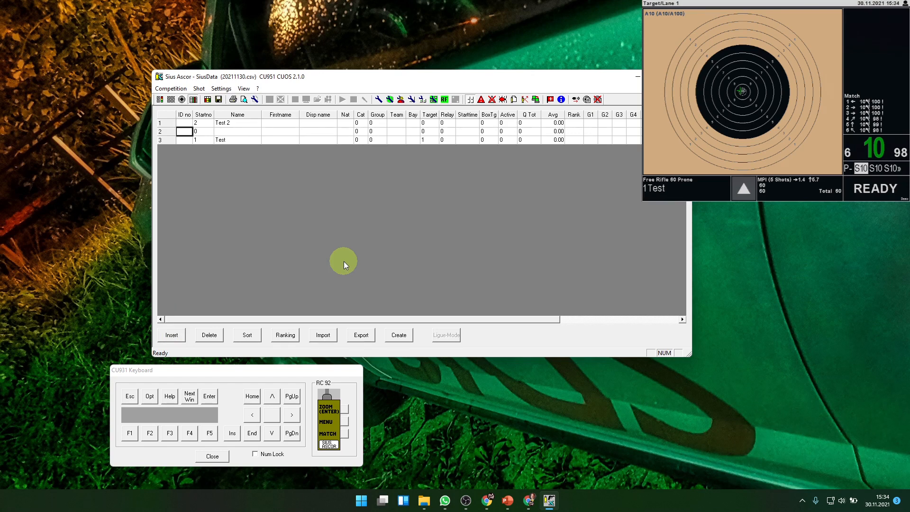
type("1")
left_click(203, 131)
type("3")
left_click(237, 132)
type("Name")
Fill in the start number 3 shooter's first name as Firstname, display name as Disp name and nation as Nat.
left_click(274, 132)
type("First")
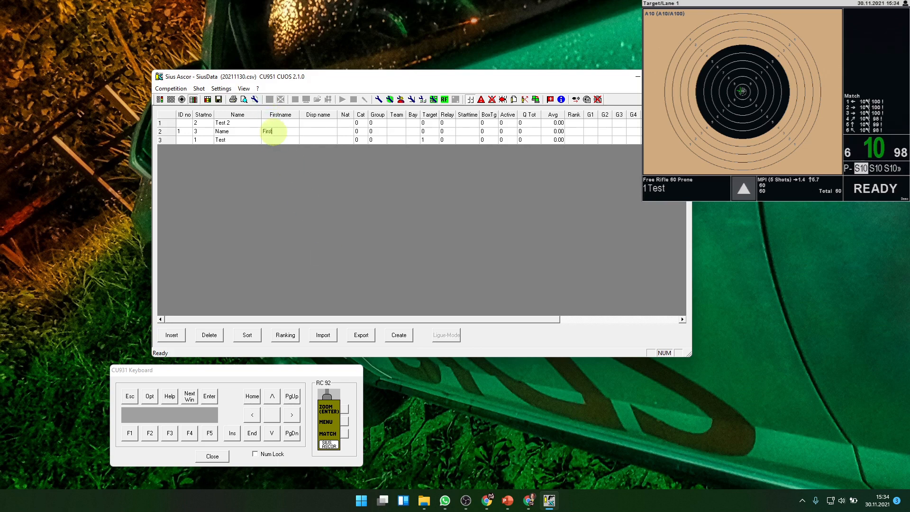
type("name")
left_click(315, 131)
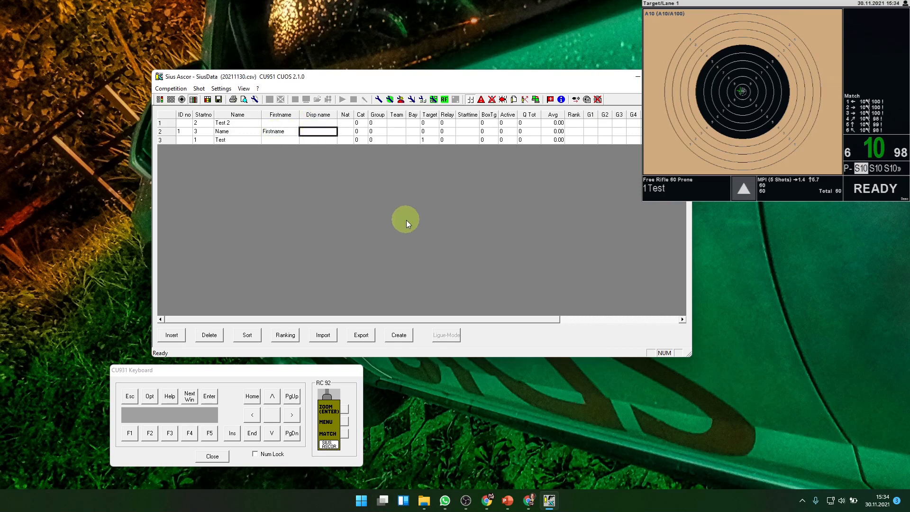
type("Disp name")
left_click(347, 132)
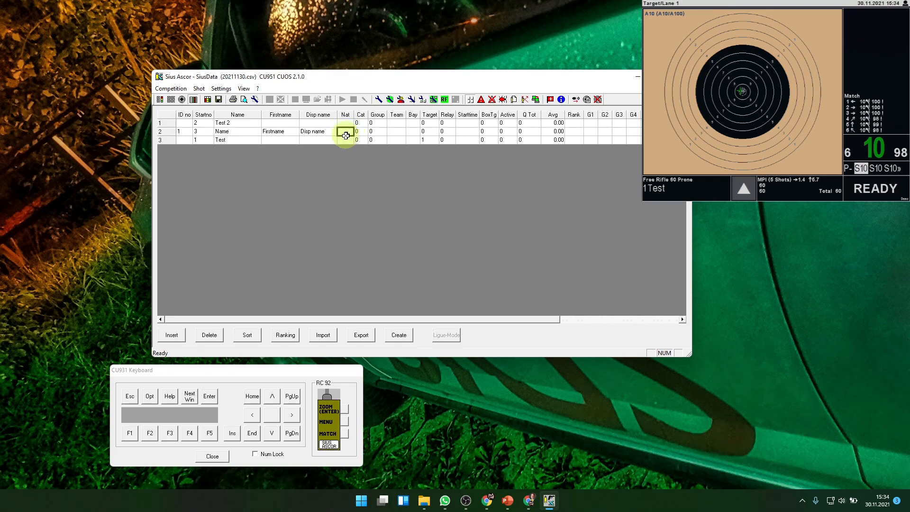
type("Nat")
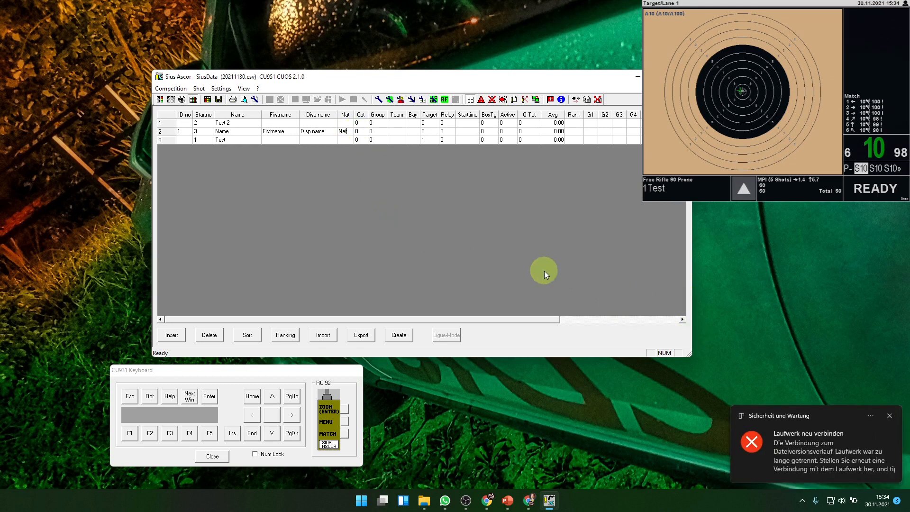
left_click(256, 131)
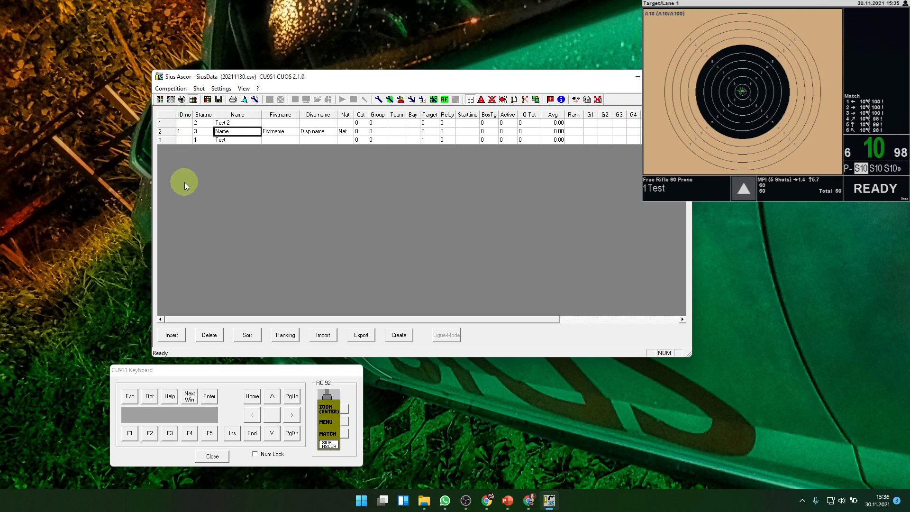
left_click(183, 131)
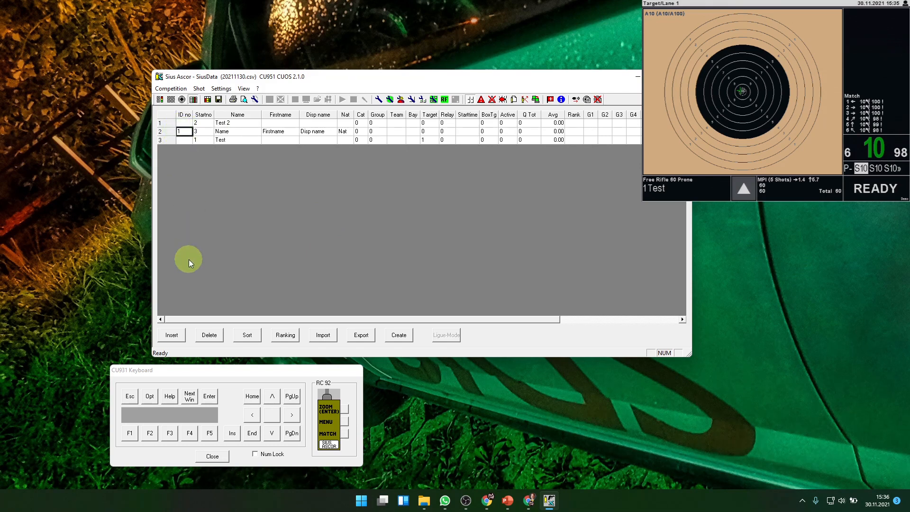
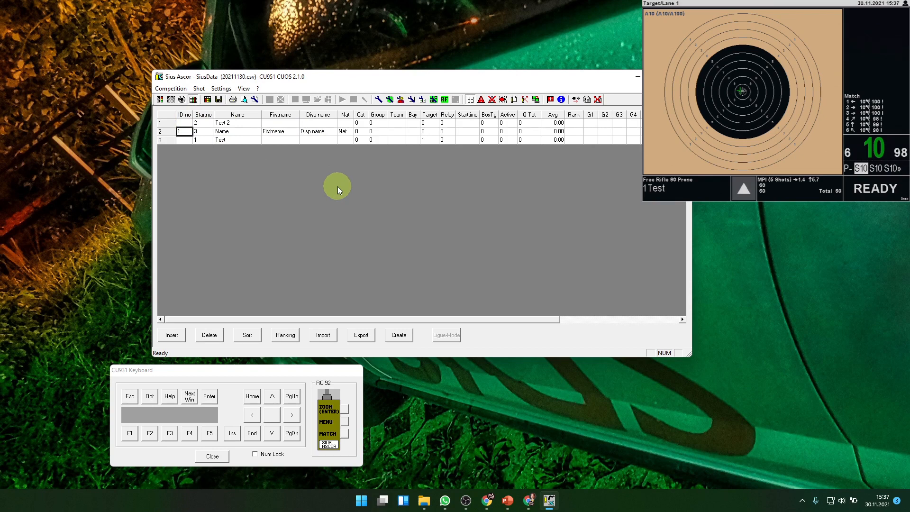
Try to back up the data, examine the automatic backup option in the data backup settings, and close them without saving.
left_click(219, 99)
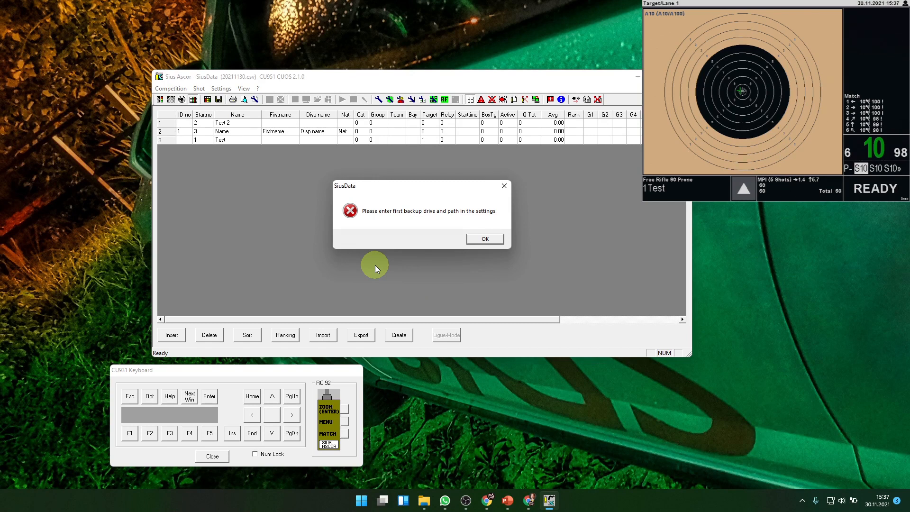
left_click(488, 240)
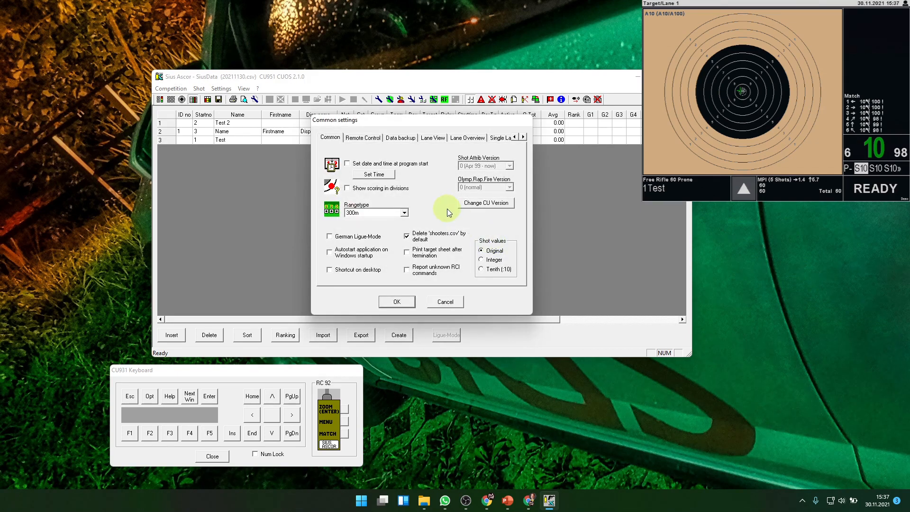
left_click(402, 140)
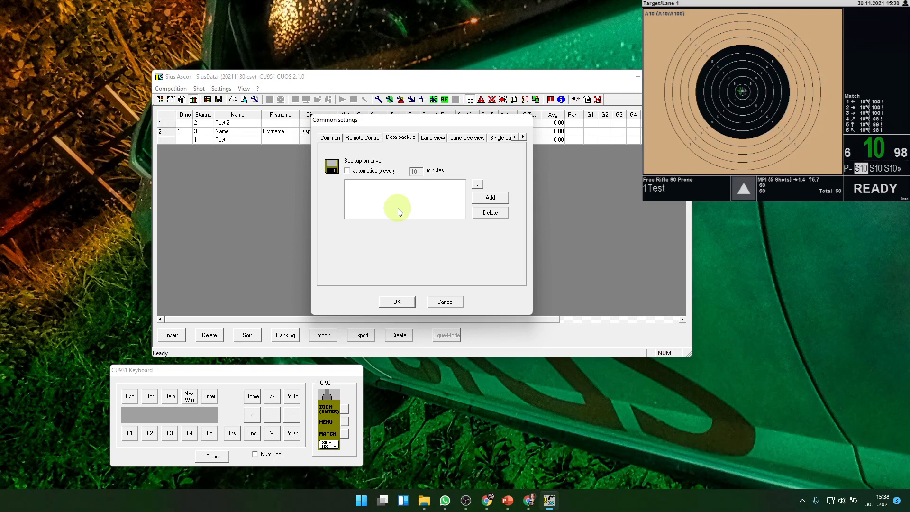
left_click(348, 171)
left_click(348, 170)
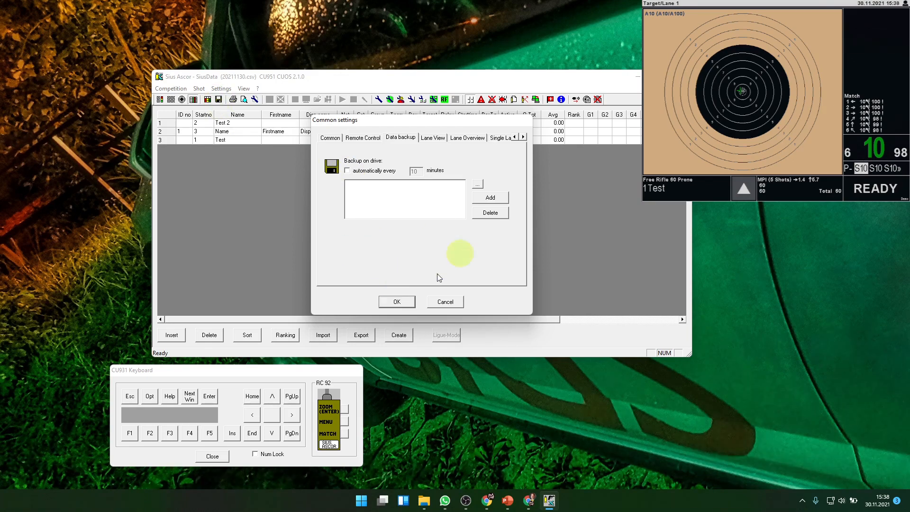
left_click(445, 303)
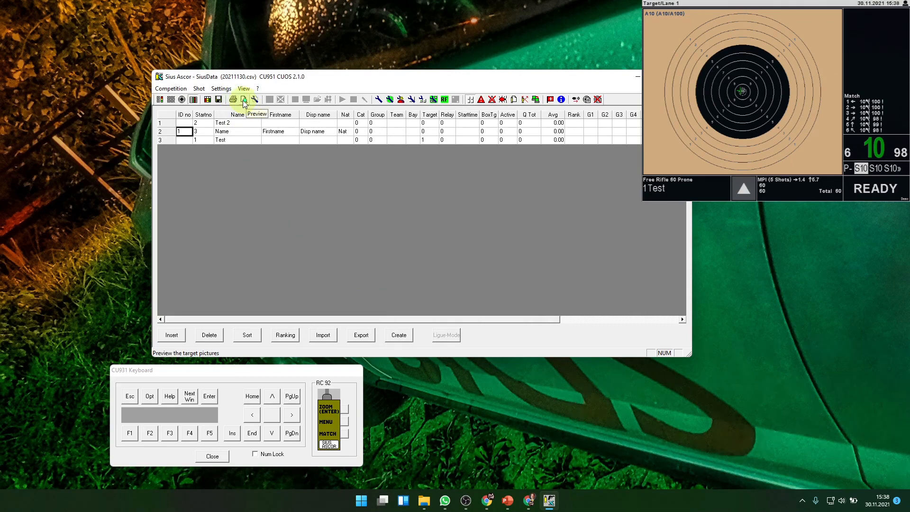
Preview the target sheet for start number 1, then examine the print settings and close them without saving.
left_click(243, 101)
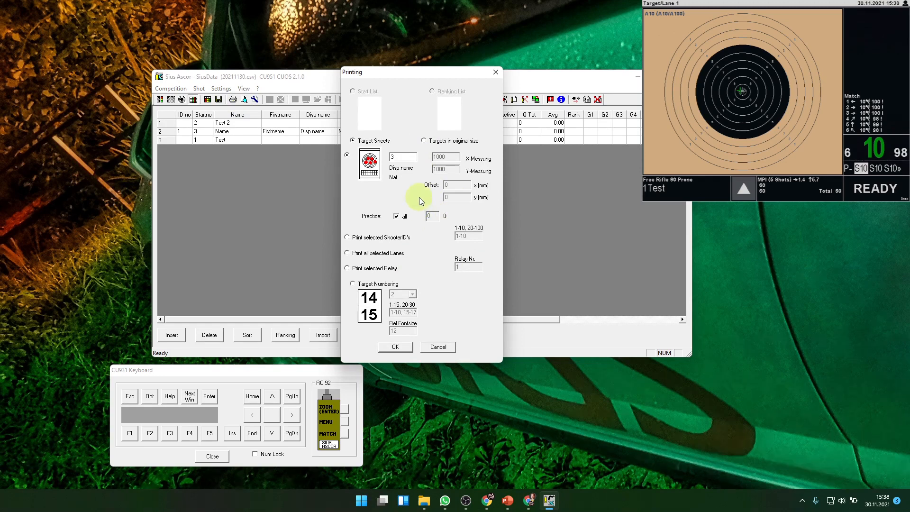
double_click(392, 157)
left_click(395, 347)
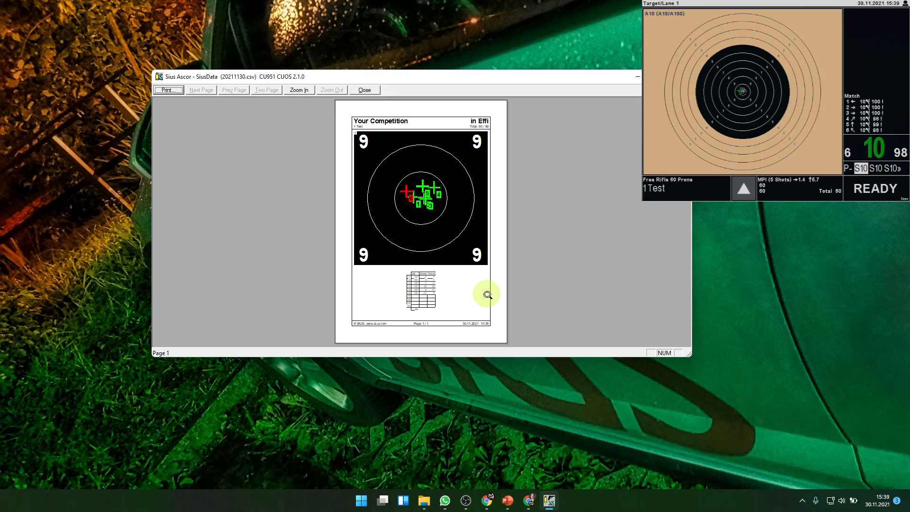
left_click(365, 90)
left_click(244, 99)
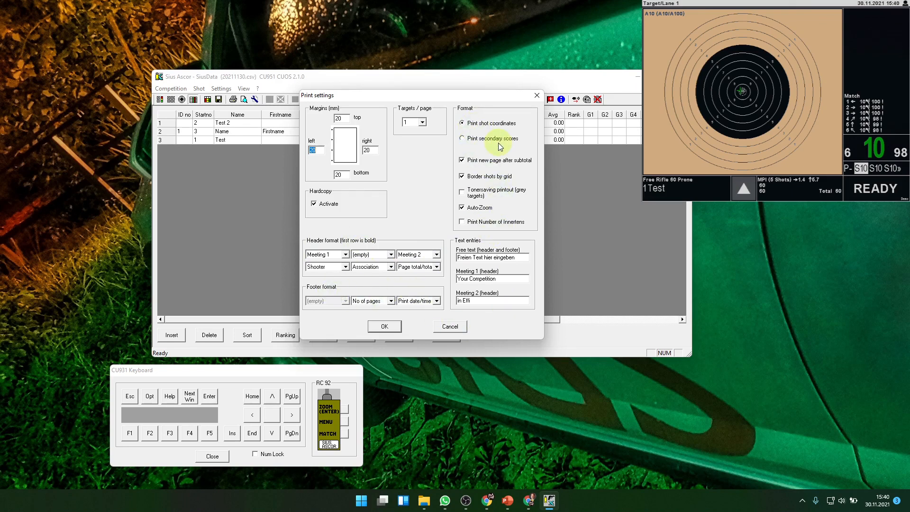
left_click(454, 326)
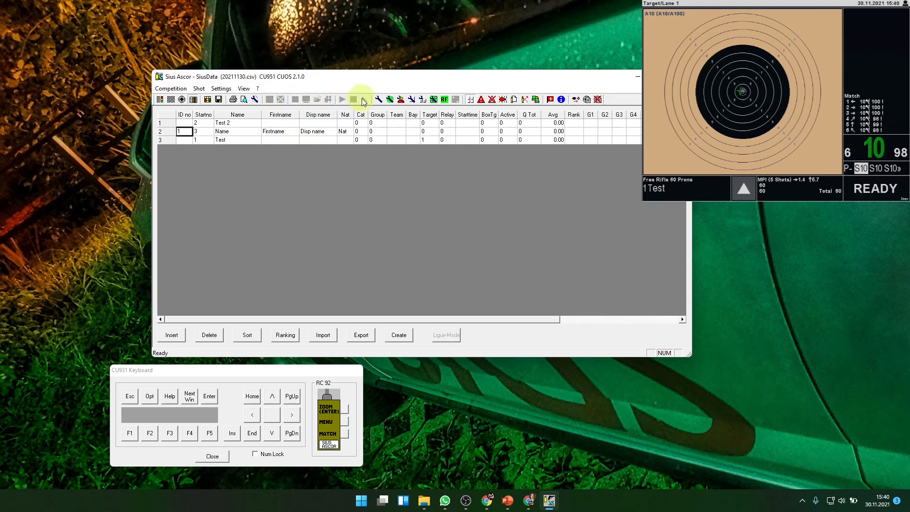
Return to the lane view and delete shot 6 on lane 1.
left_click(161, 99)
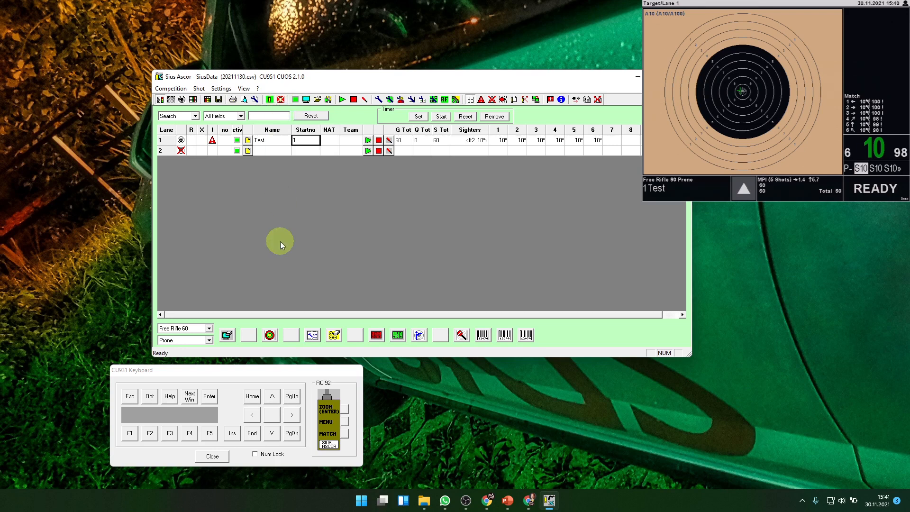
left_click(588, 140)
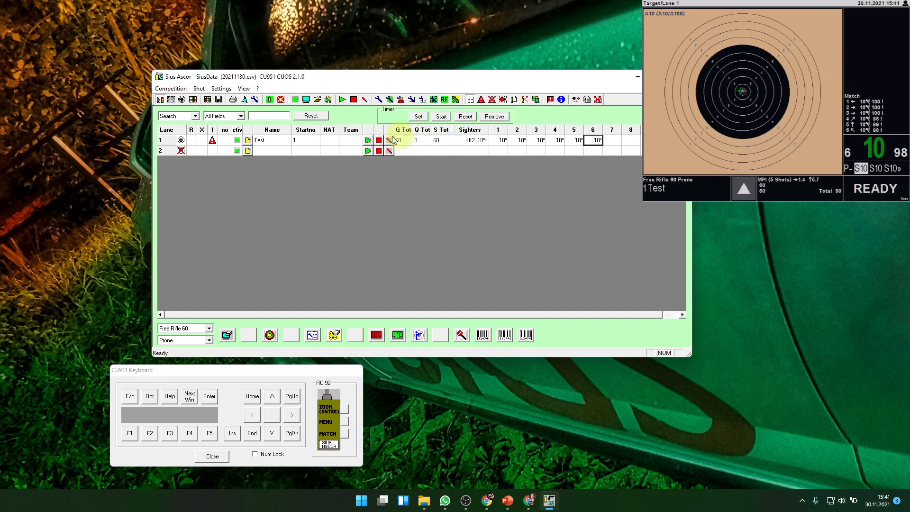
left_click(269, 100)
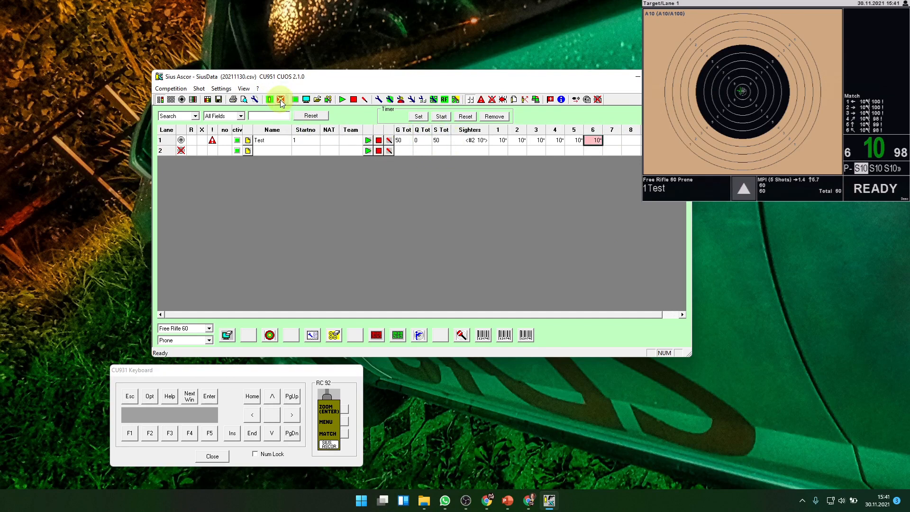
mouse_move(592, 140)
left_mouse_down()
mouse_move(437, 144)
mouse_move(562, 166)
mouse_move(590, 144)
mouse_move(576, 142)
mouse_move(592, 141)
left_mouse_up()
left_click(493, 269)
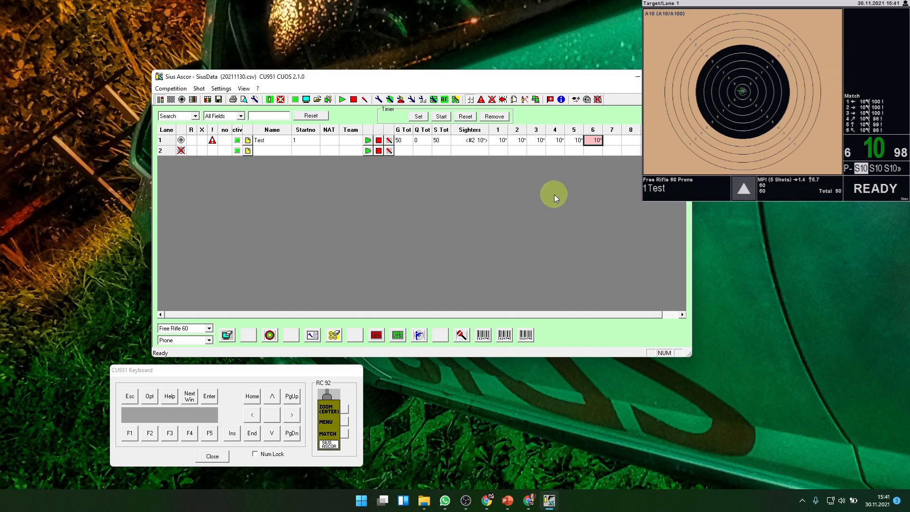
Insert shot 7 manually on lane 1 and set its primary score to 8.
left_click_drag(612, 139, 559, 289)
left_click(269, 100)
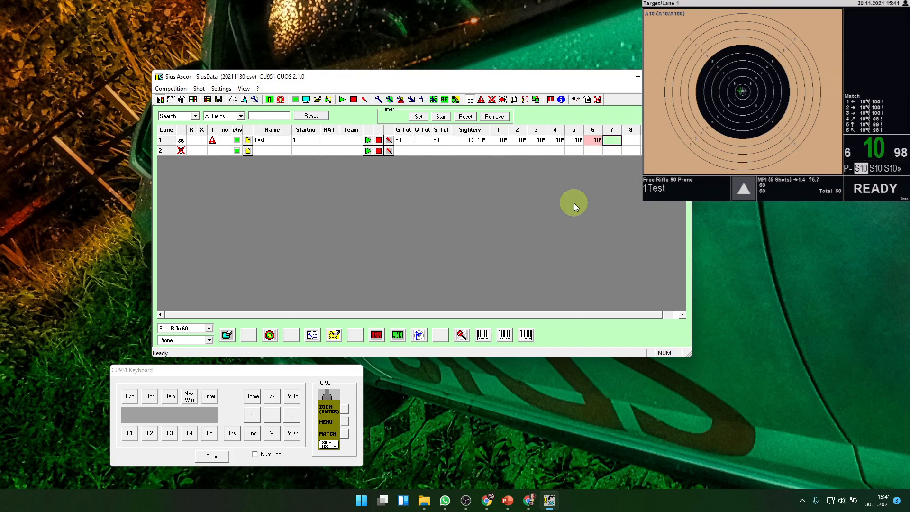
double_click(610, 140)
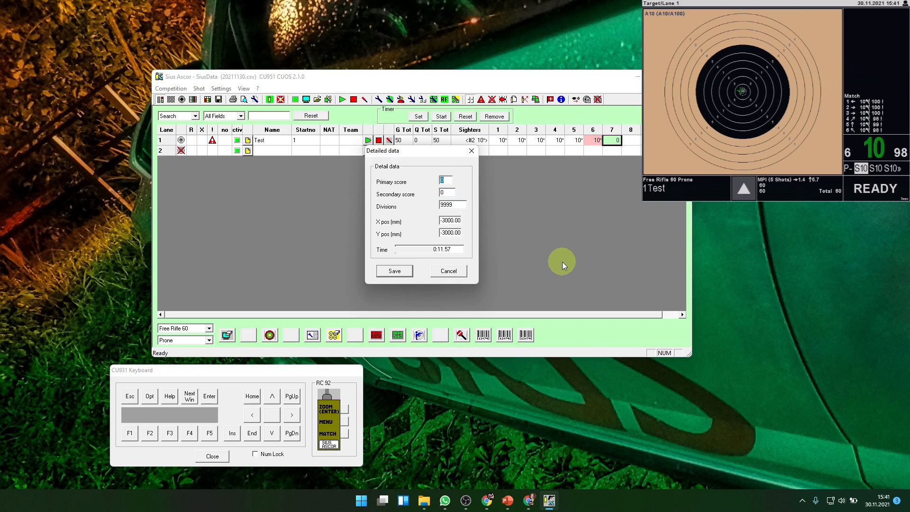
type("8")
left_click(396, 271)
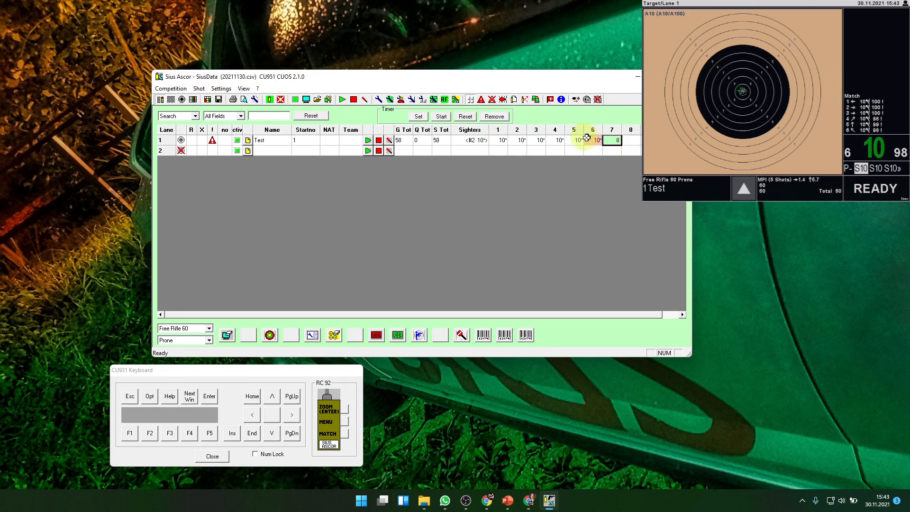
type("8")
left_click(592, 141)
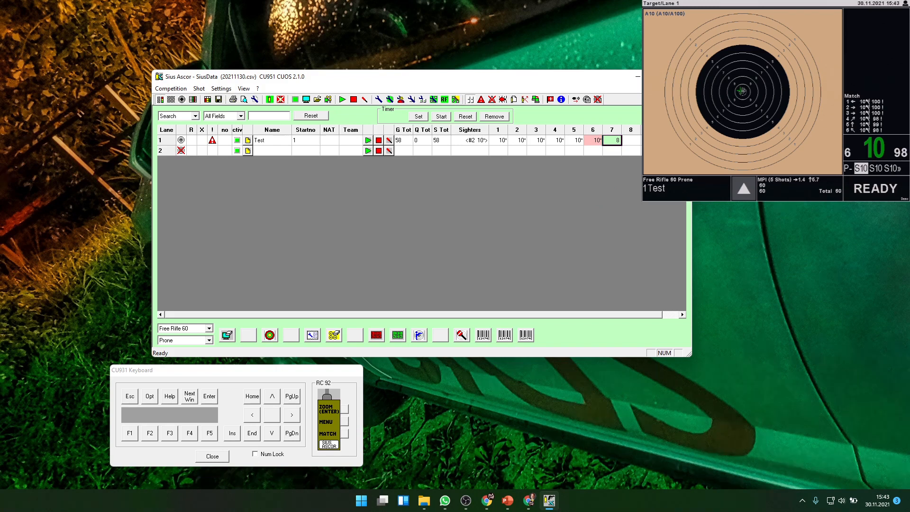
Deselect all lanes, then reopen the lane selection options and close them without changes.
left_click(296, 99)
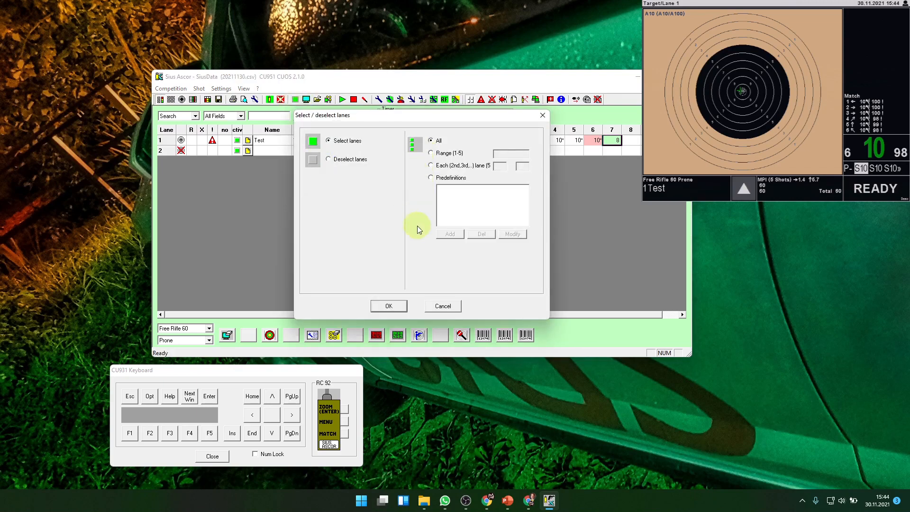
left_click(328, 159)
left_click(385, 305)
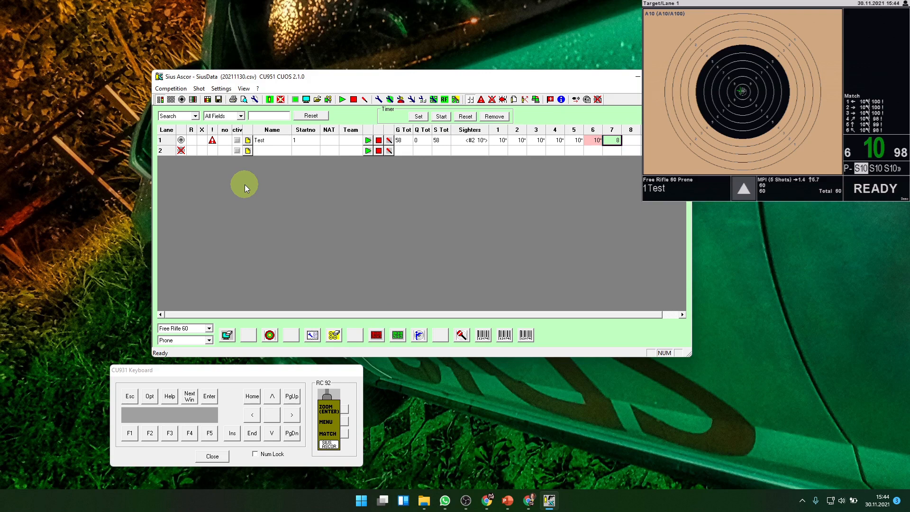
left_click(296, 101)
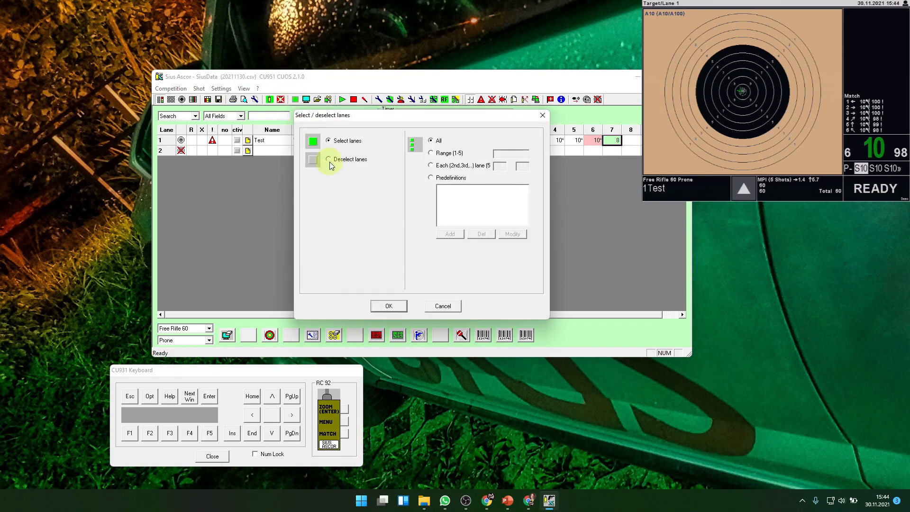
left_click(450, 306)
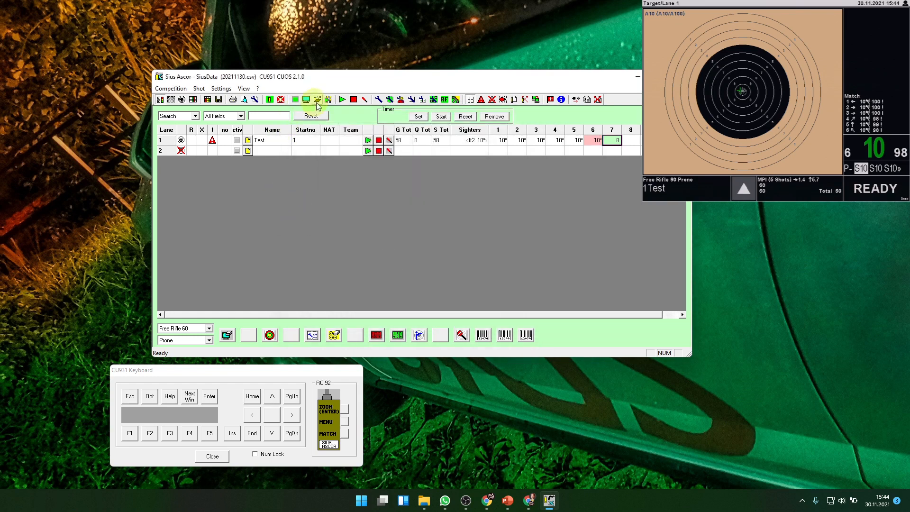
Restart the Free Rifle 60 exercise on lane 1 and activate that lane.
left_click(342, 101)
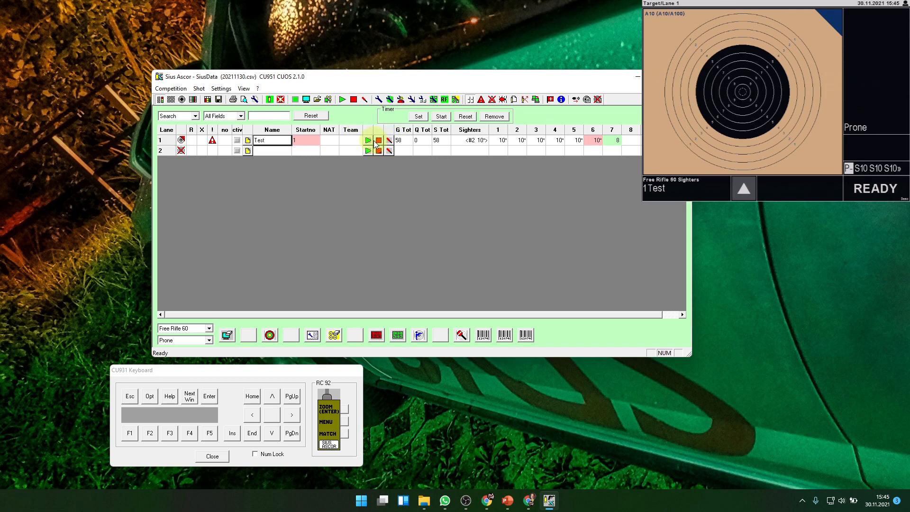
left_click(365, 100)
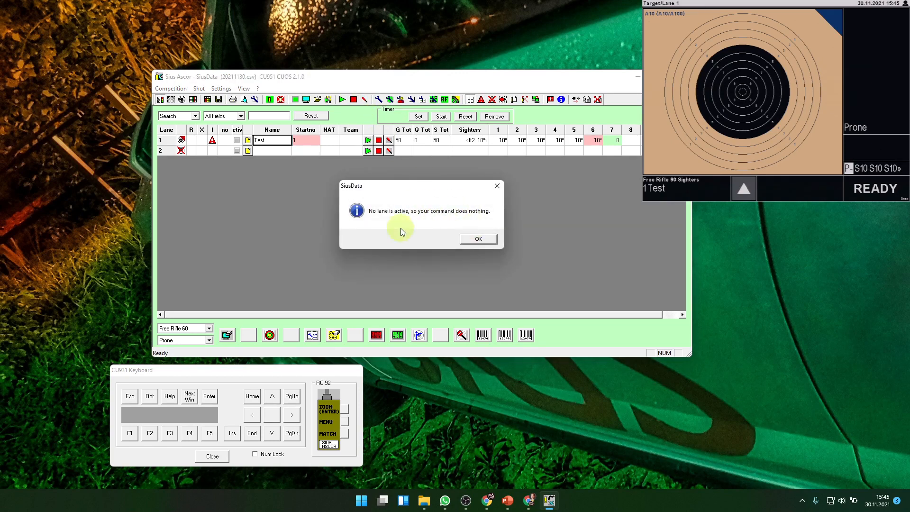
left_click(464, 239)
left_click(237, 140)
Examine lane 1's remote commands, including the Demonstration Mode options, without running any of them.
left_click(365, 99)
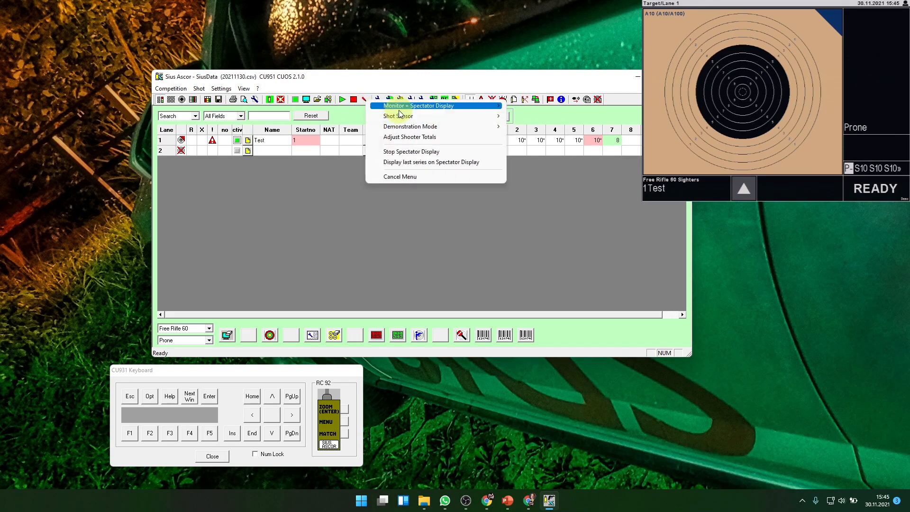
mouse_move(400, 110)
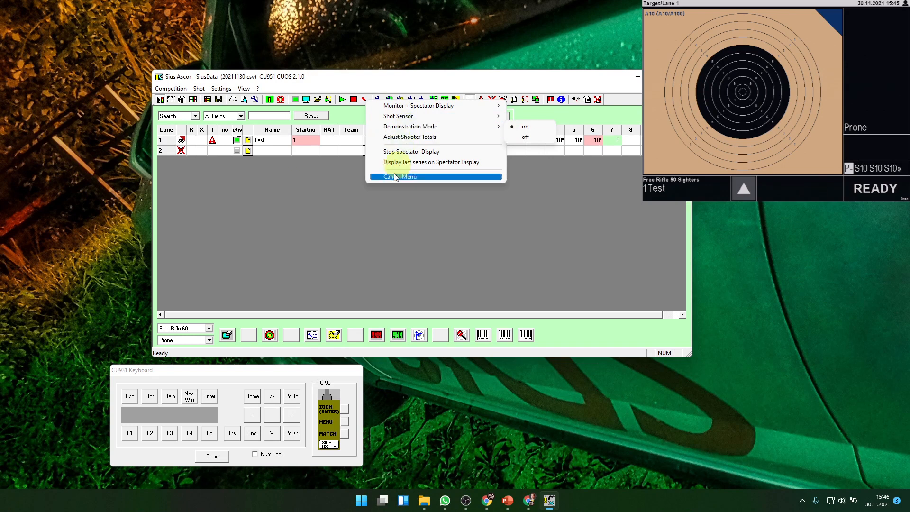
left_click(380, 228)
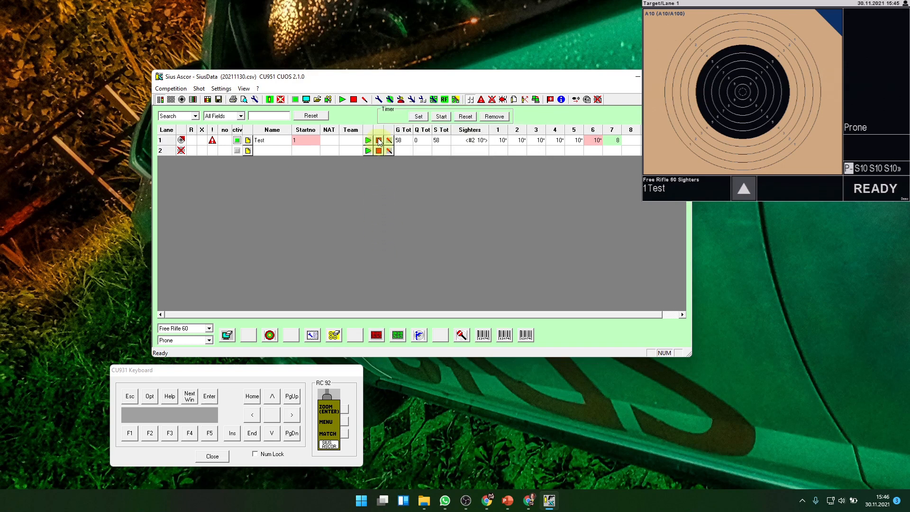
Examine the range type options in the common settings and the Demo Shot Mode option among the remote control commands.
left_click(378, 99)
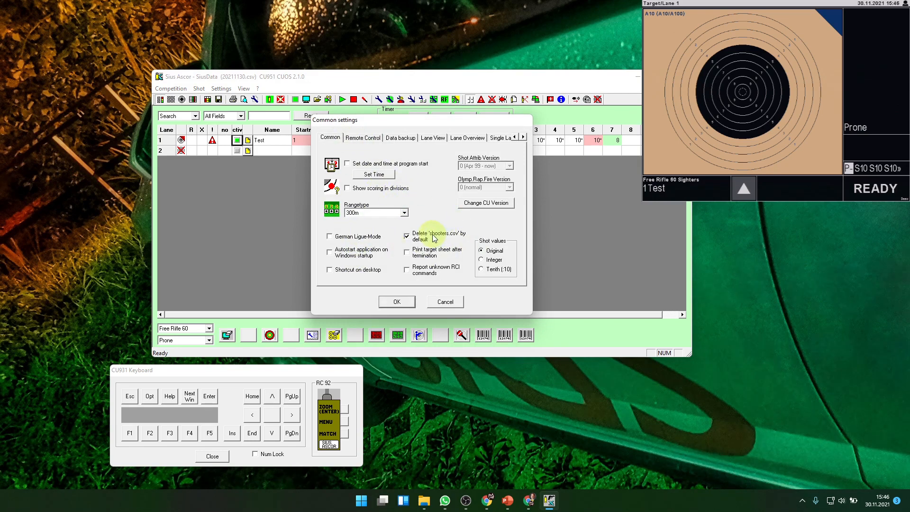
left_click(404, 212)
left_click(369, 139)
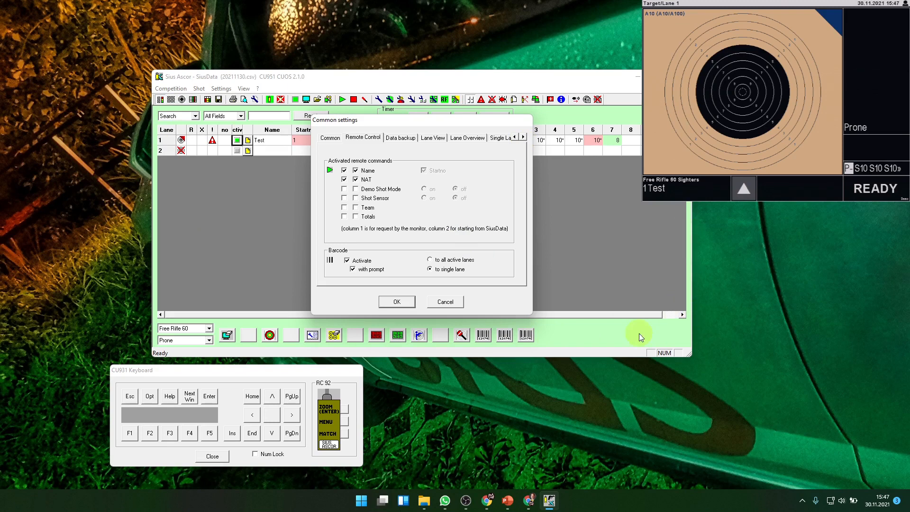
left_click(356, 190)
left_click(356, 189)
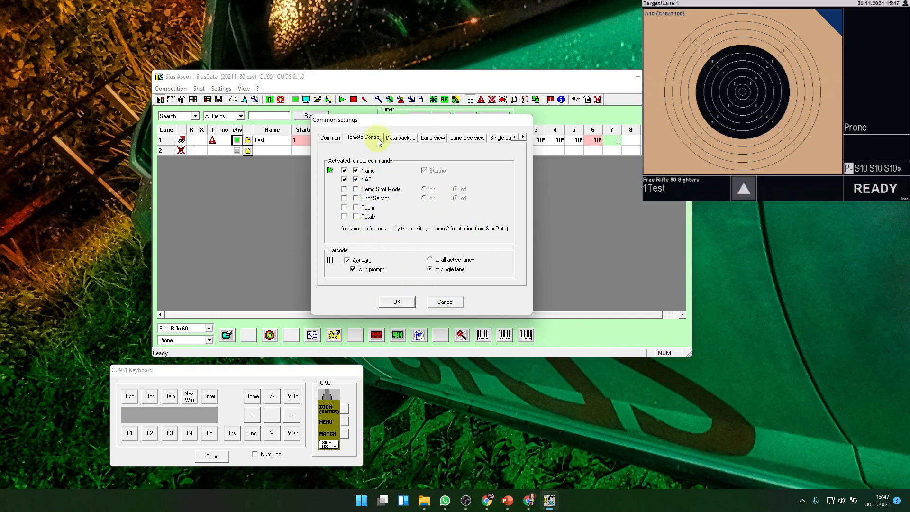
Examine the data backup settings and the lane view's visible column sets 1 to 5.
left_click(393, 137)
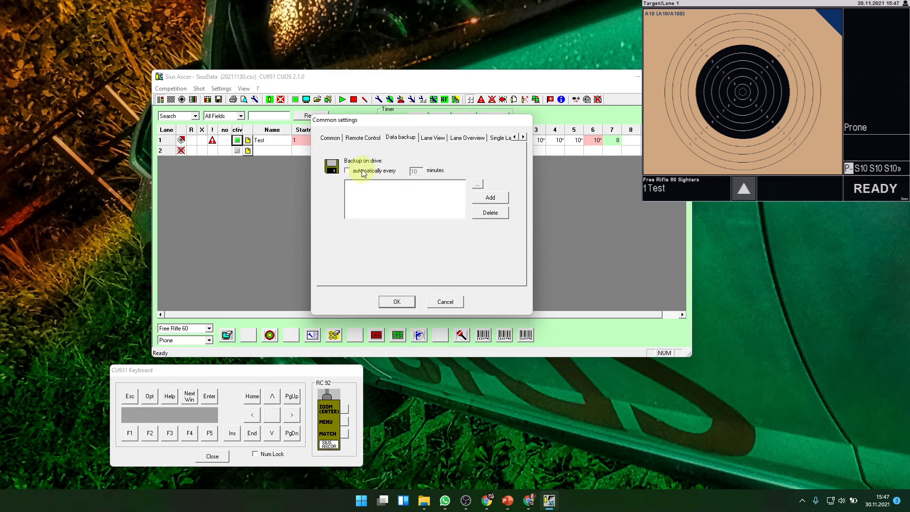
left_click(433, 138)
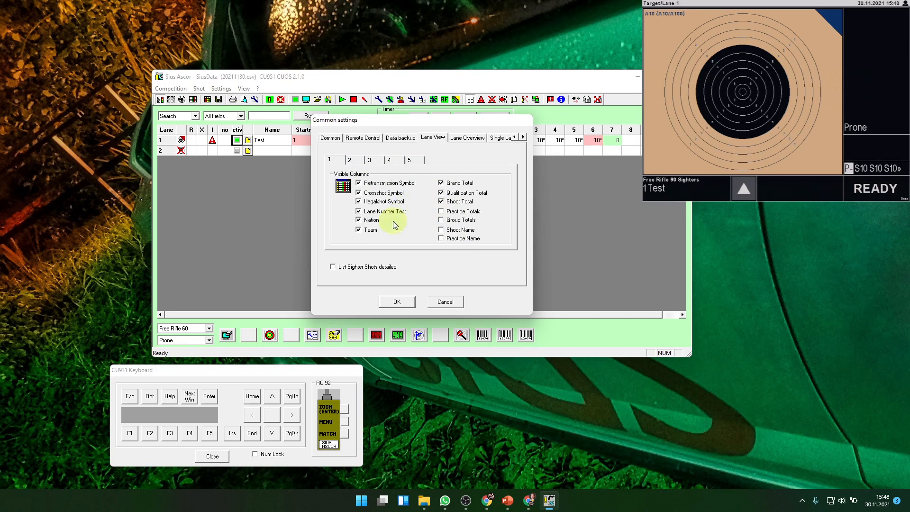
left_click(349, 160)
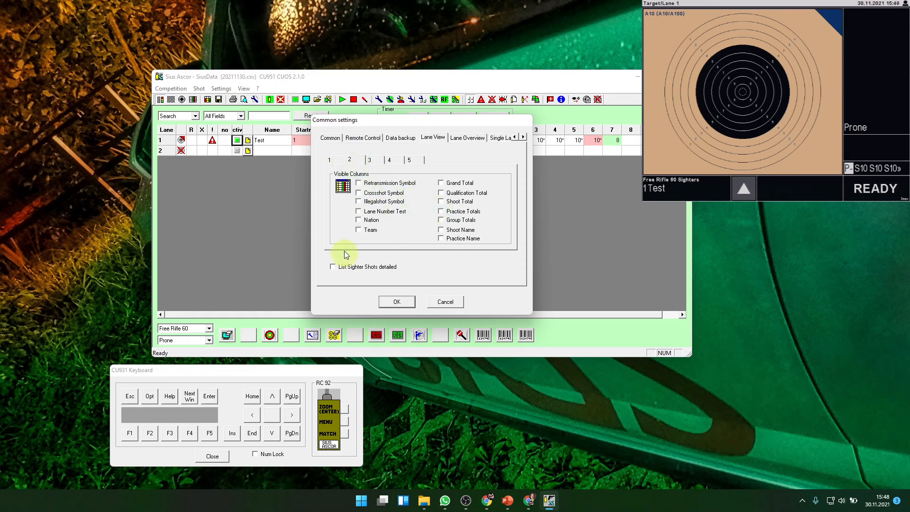
left_click(371, 160)
left_click(390, 160)
left_click(410, 160)
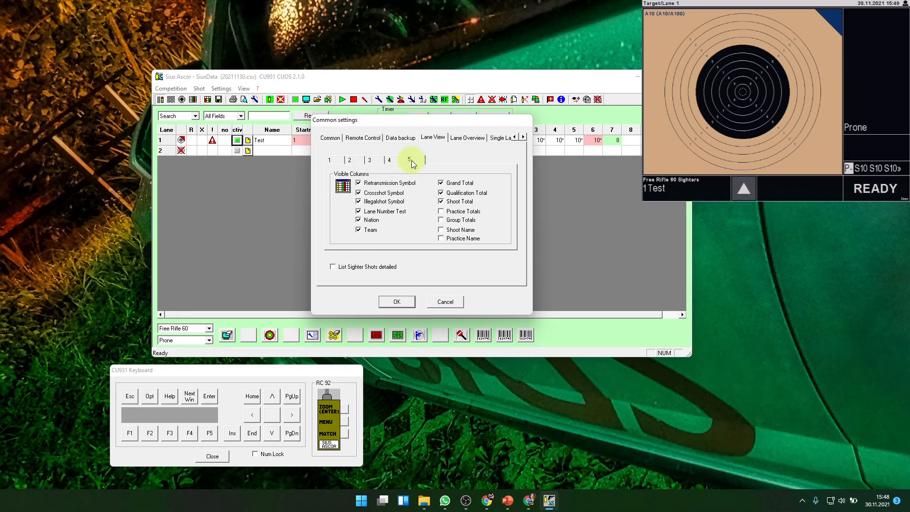
Check the lane overview's number of columns setting, close the settings without saving and display the lane overview.
left_click(458, 138)
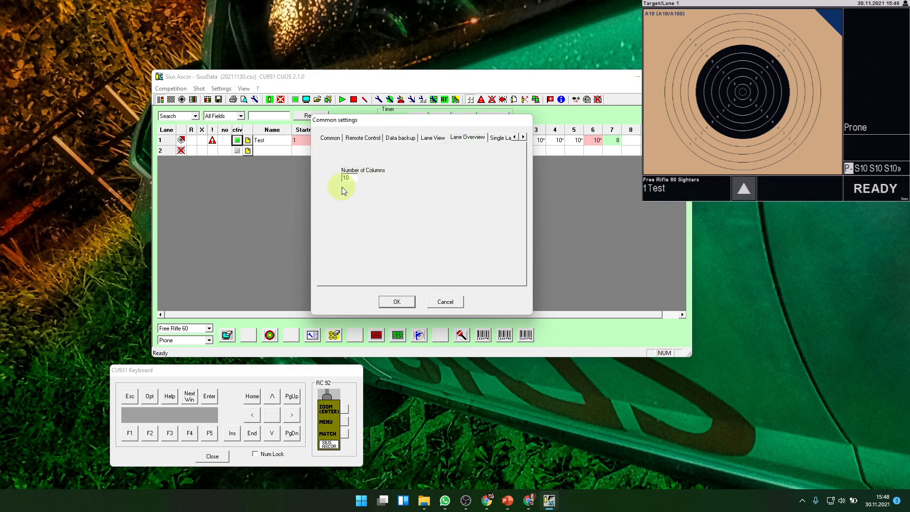
left_click(172, 101)
left_click(446, 303)
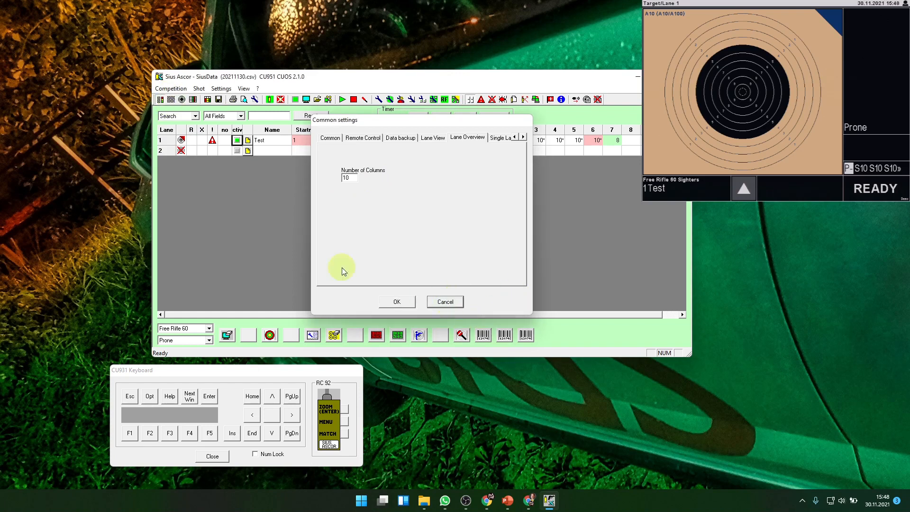
left_click(172, 100)
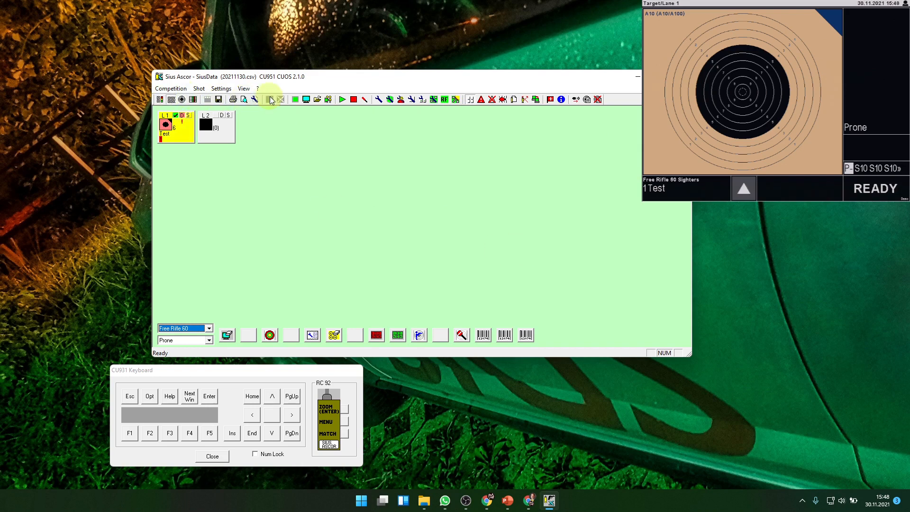
Examine the single lane target settings, cancel them, and show the visible column settings for the start list.
left_click(378, 99)
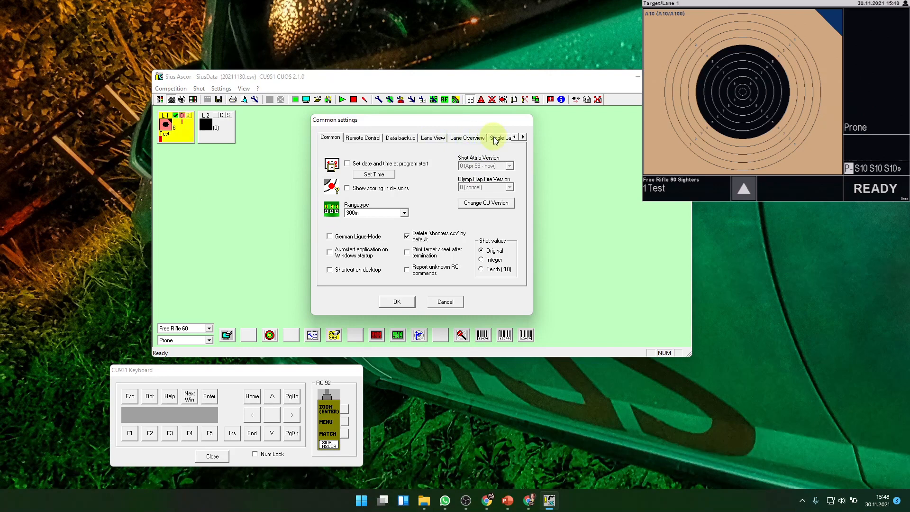
left_click(494, 138)
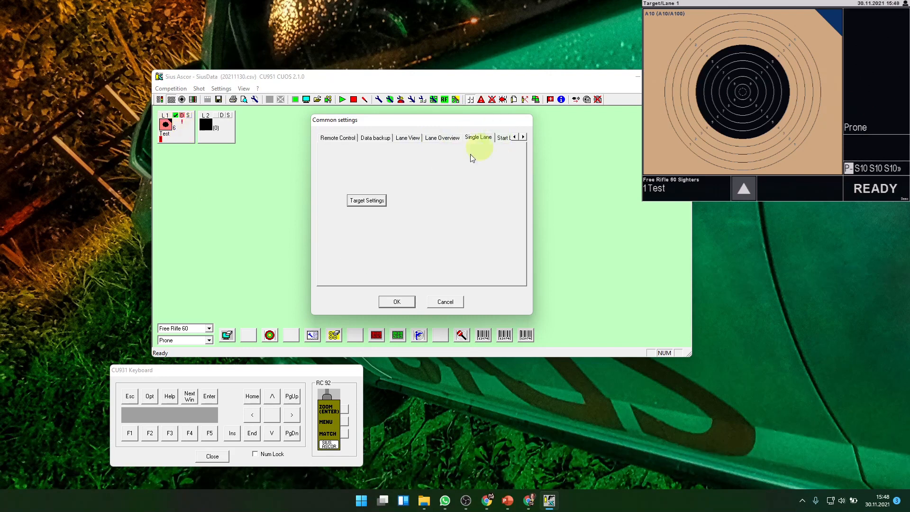
left_click(369, 202)
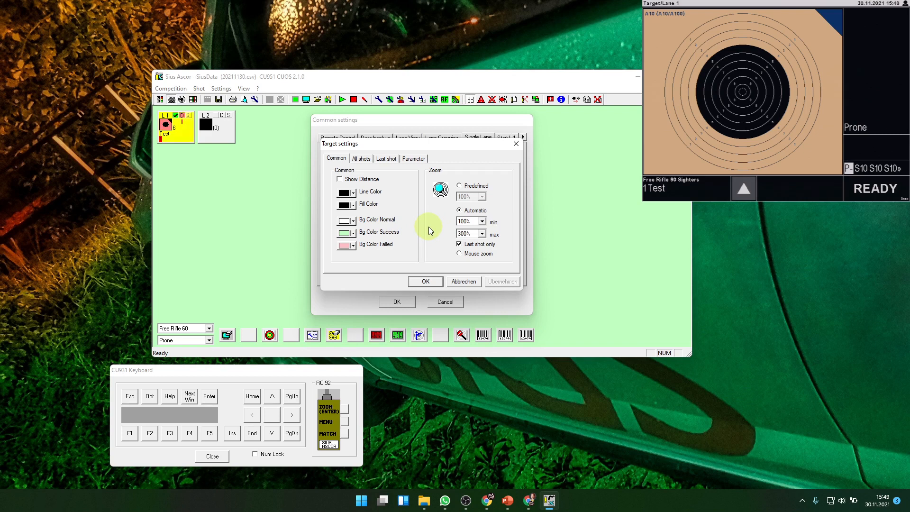
left_click(456, 283)
left_click(501, 139)
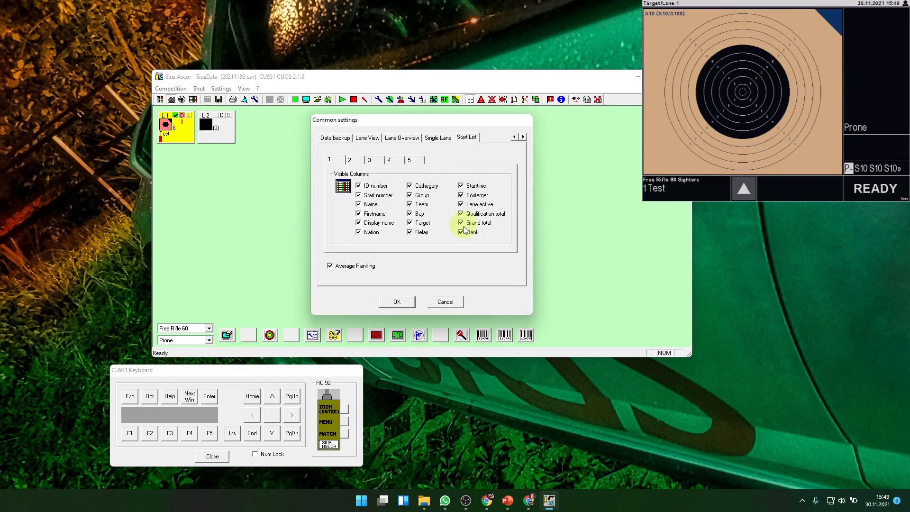
Examine the start list's visible column sets and the data export settings, cancelling both dialogs.
left_click(351, 159)
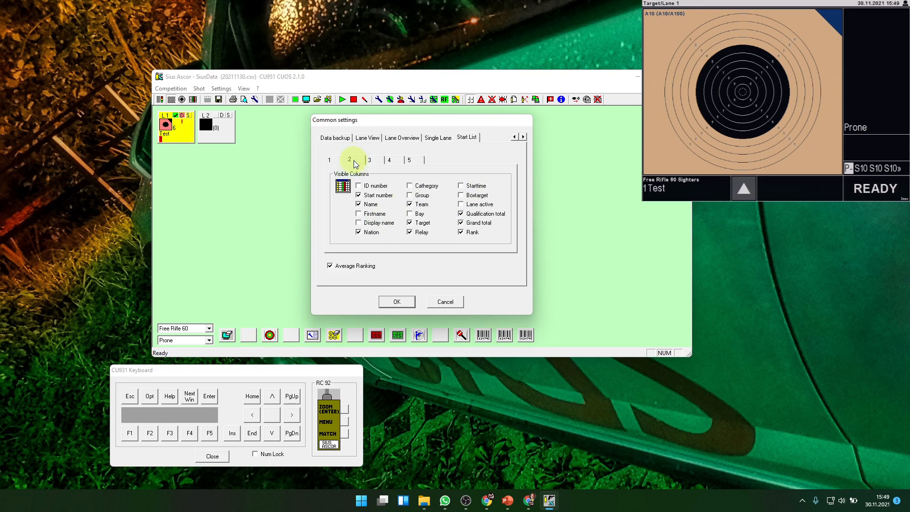
left_click(388, 160)
left_click(412, 161)
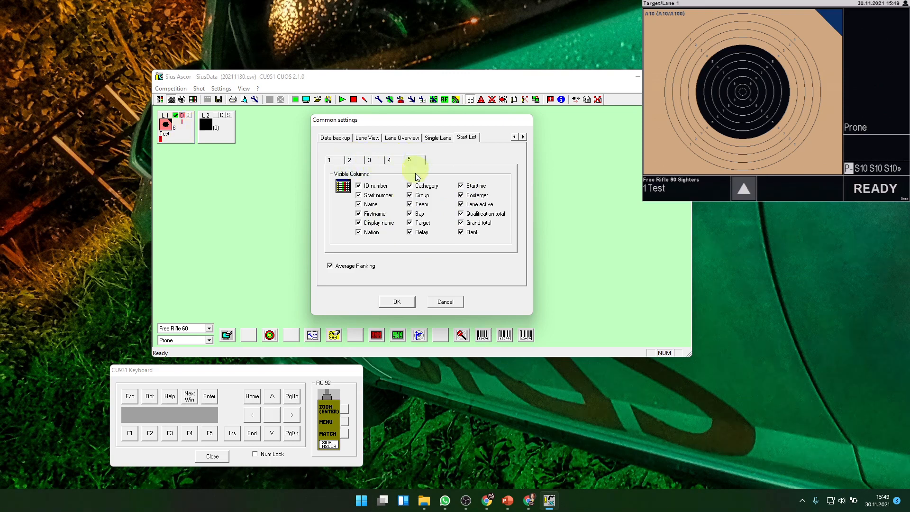
left_click(445, 302)
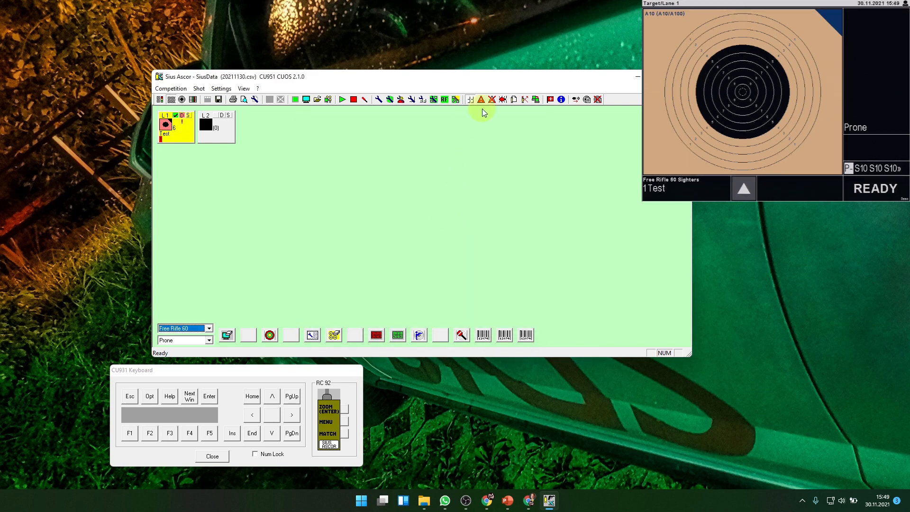
left_click(390, 99)
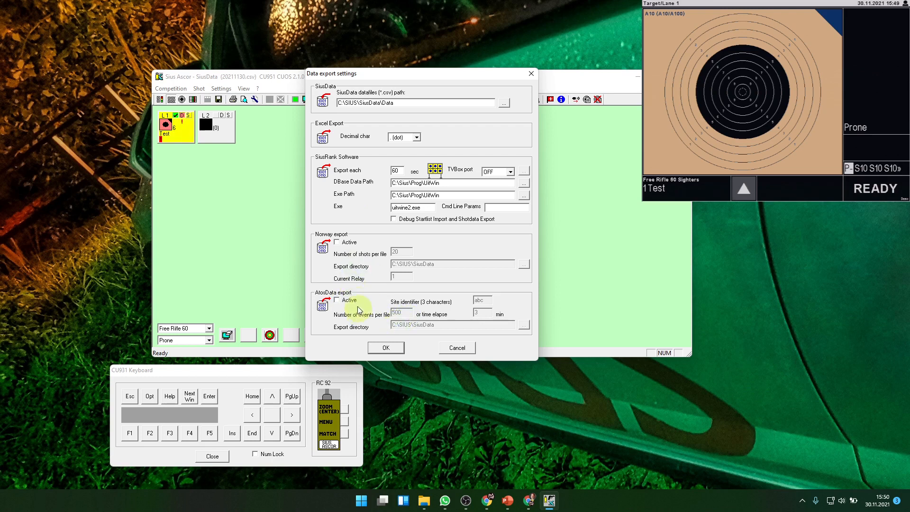
left_click(458, 348)
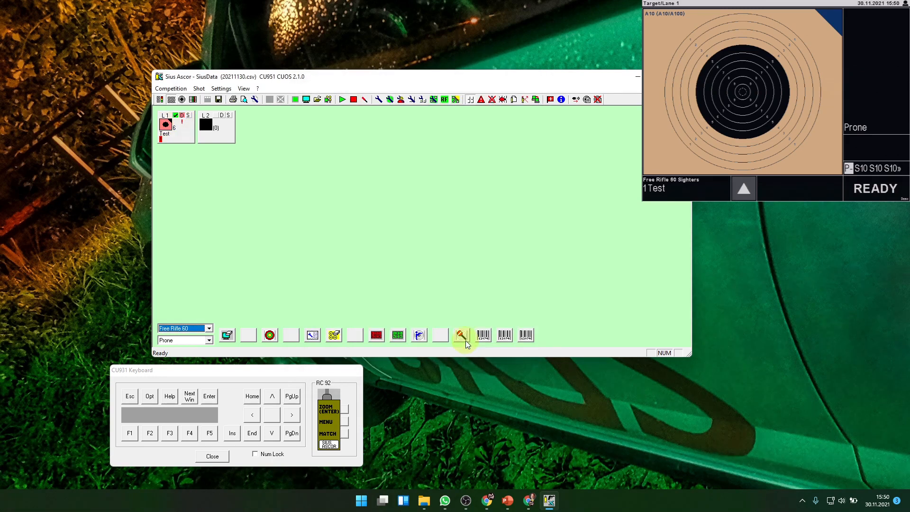
Activate the Swiss shooting sports federation (SSV) data import and choose SSV_schuetzen.txt from the SSVDaten folder as the shooter table.
left_click(401, 99)
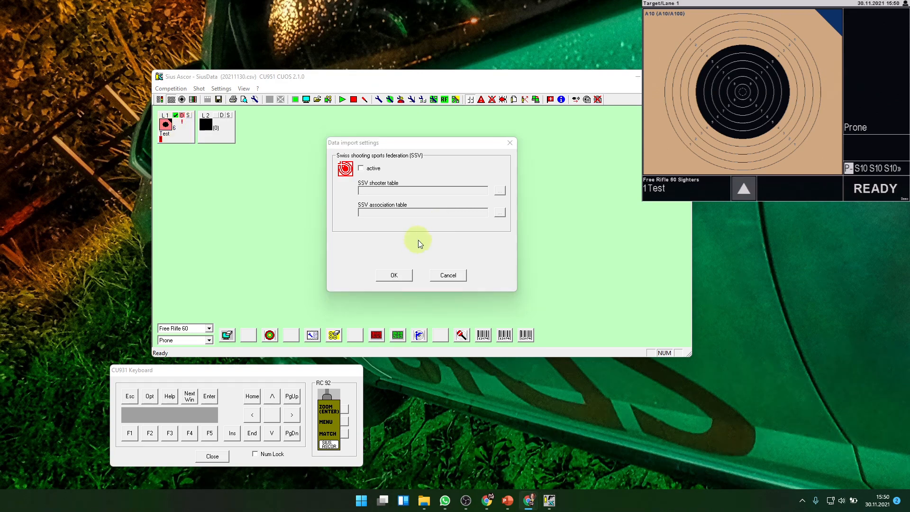
left_click(361, 169)
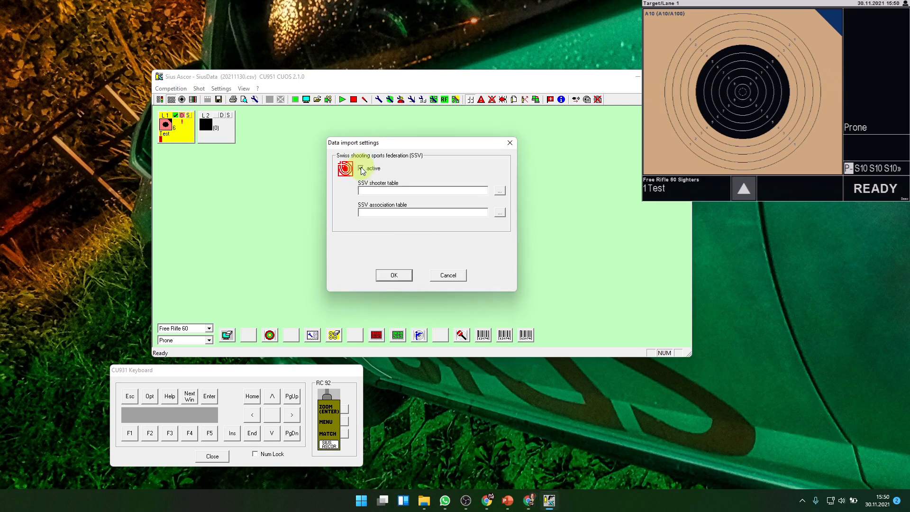
left_click(499, 191)
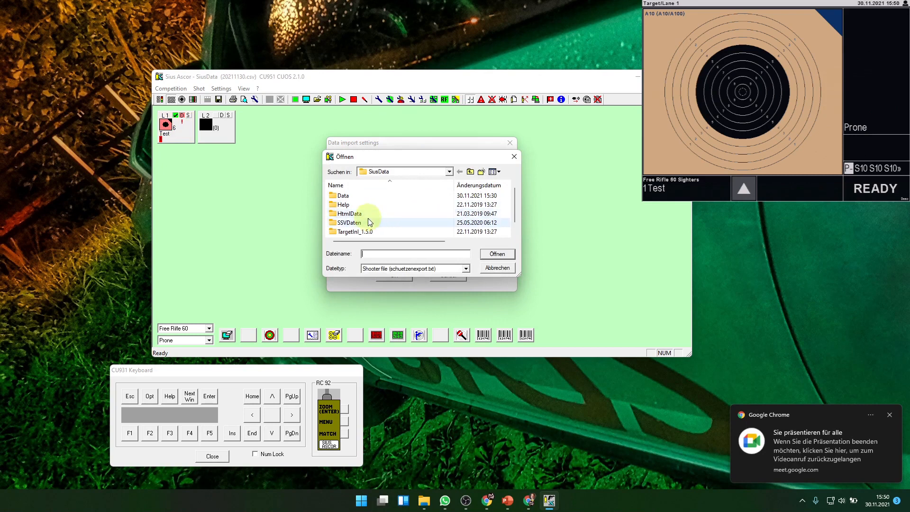
double_click(372, 222)
left_click(399, 255)
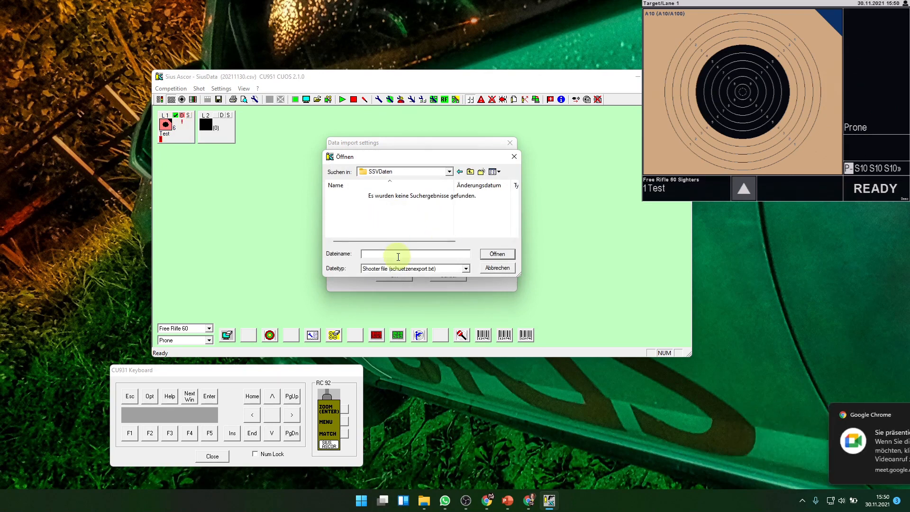
type("*")
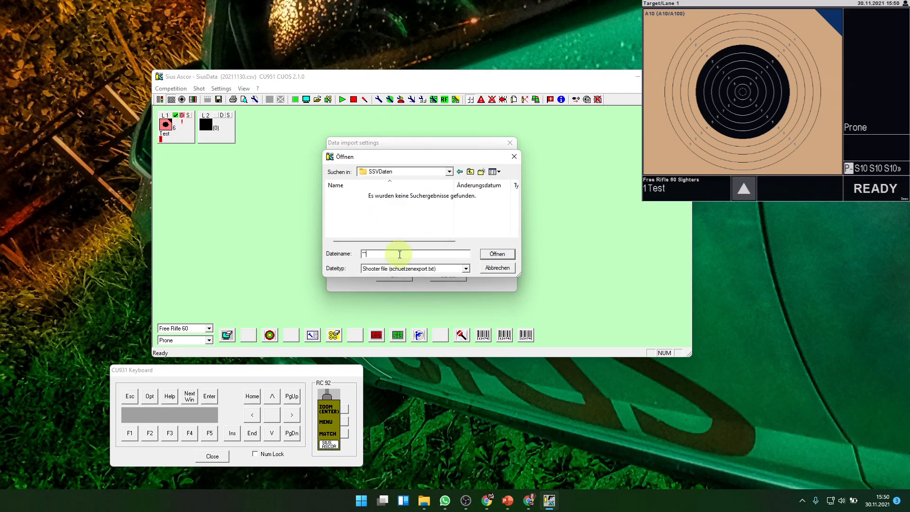
key("Return")
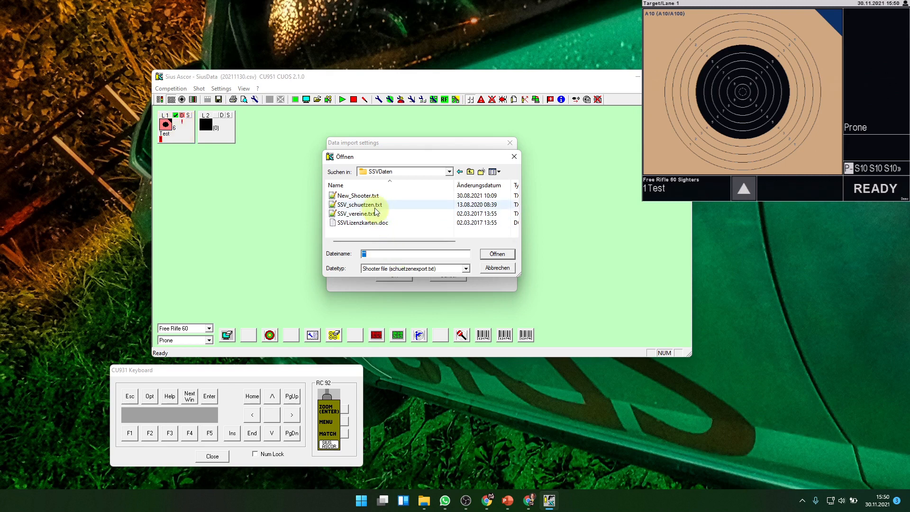
double_click(378, 205)
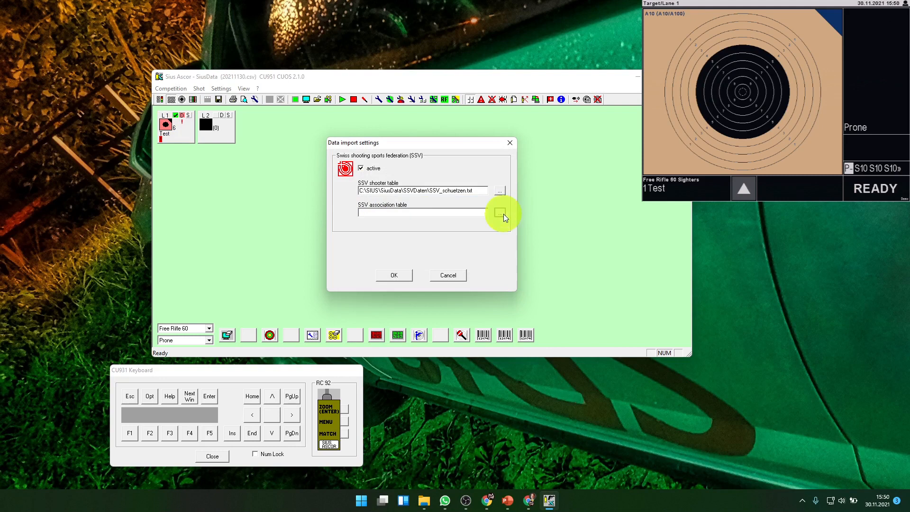
Choose SSV_vereine.txt as the SSV association table and save the data import settings.
left_click(502, 214)
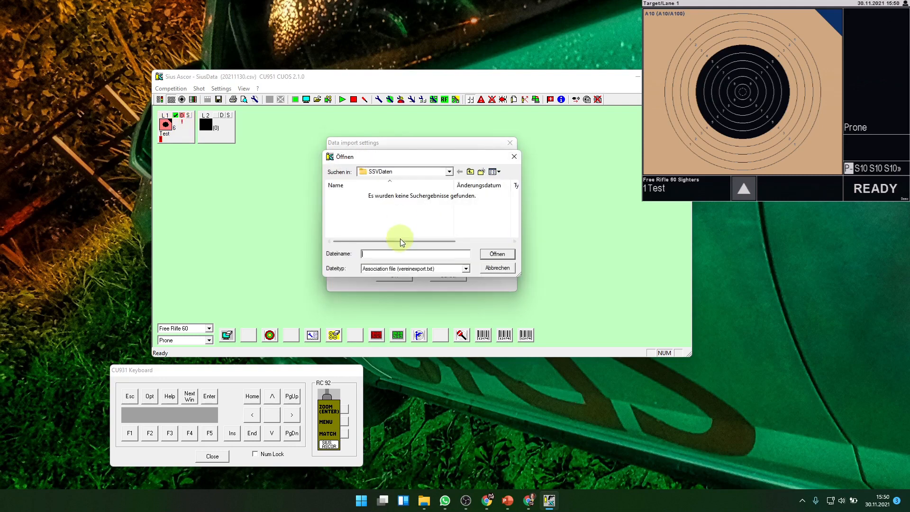
type("*.*")
key("Return")
double_click(400, 213)
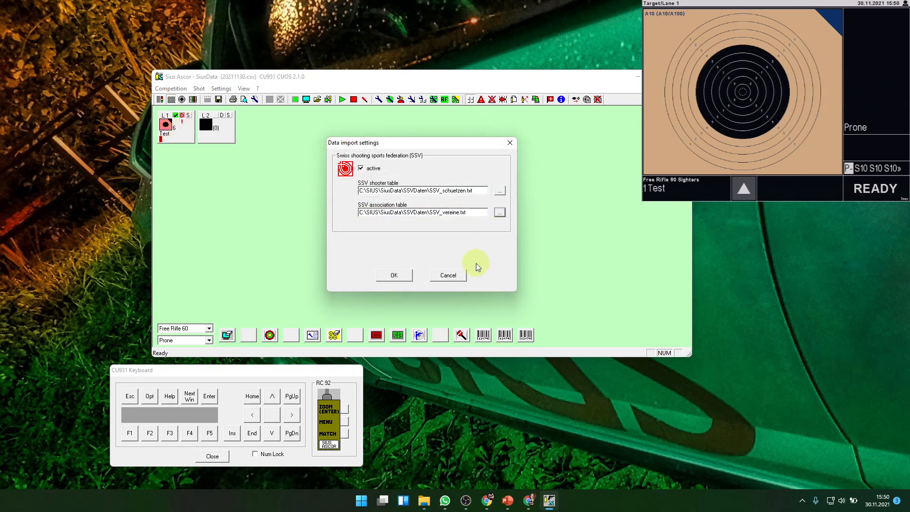
left_click(405, 276)
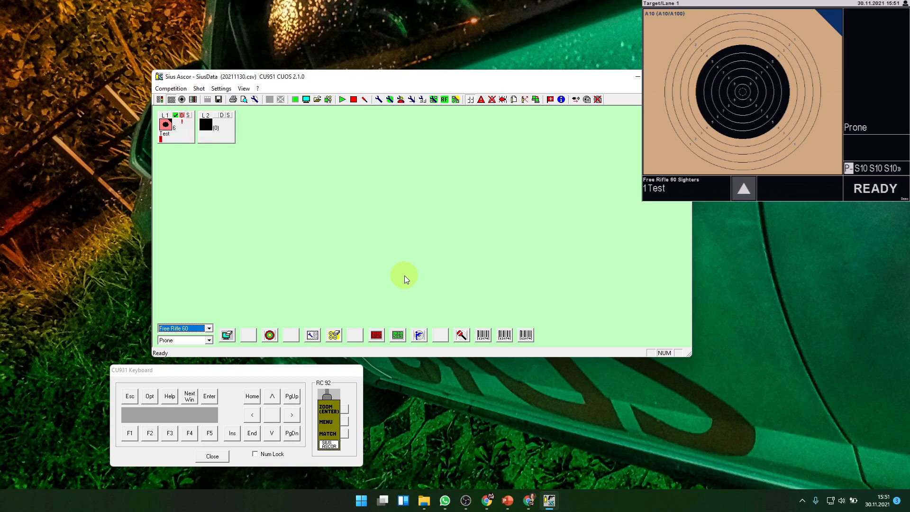
Return from the start list to the lane view and stop the monitor of lane 1.
left_click(160, 99)
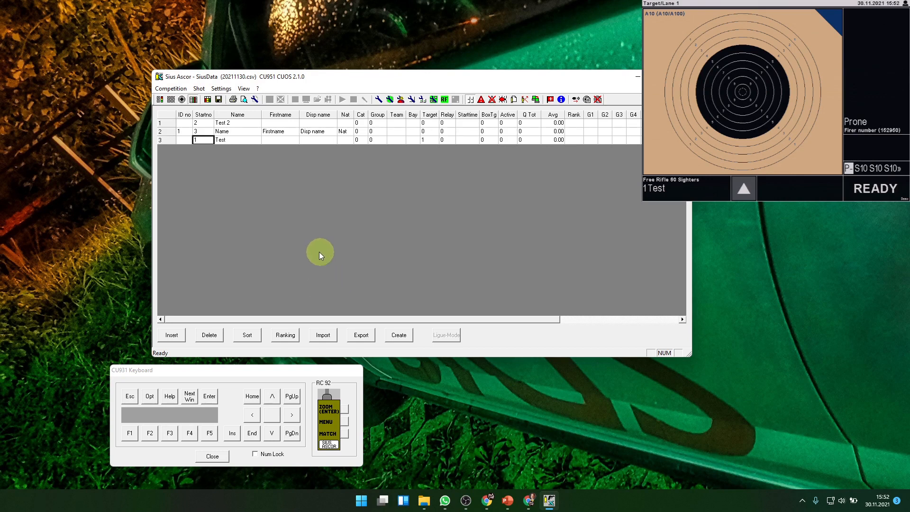
left_click(160, 99)
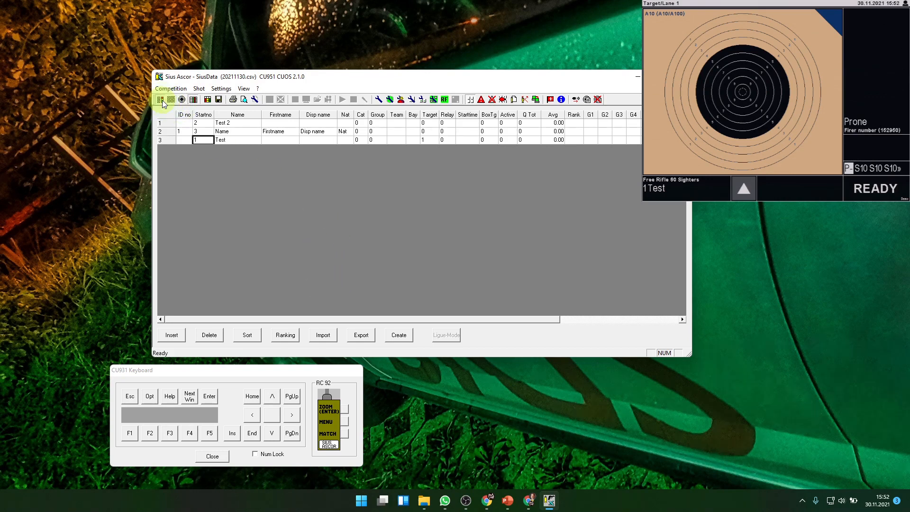
left_click(379, 142)
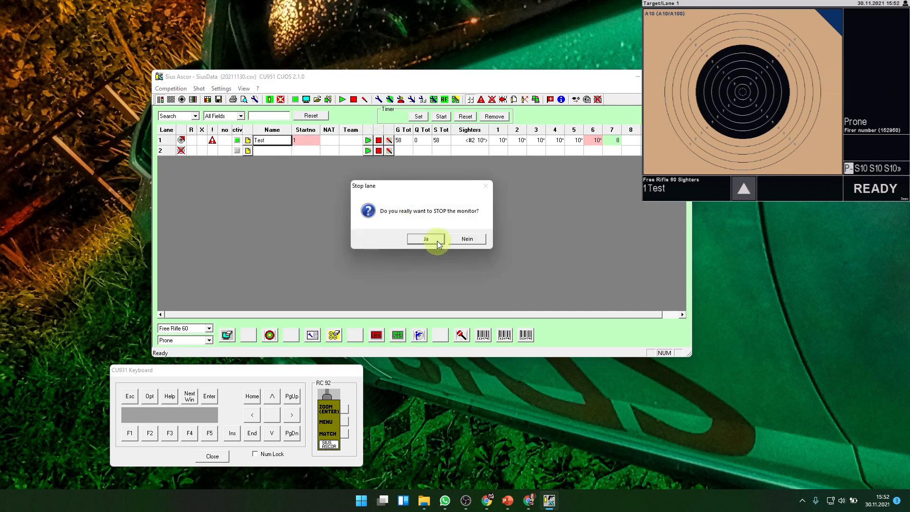
left_click(437, 240)
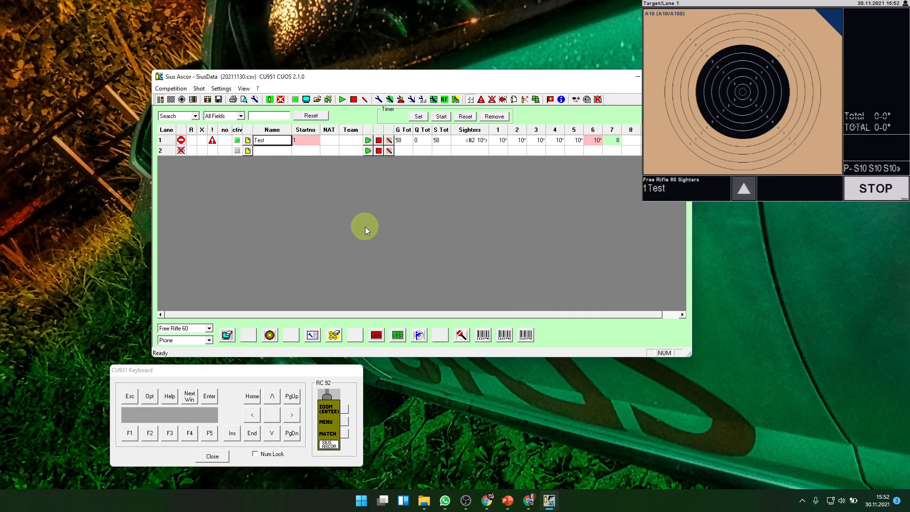
Start lane 1 with its name, start number, nation and exercise properties, and fire a demo shot.
left_click(368, 141)
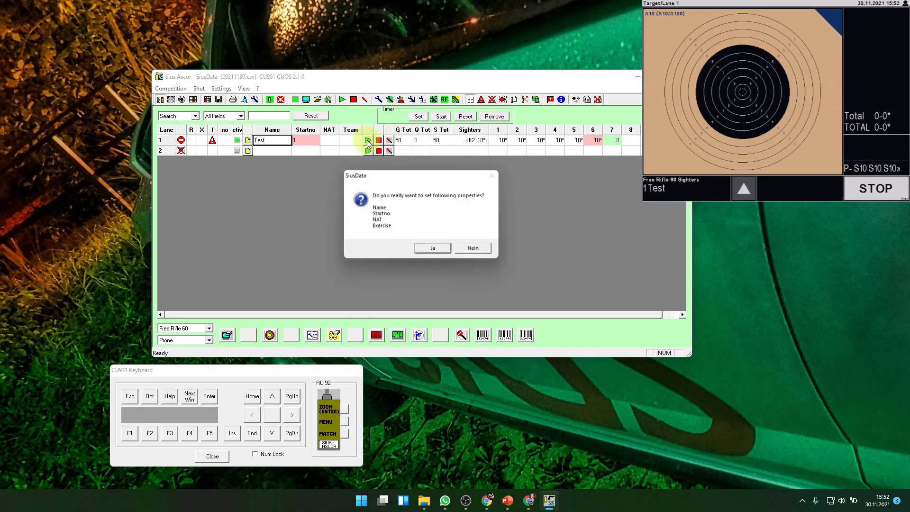
left_click(423, 253)
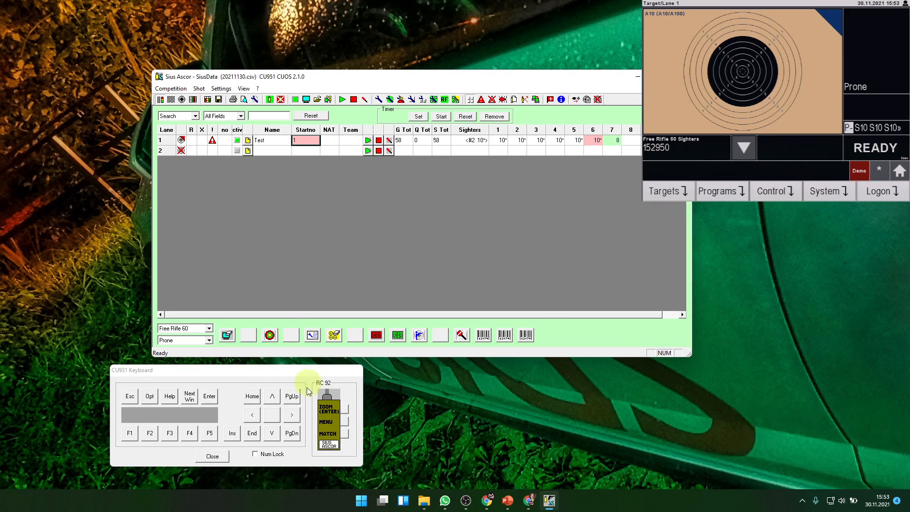
left_click(237, 432)
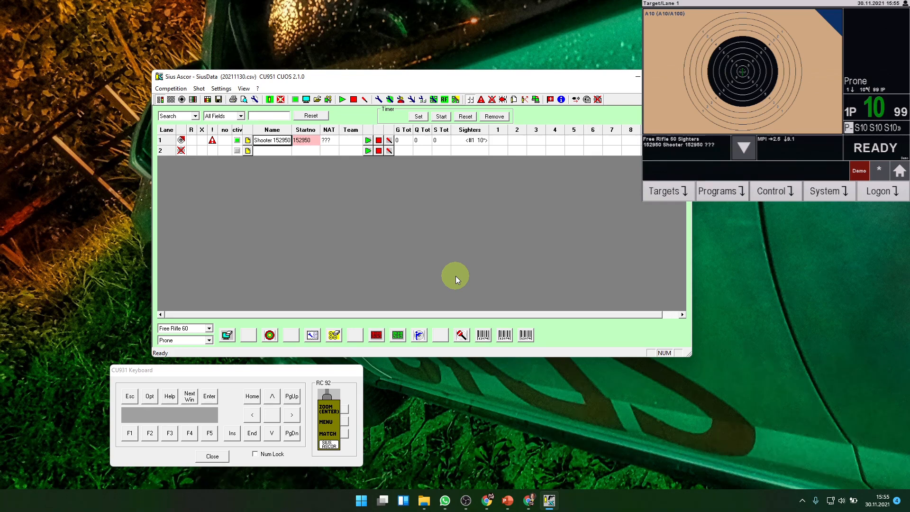
Import Functions2_Empty.ini from the SiusData folder into the function key settings.
left_click(410, 101)
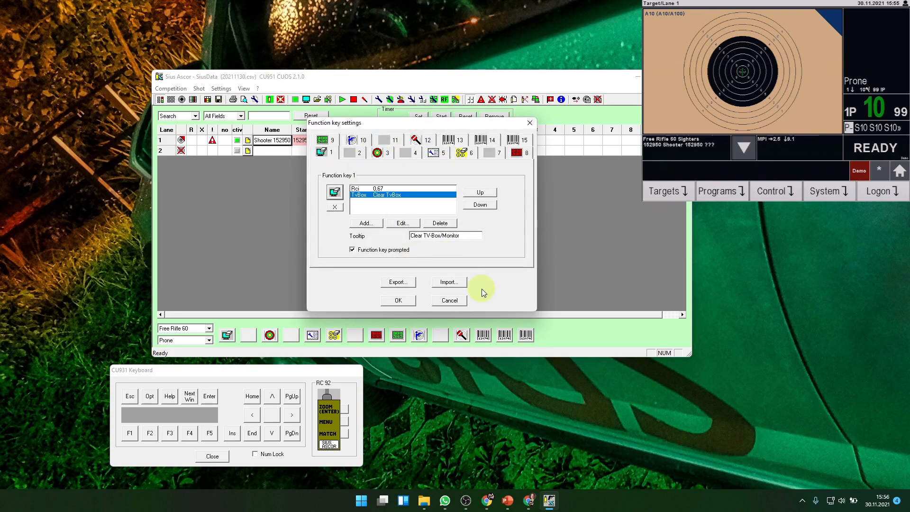
left_click(452, 283)
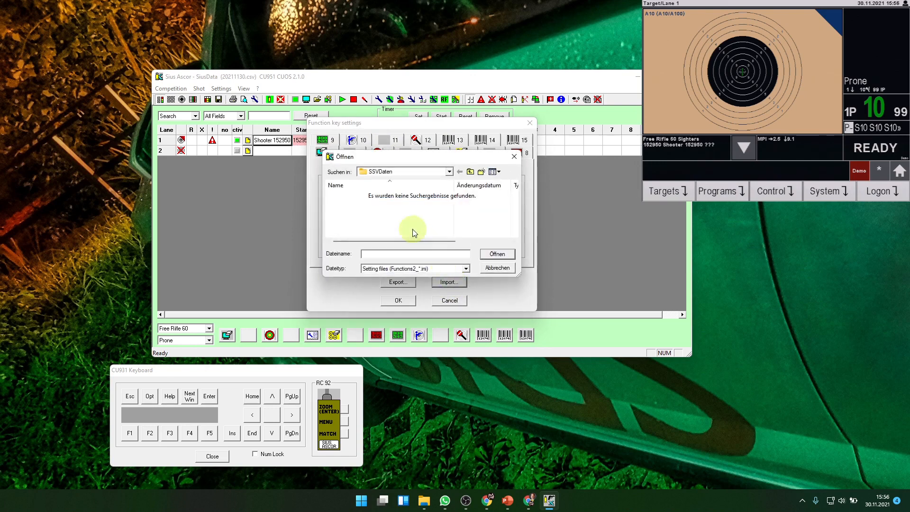
left_click(470, 171)
scroll(421, 231, "down", 5)
scroll(425, 232, "up", 1)
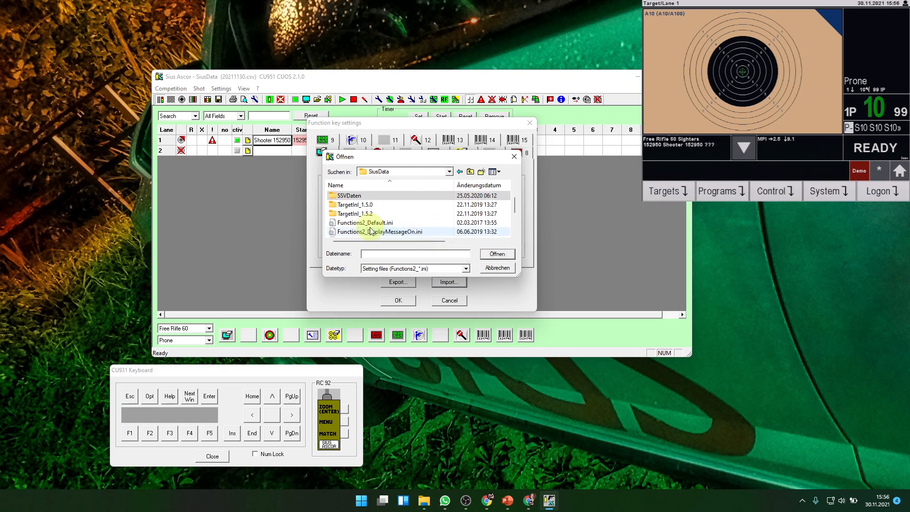
scroll(431, 216, "down", 1)
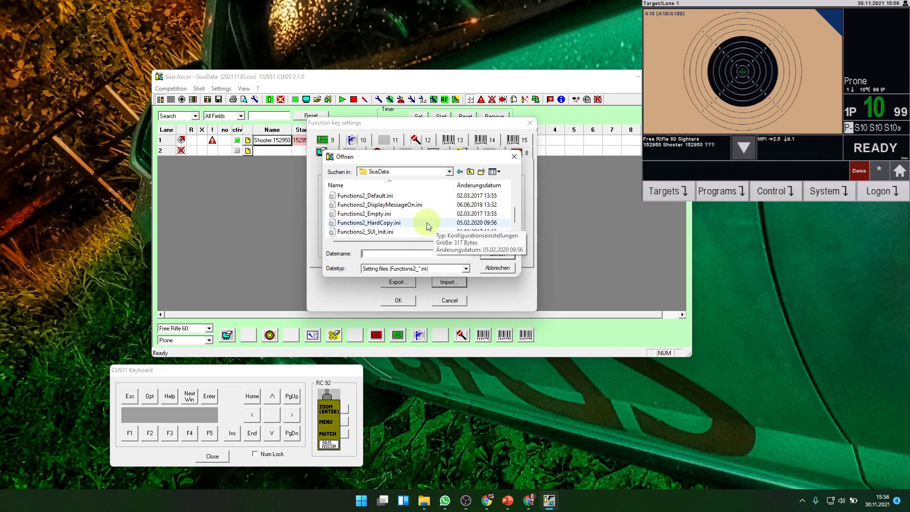
left_click(378, 215)
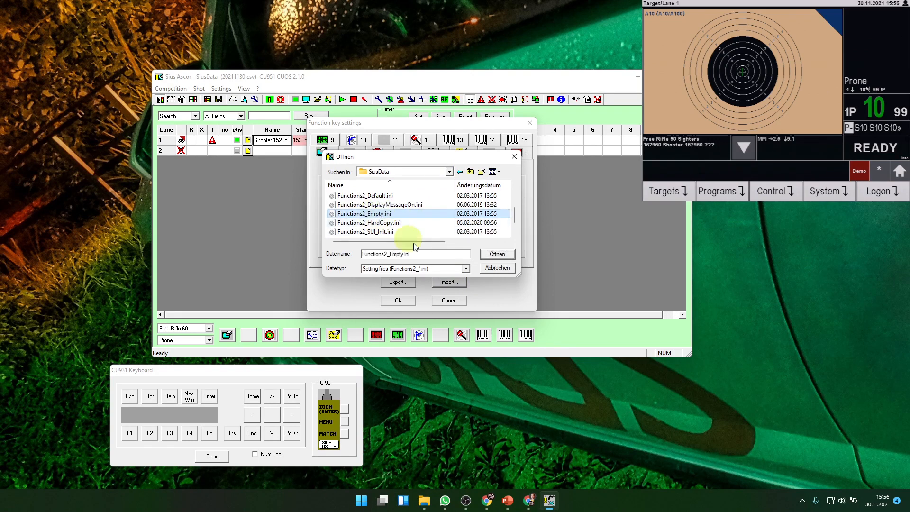
left_click(488, 255)
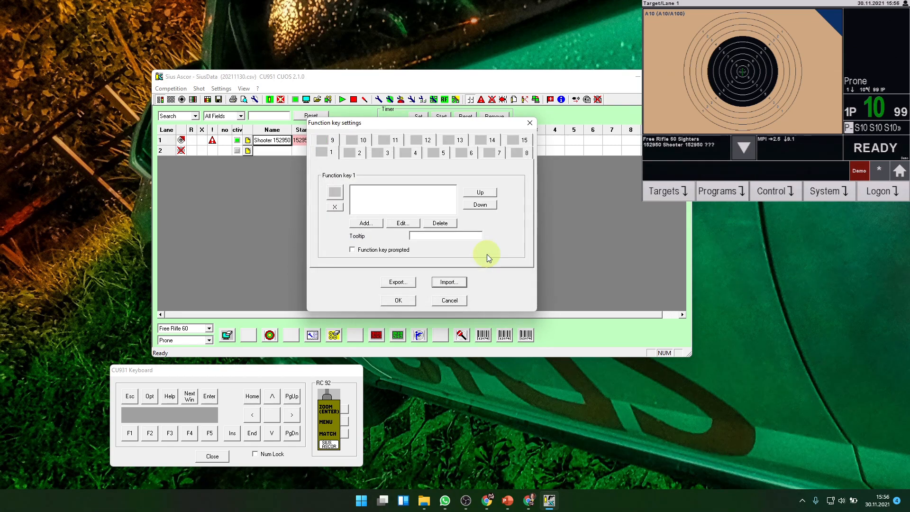
Assign an icon with a red symbol to function key 1.
left_click(335, 193)
left_click(377, 255)
left_click(395, 277)
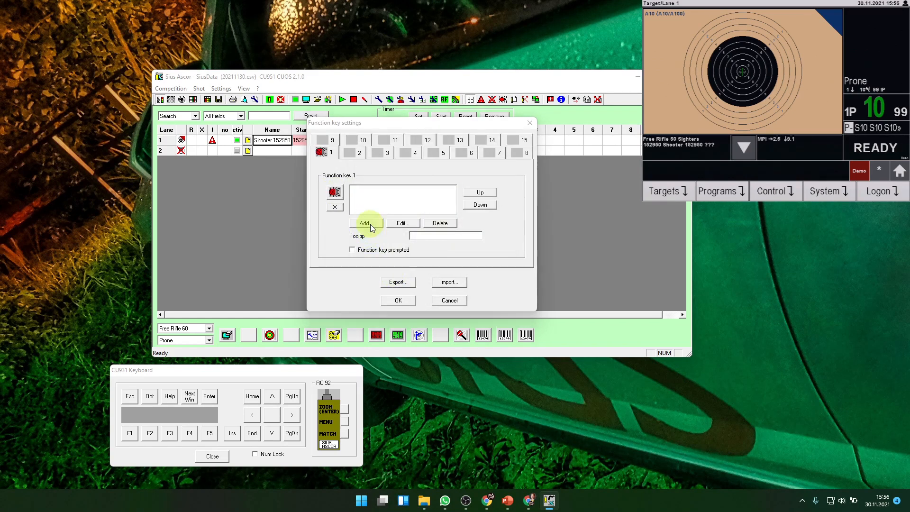
Add the FREE_RIFLE_60 barcode from the M300 ISSF programs to function key 1.
left_click(371, 227)
left_click(343, 201)
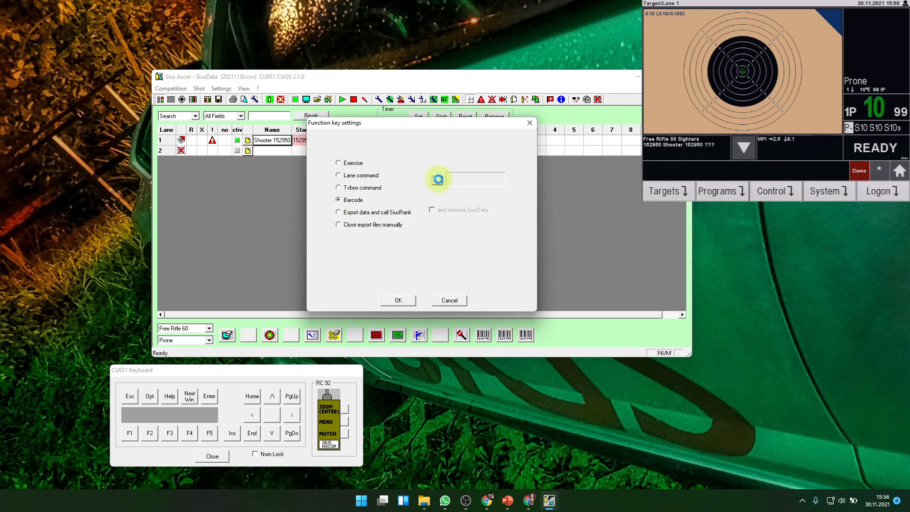
left_click(435, 180)
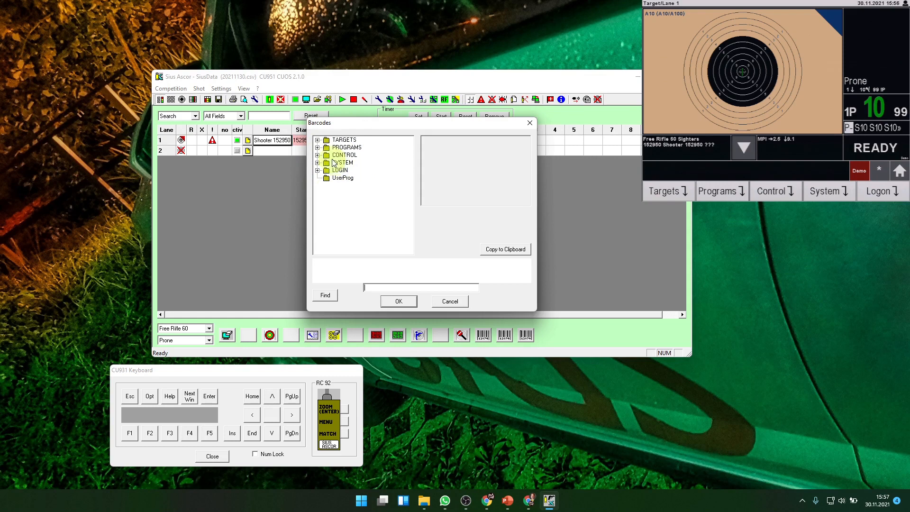
left_click(328, 140)
left_click(317, 148)
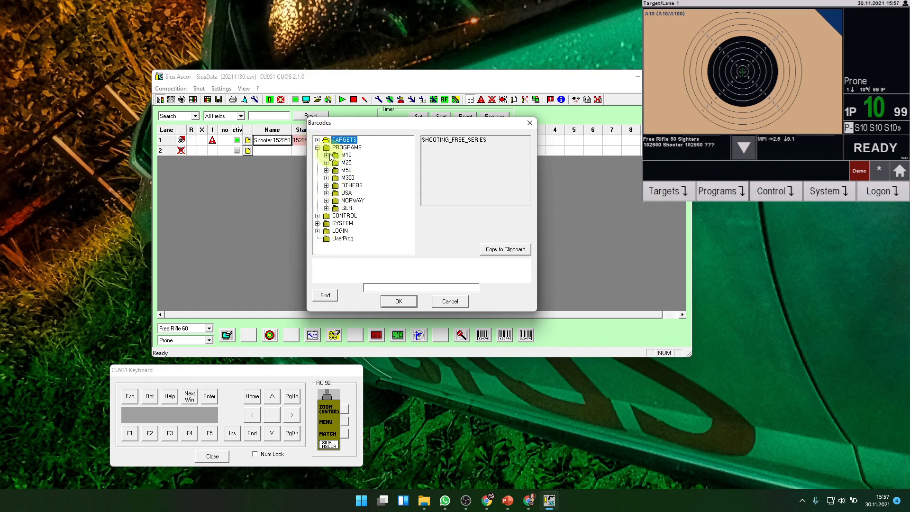
left_click(326, 177)
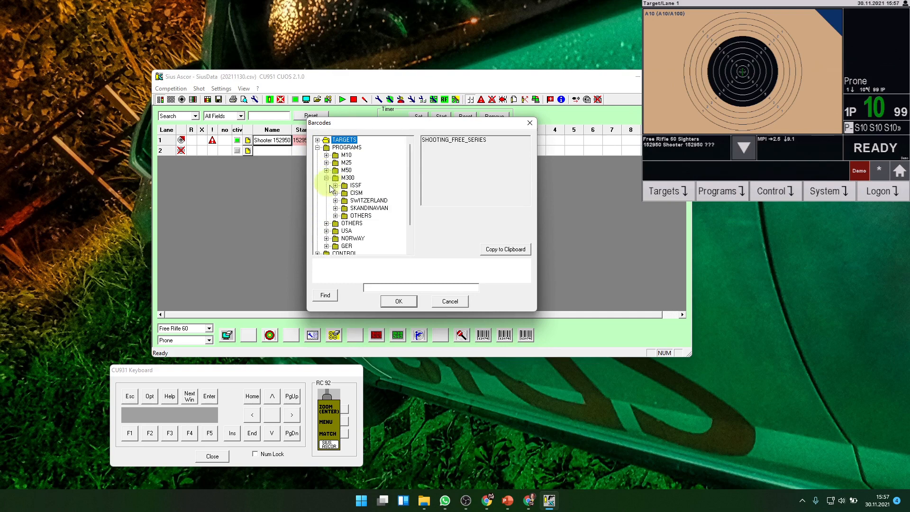
left_click(335, 186)
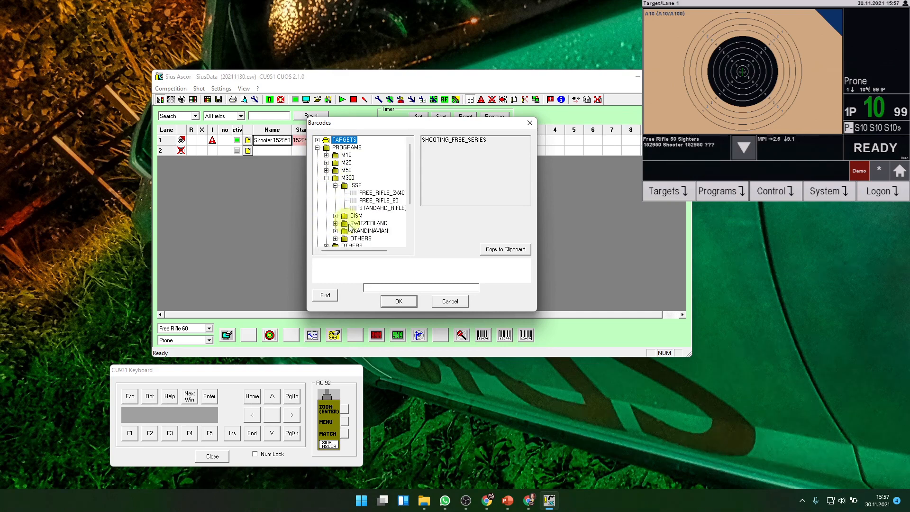
left_click(367, 201)
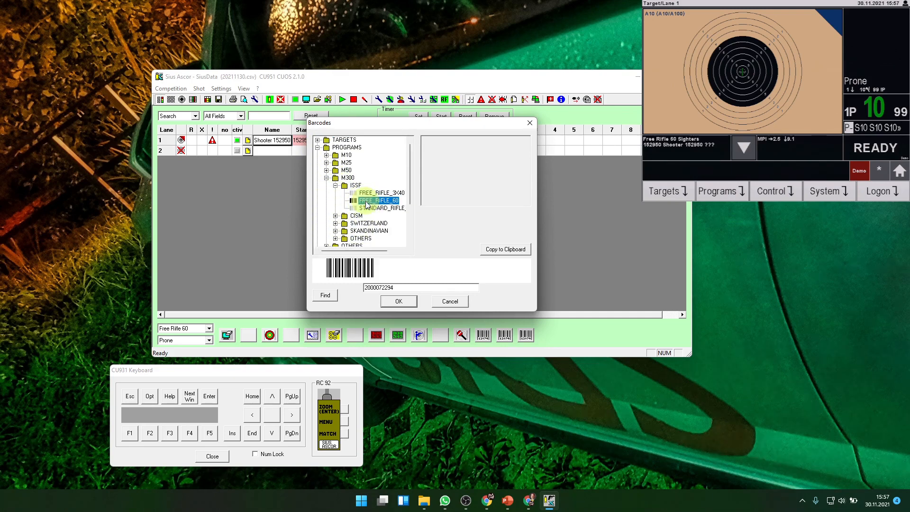
left_click(399, 302)
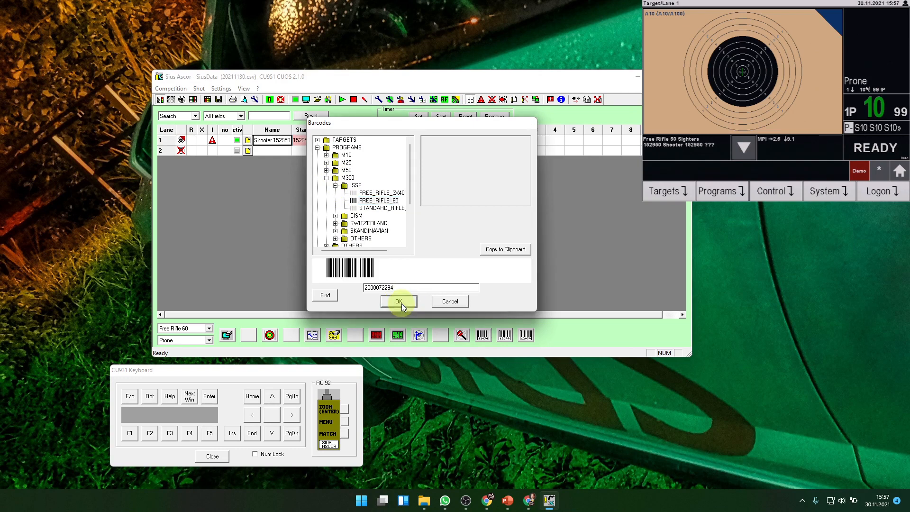
left_click(398, 301)
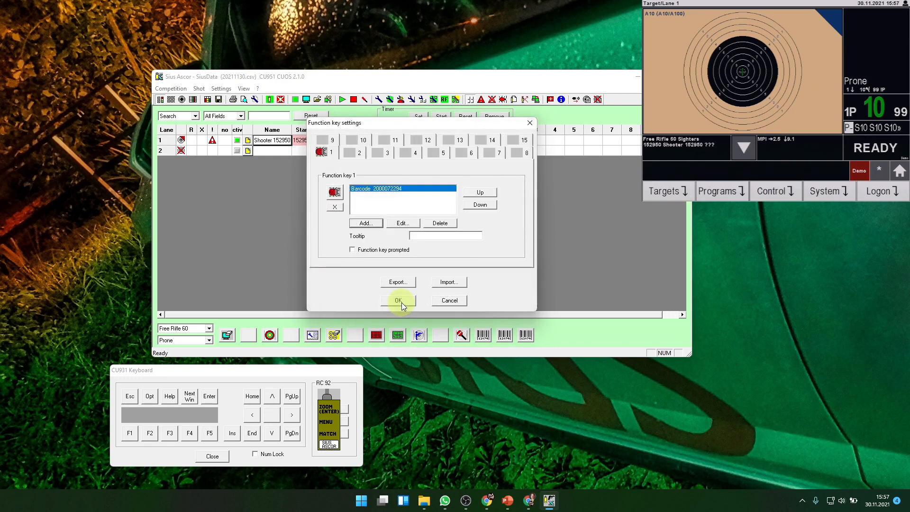
Save the function key settings and run function key 1 on the lane.
left_click(402, 301)
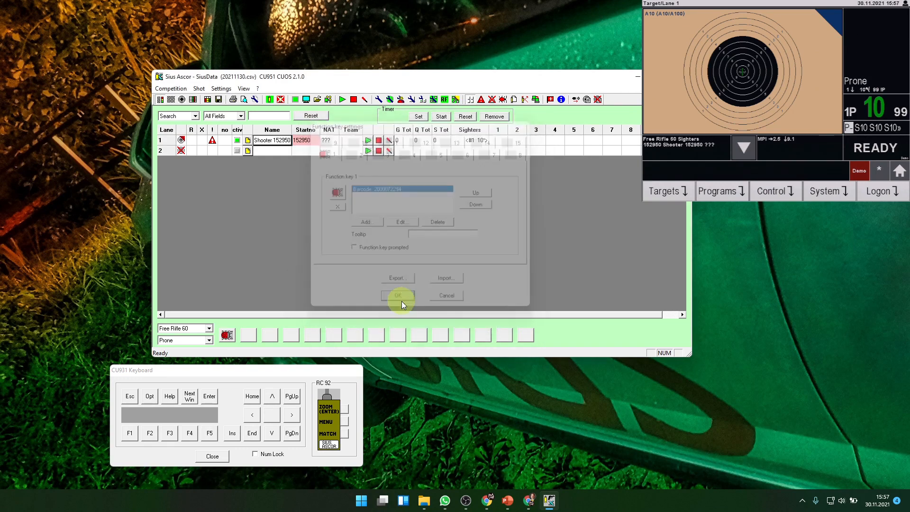
left_click(228, 335)
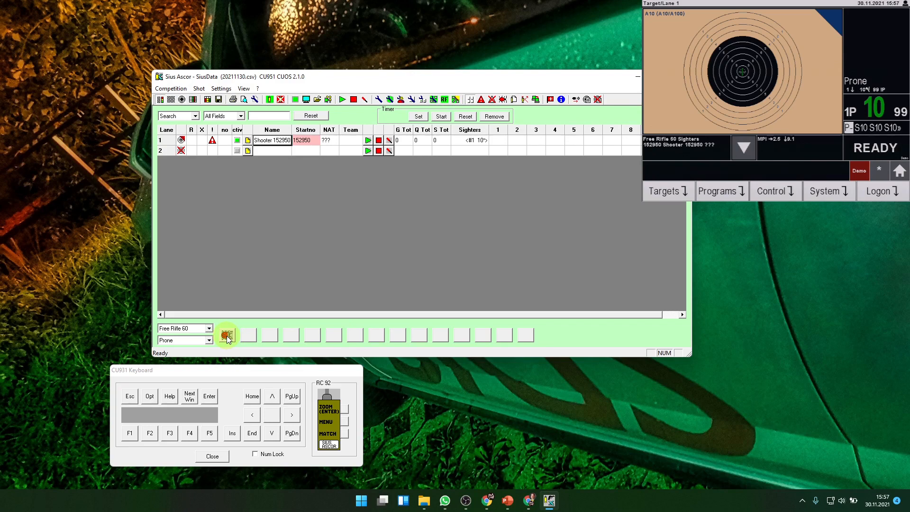
left_click(227, 335)
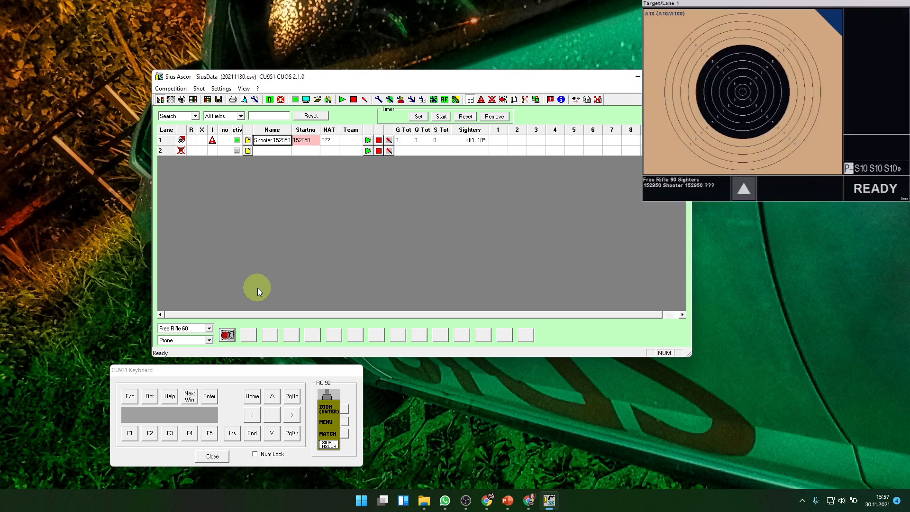
Reopen the function key settings and add the CONTROL barcode ZOOM to function key 1.
left_click(411, 101)
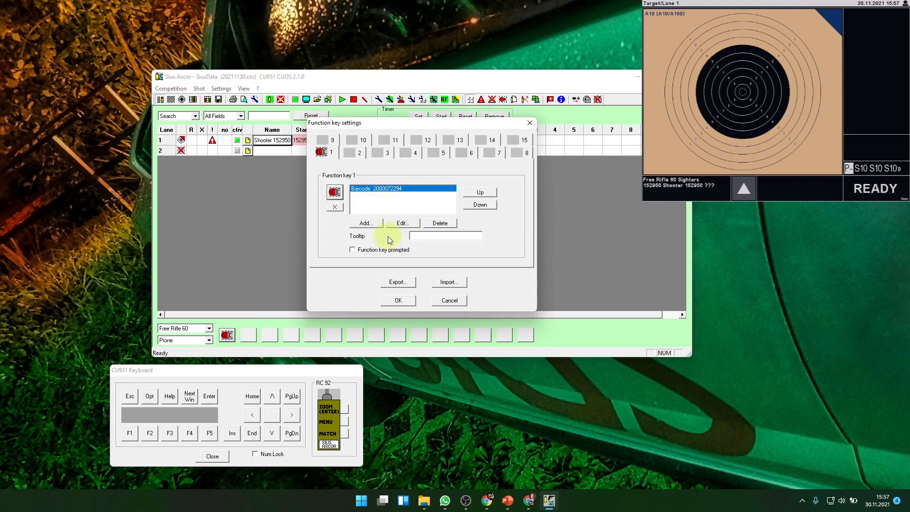
left_click(365, 224)
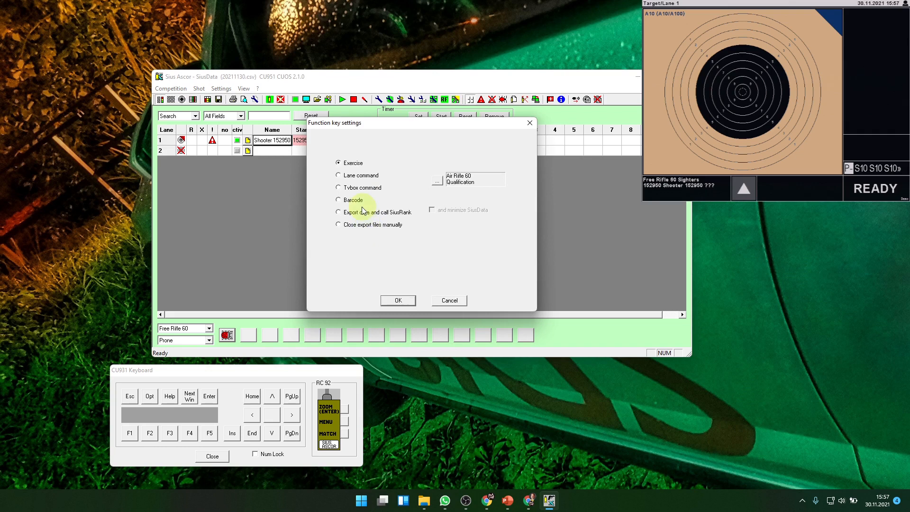
left_click(351, 202)
left_click(436, 180)
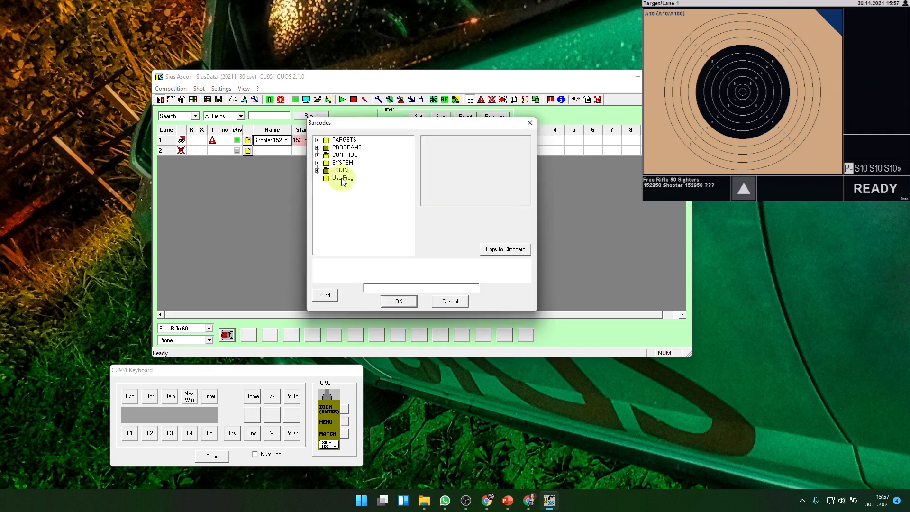
left_click(317, 155)
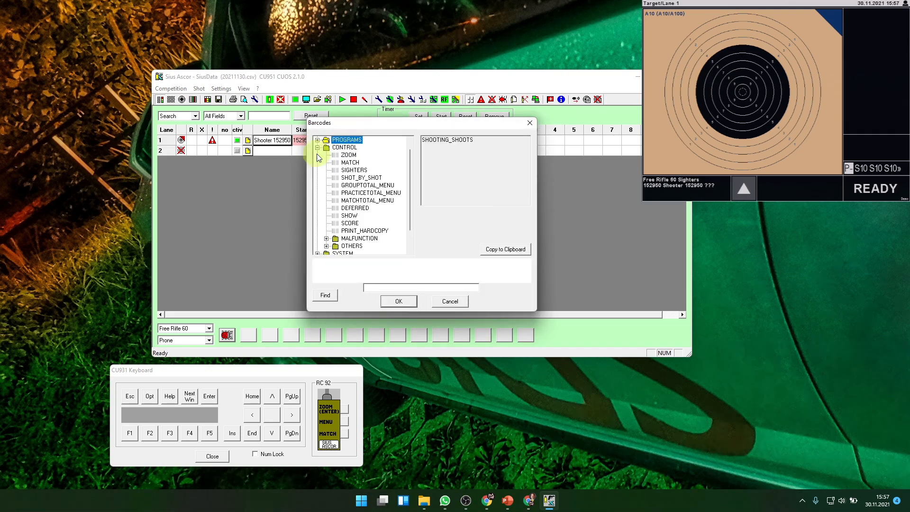
left_click(348, 155)
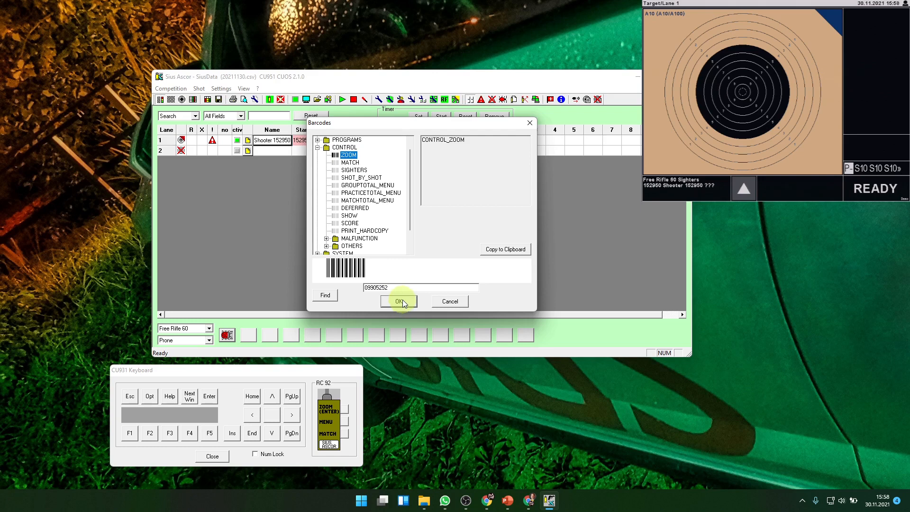
left_click_drag(388, 287, 379, 288)
left_click(398, 301)
left_click(398, 300)
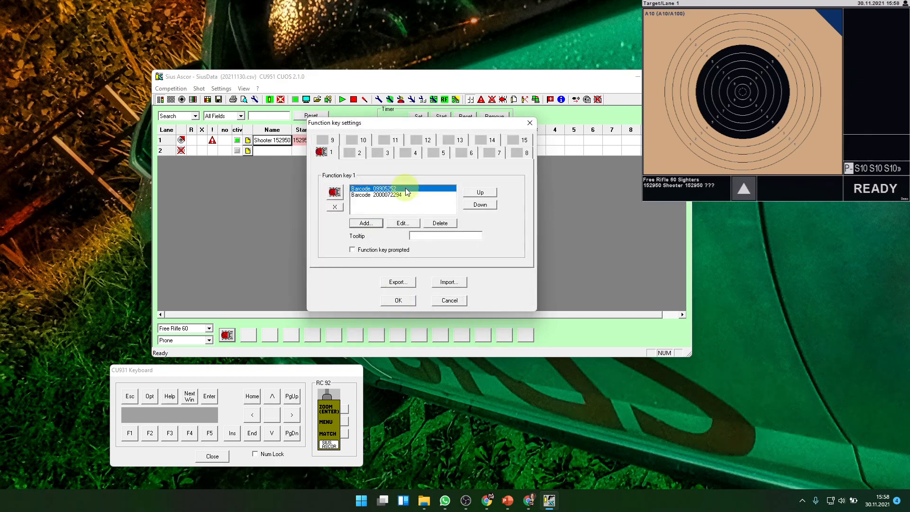
Move the ZOOM barcode below the Free Rifle 60 barcode in the function key 1 list.
left_click(386, 205)
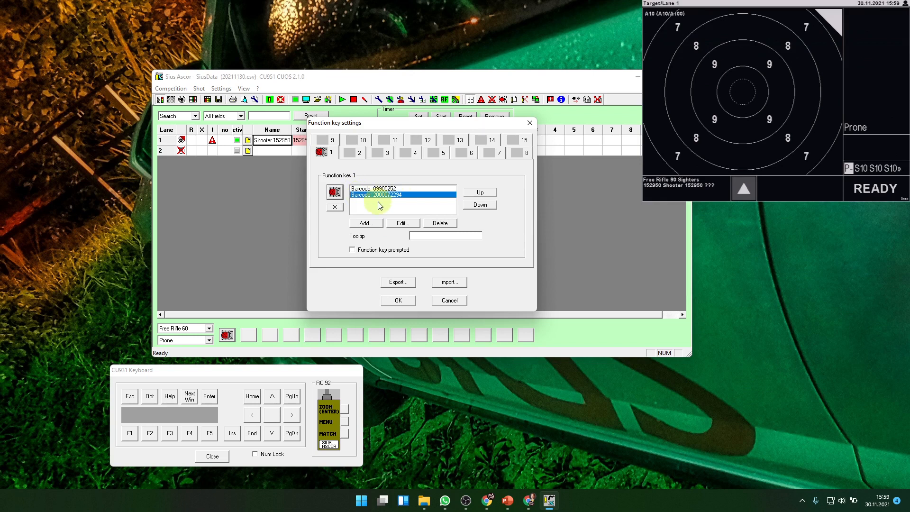
left_click(402, 188)
left_click(471, 205)
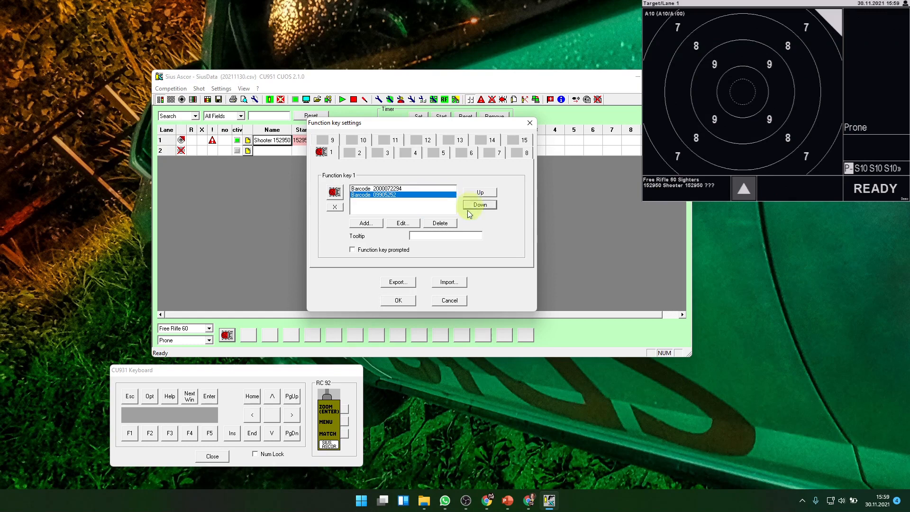
Add the CONTROL barcode MATCH to function key 1 and save the function key settings.
left_click(373, 223)
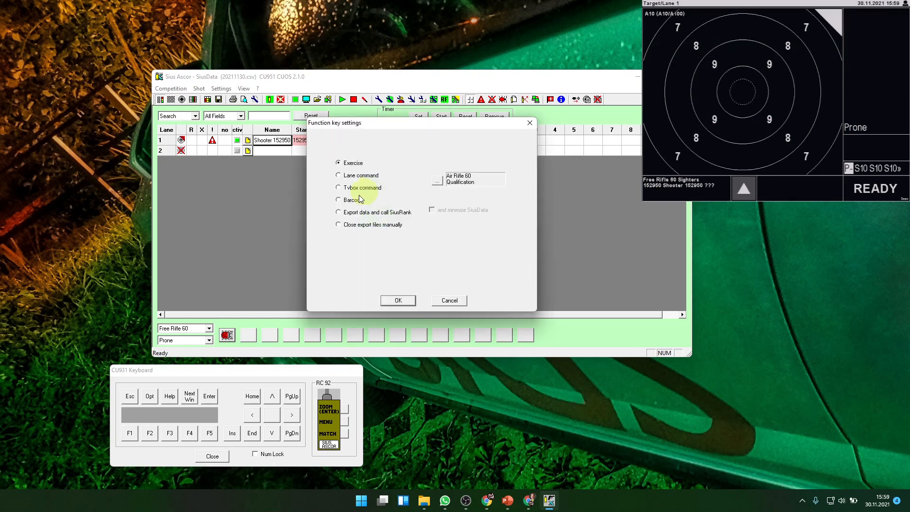
left_click(338, 200)
left_click(436, 181)
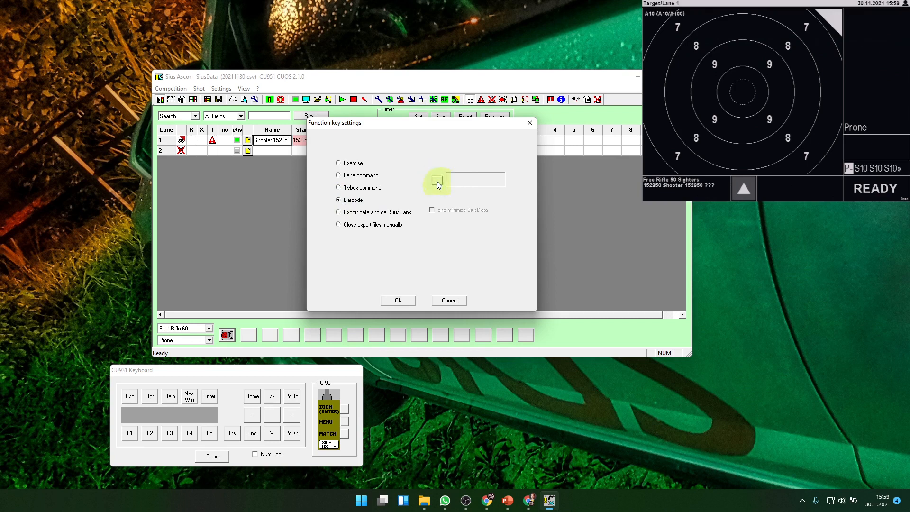
left_click(317, 155)
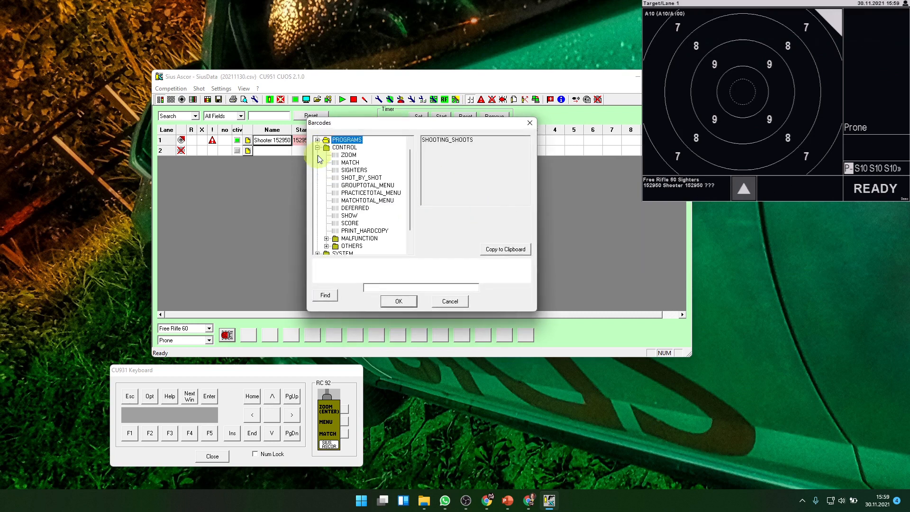
left_click(347, 154)
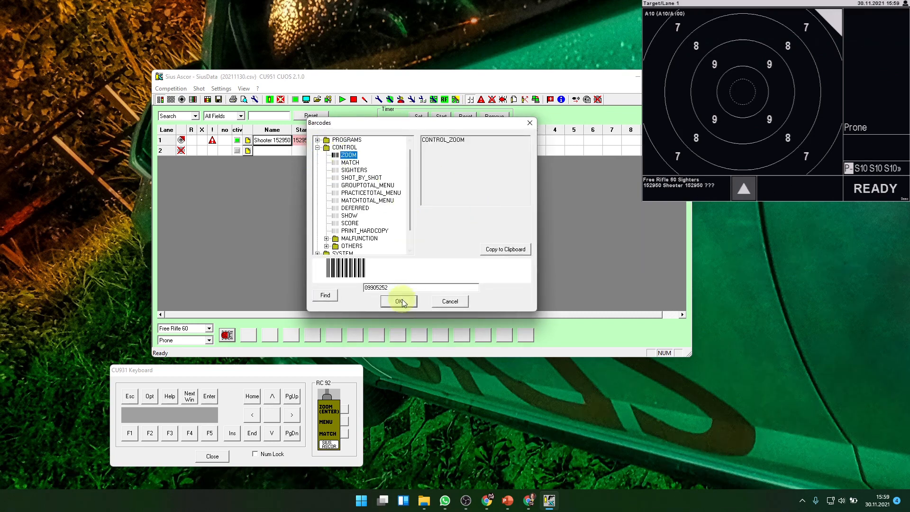
left_click(349, 163)
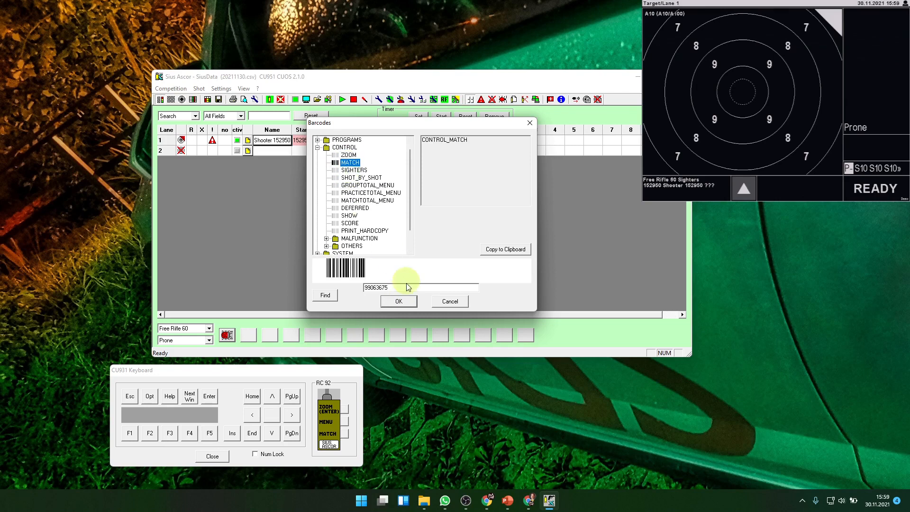
left_click(403, 302)
left_click(406, 300)
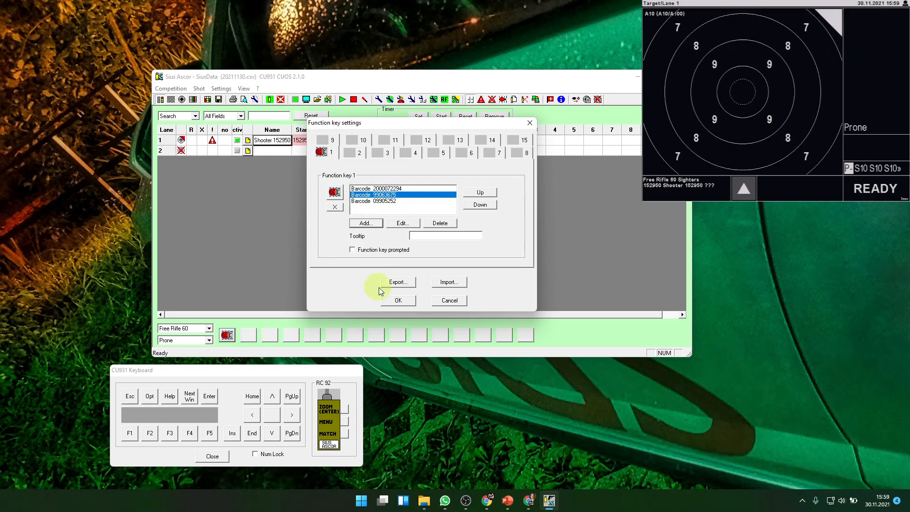
left_click(395, 300)
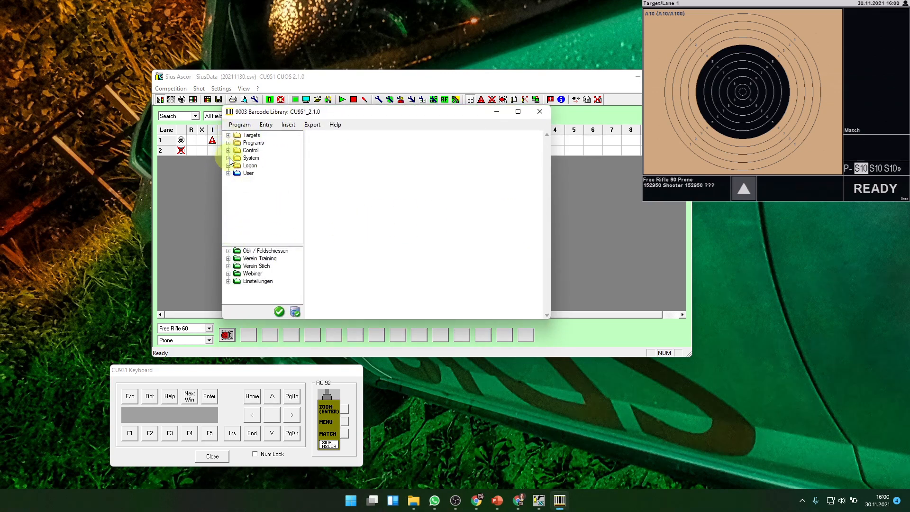
In the Barcode Library, insert a new customer barcode with mode 300m in the User directory.
left_click(228, 173)
left_click(243, 174)
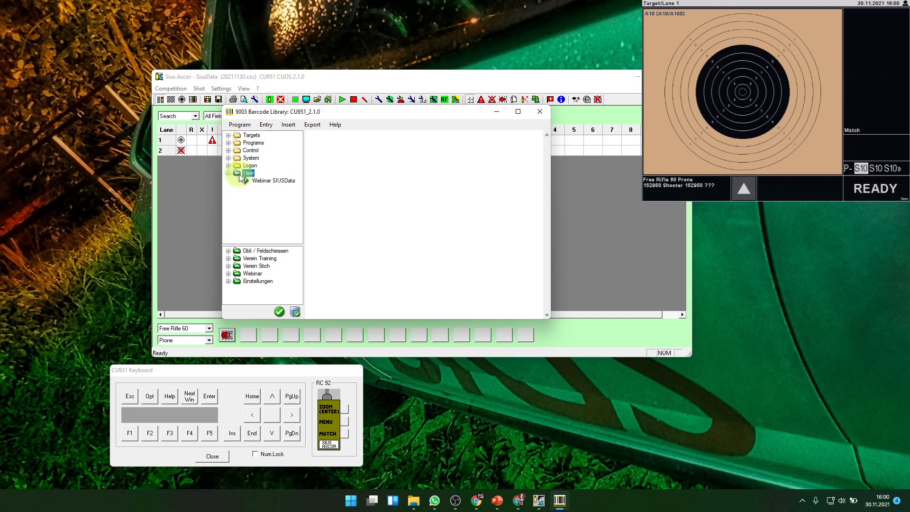
left_click(287, 125)
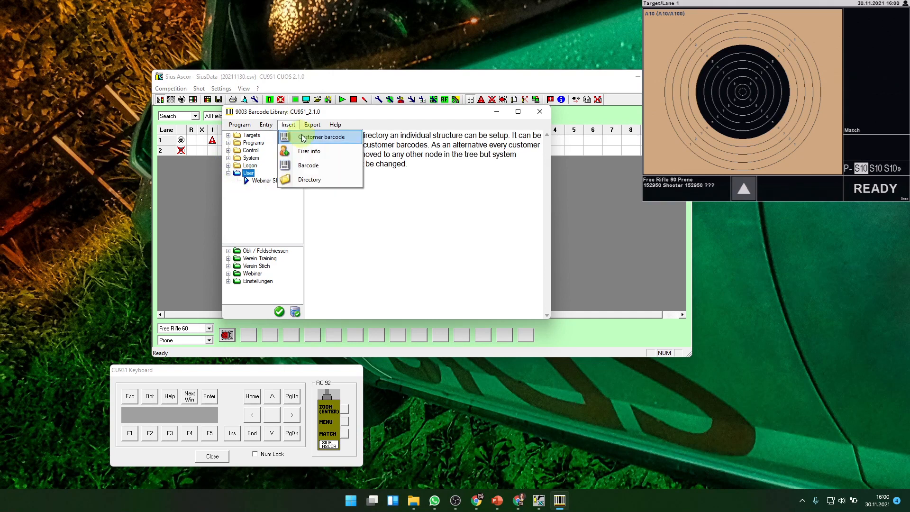
left_click(306, 138)
left_click(480, 141)
left_click(479, 140)
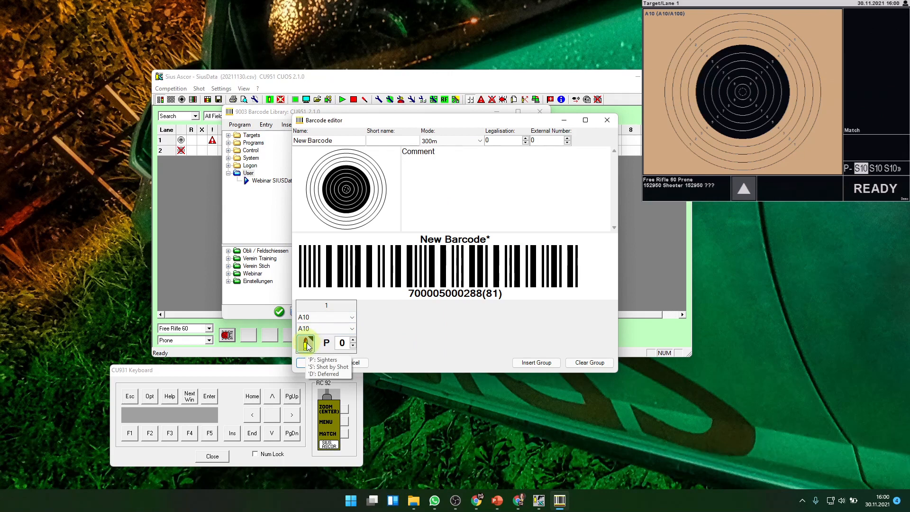
Add three shot-by-shot groups of 10 shots on target A10 after the barcode's sighters group.
left_click(342, 343)
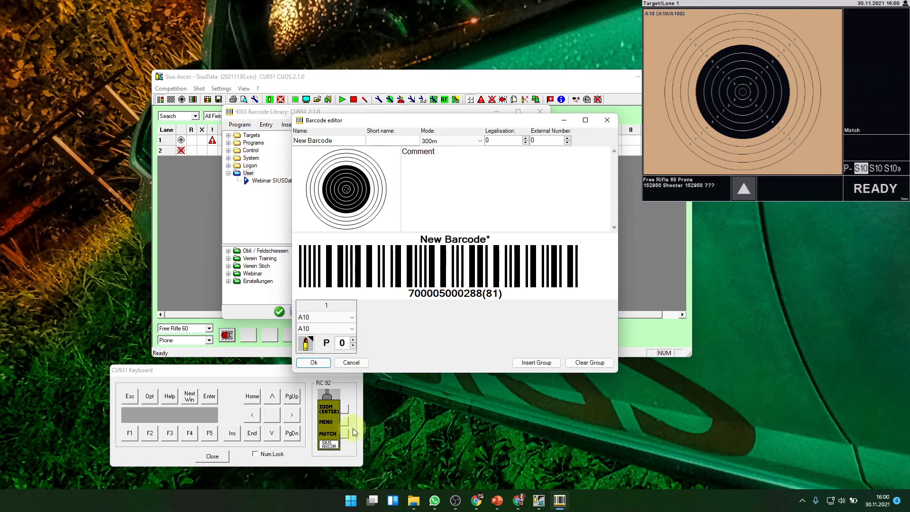
left_click(537, 362)
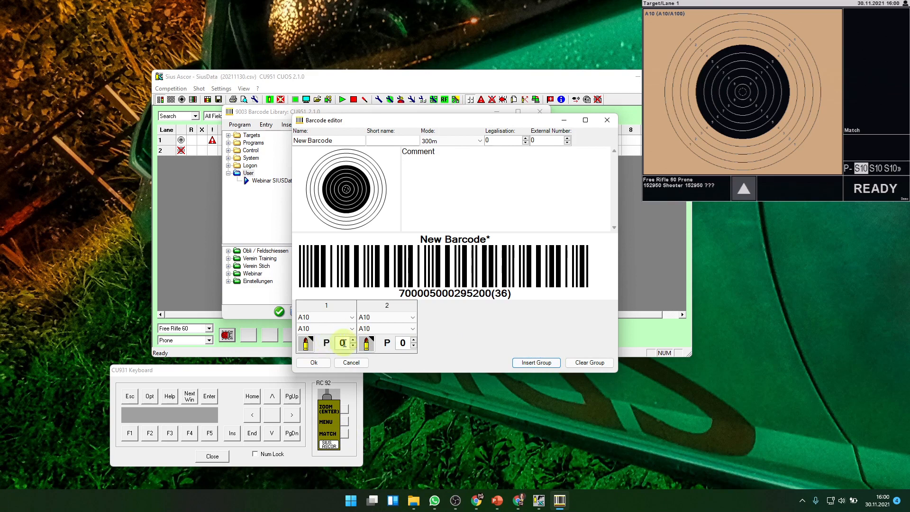
left_click(366, 342)
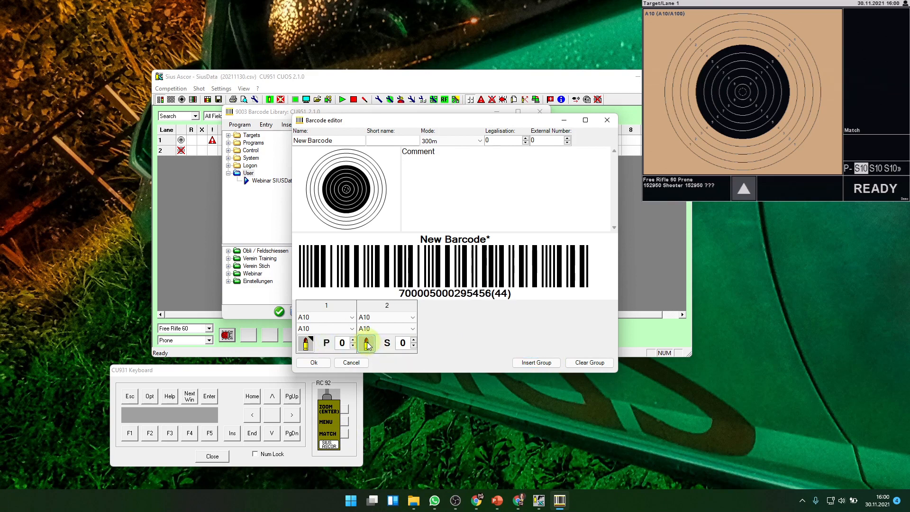
left_click(413, 340)
left_click(414, 339)
left_click(413, 339)
left_click(414, 340)
left_click(413, 339)
left_click(414, 340)
left_click(413, 339)
left_click(414, 340)
left_click(414, 339)
left_click(414, 340)
left_click(528, 364)
left_click(528, 360)
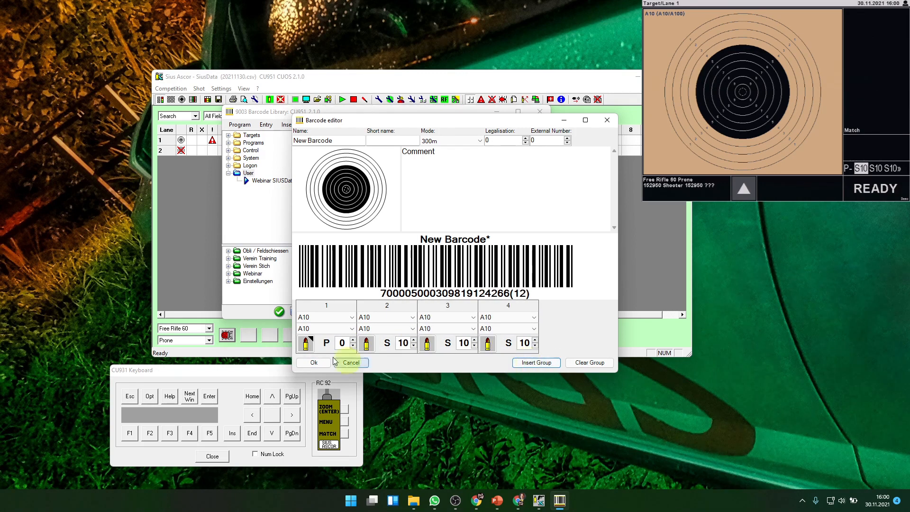
Name the new customer barcode Test.
left_click_drag(327, 140, 291, 140)
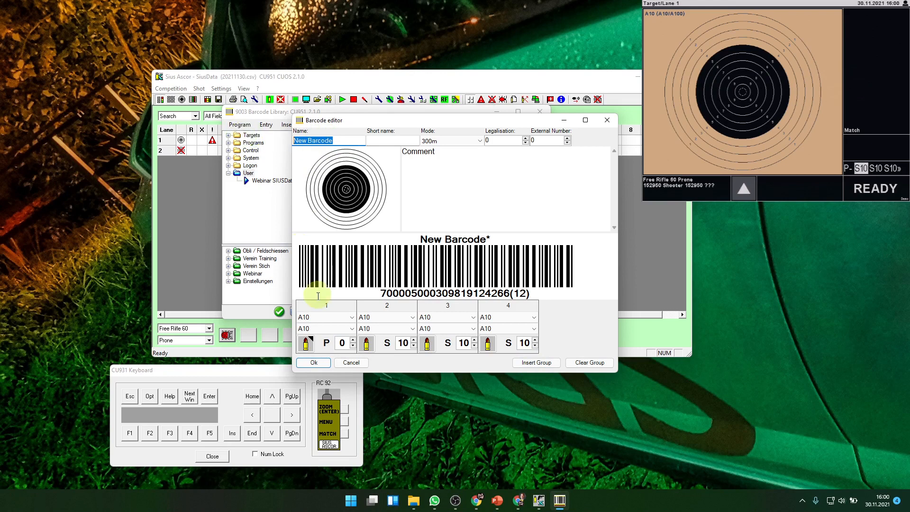
type("Test")
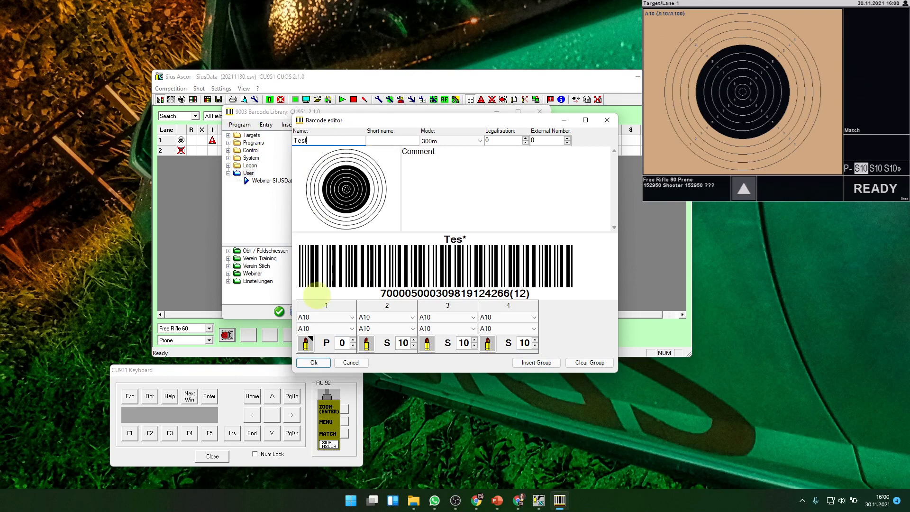
Complete the new barcode's name as Test Webinar and update SiusData with it, replacing the existing CustomerBarcodes.txt.
type(" Webinar")
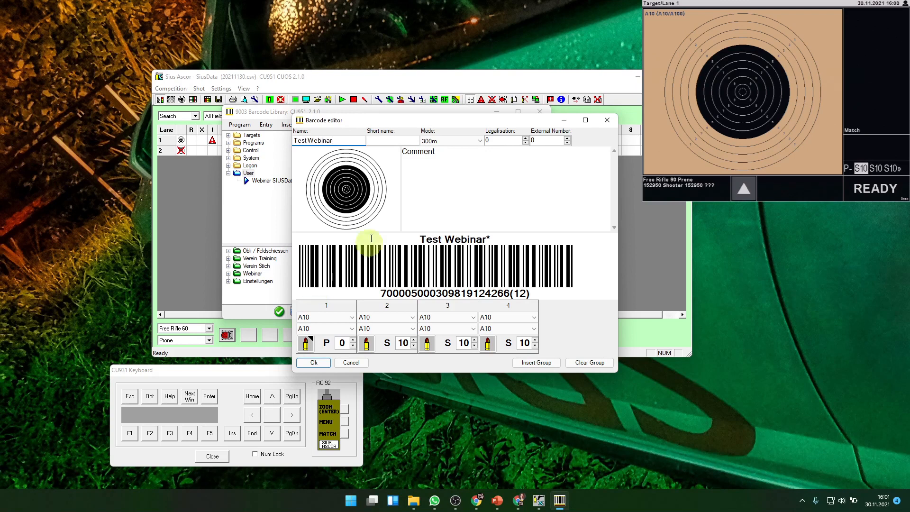
left_click(323, 363)
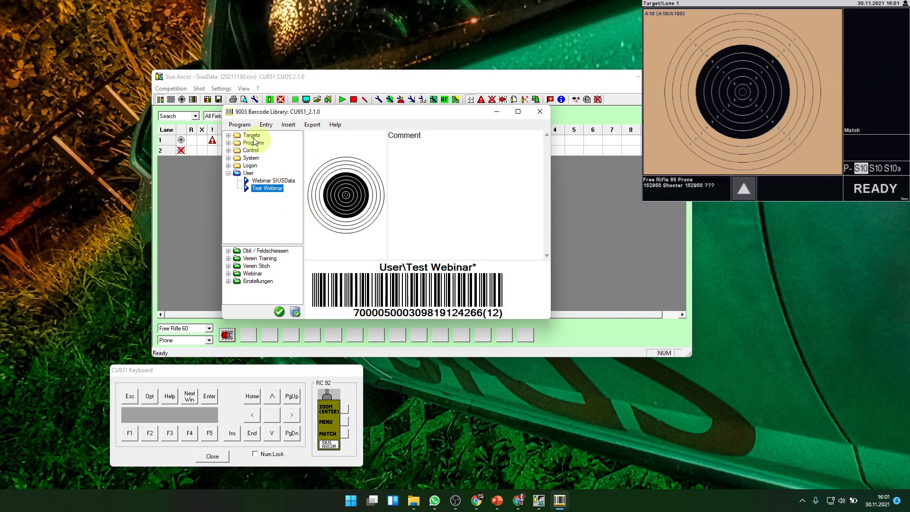
left_click(241, 127)
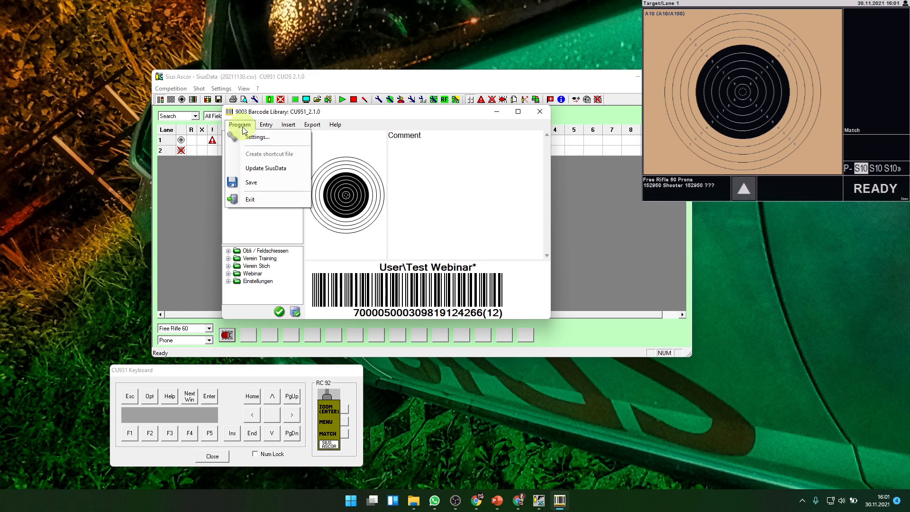
left_click(264, 169)
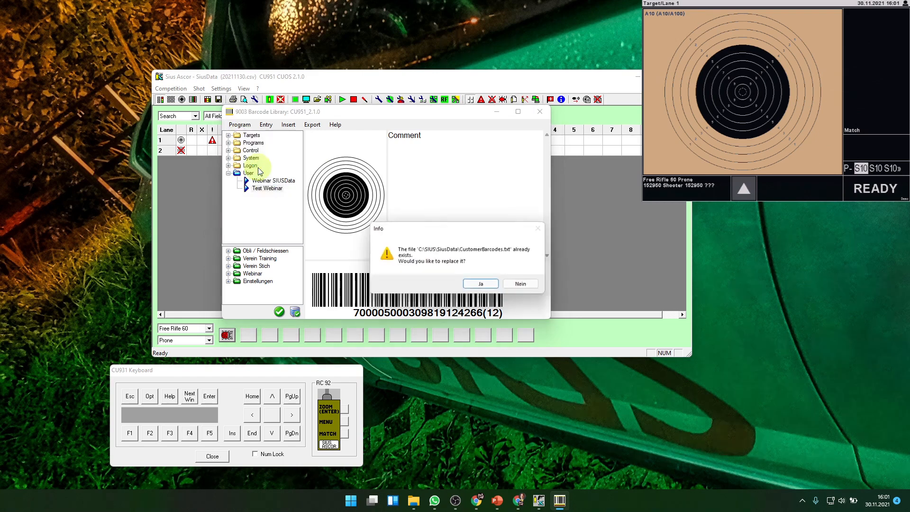
left_click(482, 285)
Move the Barcode Library aside and reopen the previous competition from harddisk in SiusData, reading missing data from the monitors.
left_click_drag(472, 112, 785, 171)
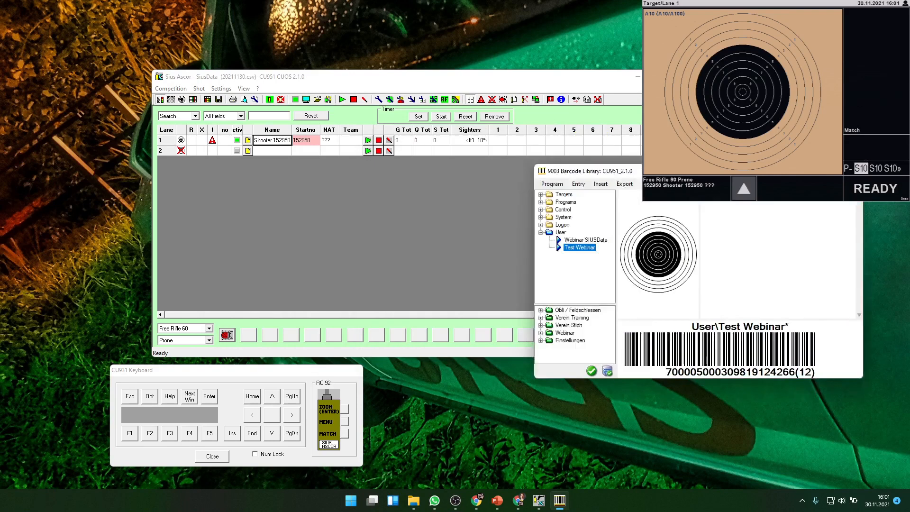
left_click(327, 231)
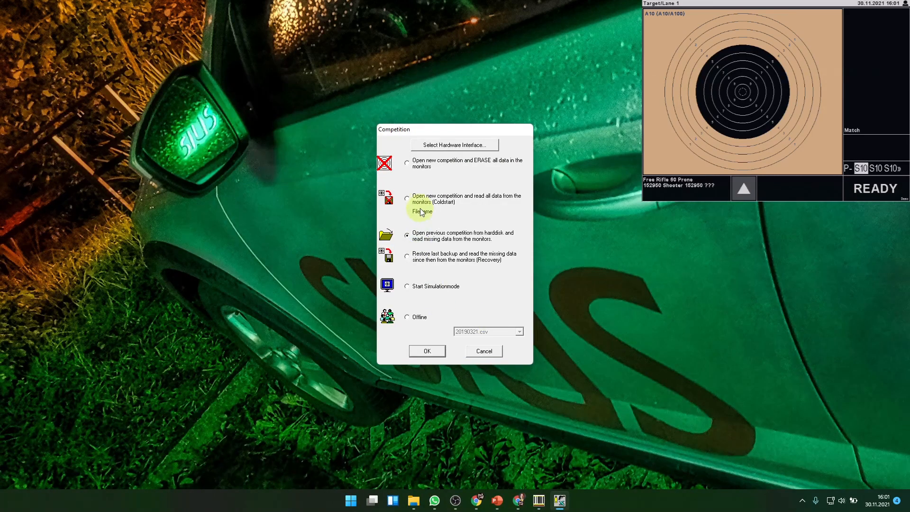
left_click(408, 199)
left_click(406, 235)
left_click(427, 352)
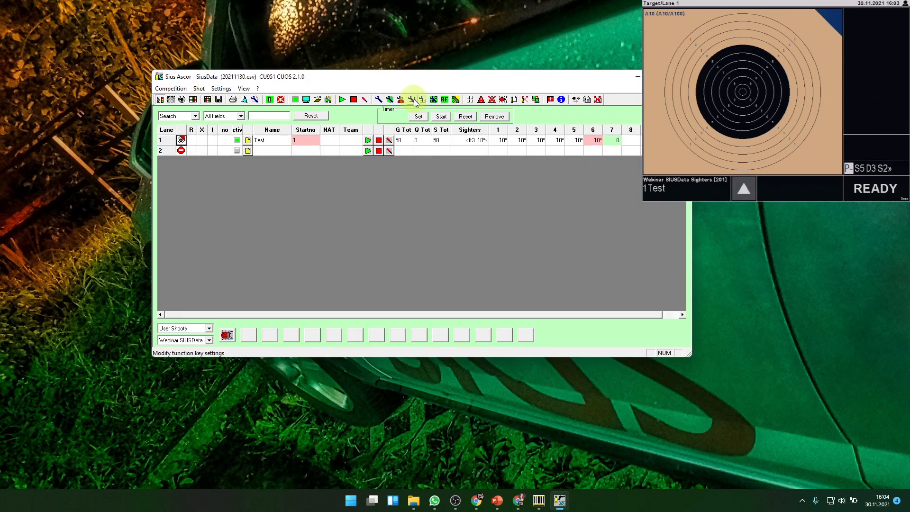
Review the toolbar customization options and the range configuration's channel wiring and grouping settings without changing them.
left_click(422, 99)
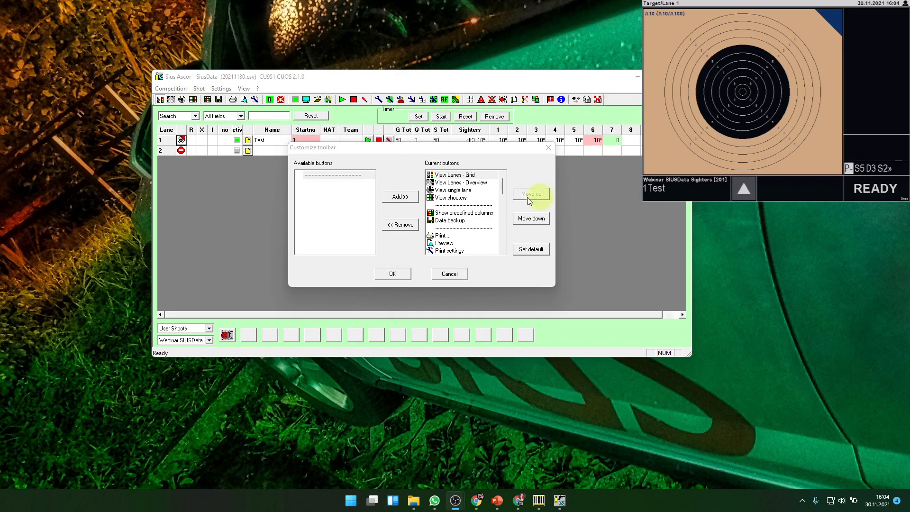
left_click(451, 274)
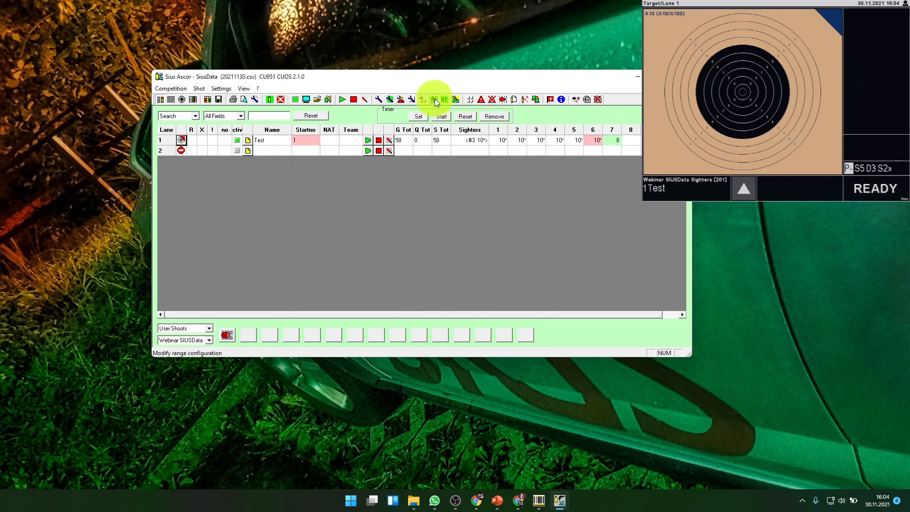
left_click(434, 99)
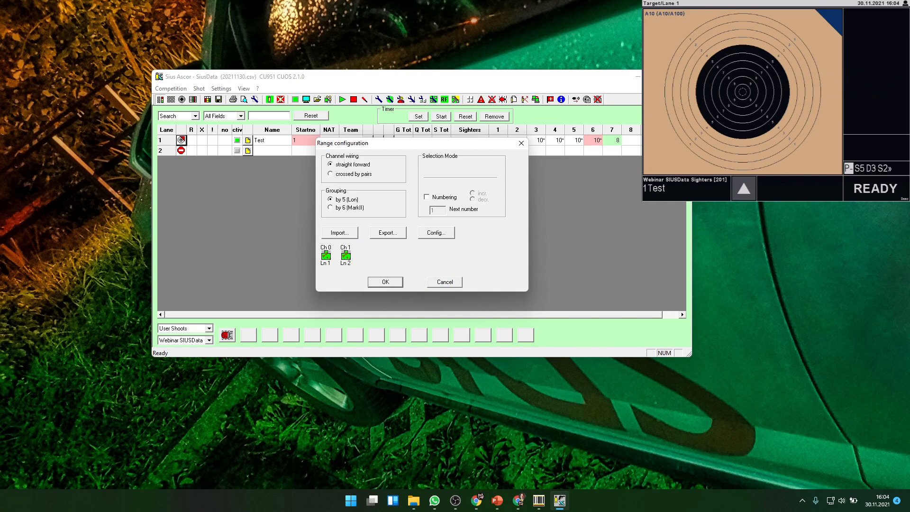
key("alt+Tab")
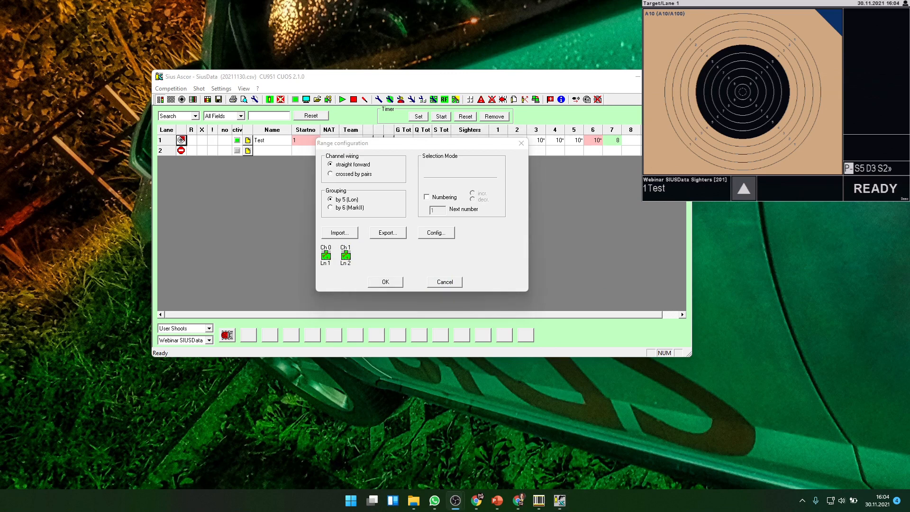
left_click(451, 281)
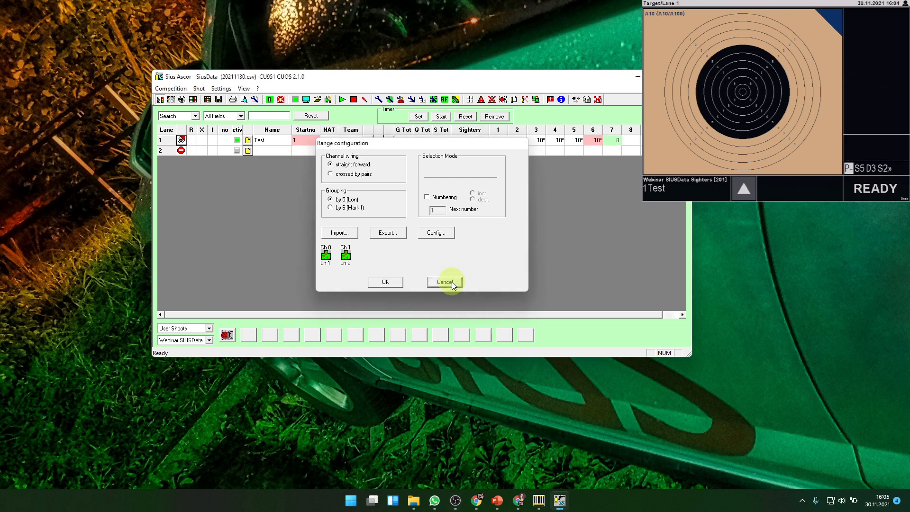
Remove the Config range button from the toolbar and save the toolbar customization.
double_click(434, 99)
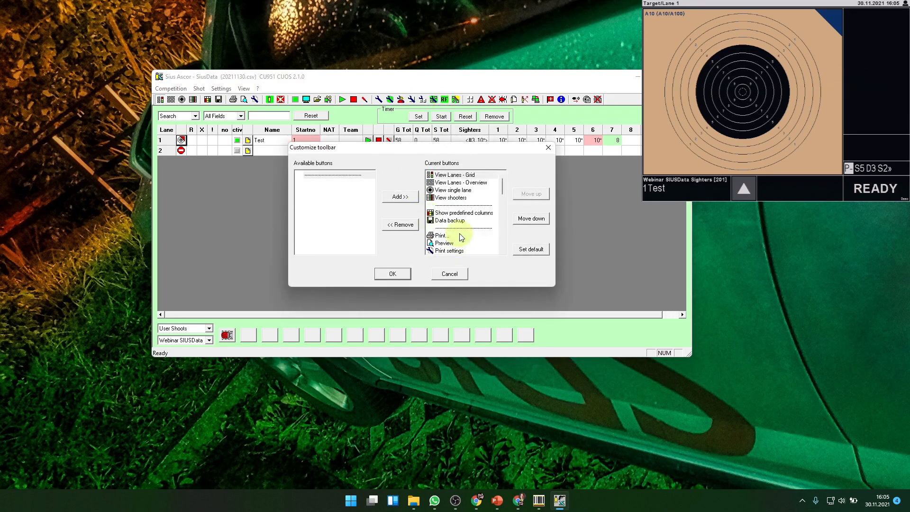
left_click_drag(505, 188, 504, 220)
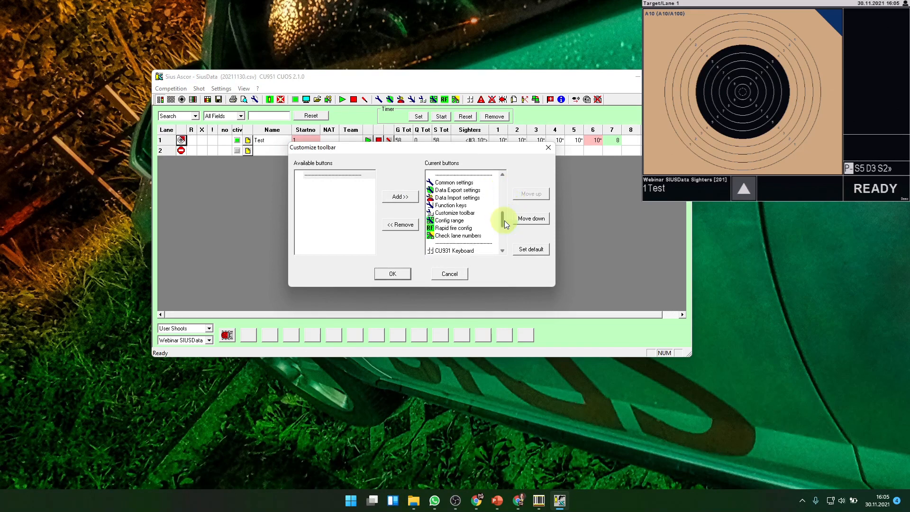
left_click(444, 221)
left_click(396, 225)
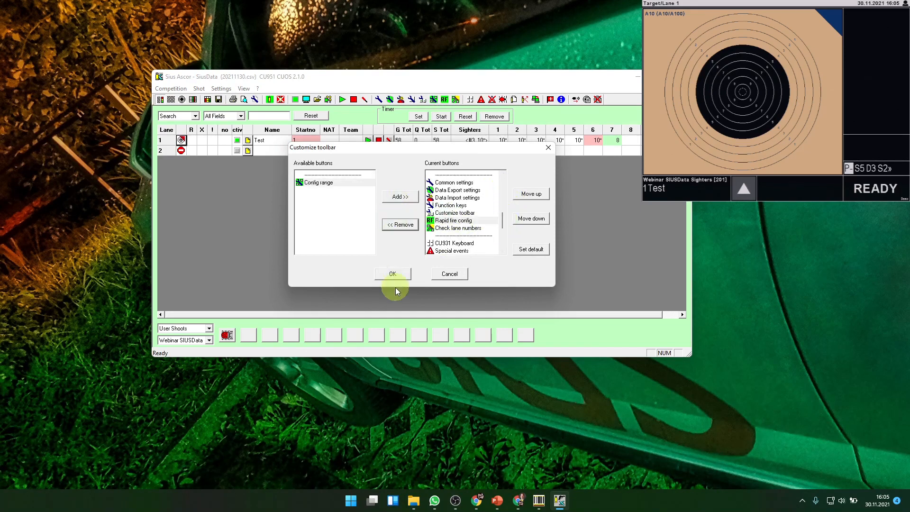
left_click(393, 275)
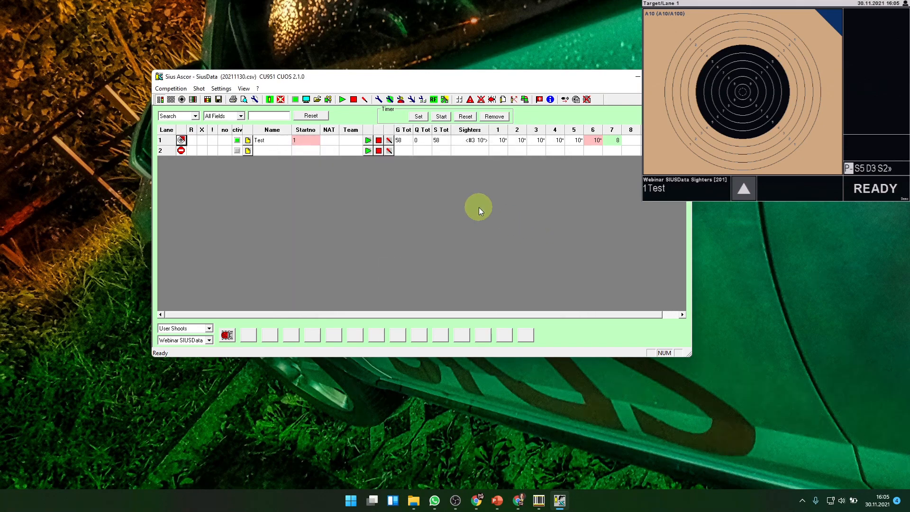
Check the lane numbers for problems, and place the CU931 Keyboard below the main window.
left_click(444, 101)
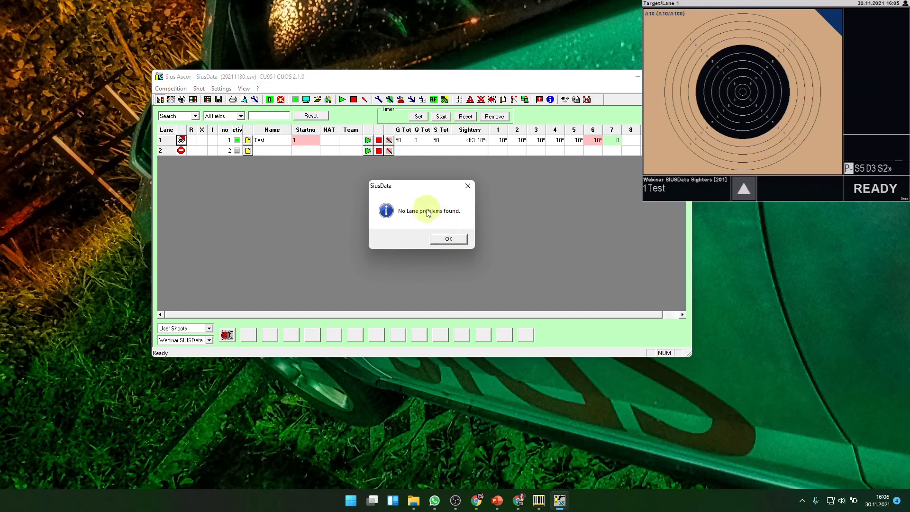
left_click(444, 239)
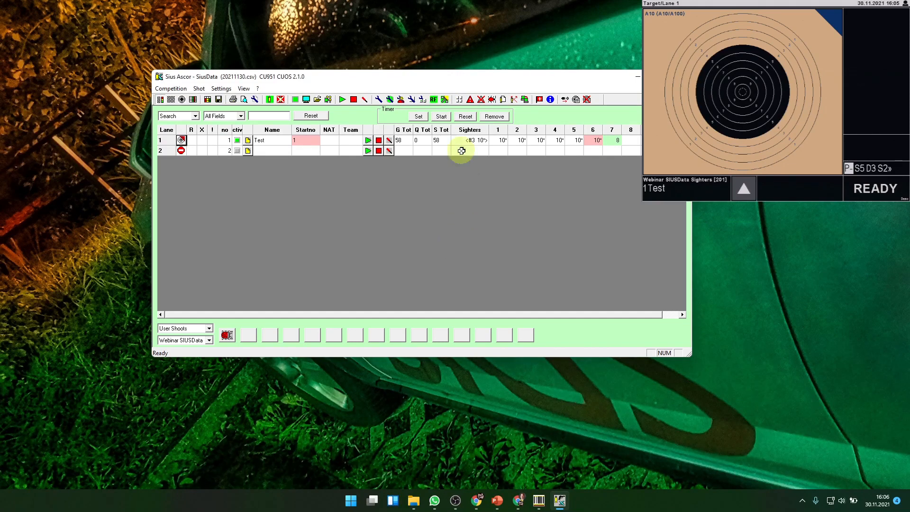
left_click(460, 100)
left_click_drag(342, 95, 340, 369)
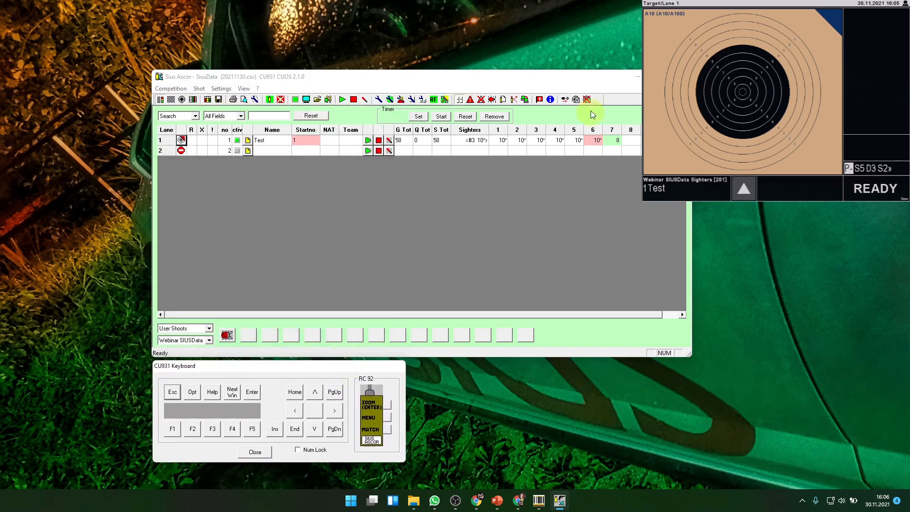
View the special events list, clear its entries, and close it.
left_click(470, 99)
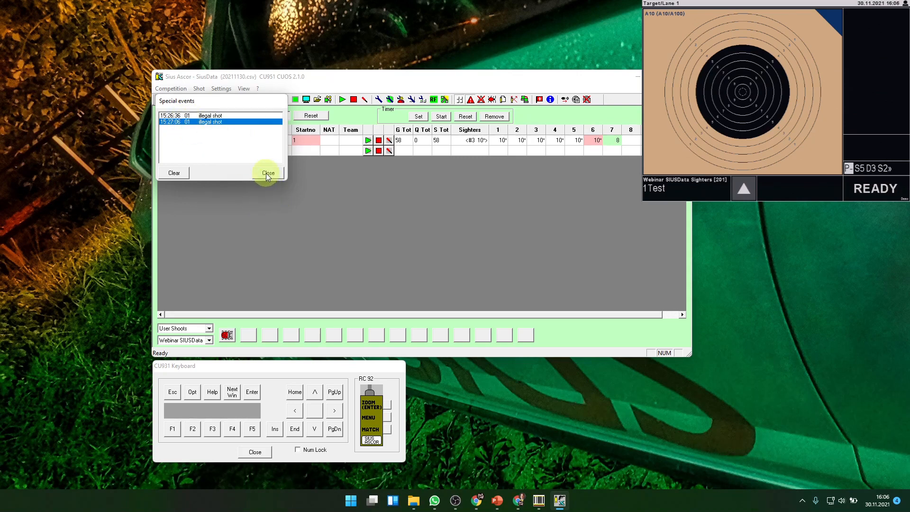
left_click(178, 173)
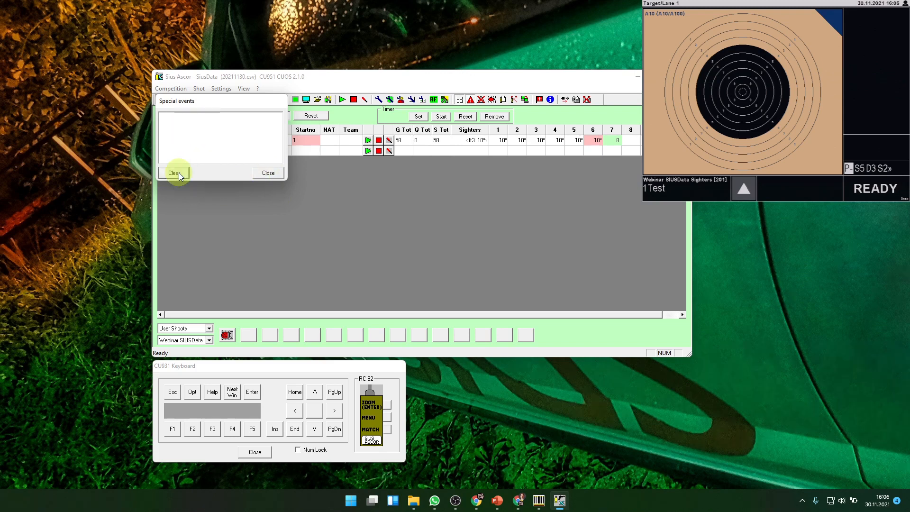
left_click(267, 173)
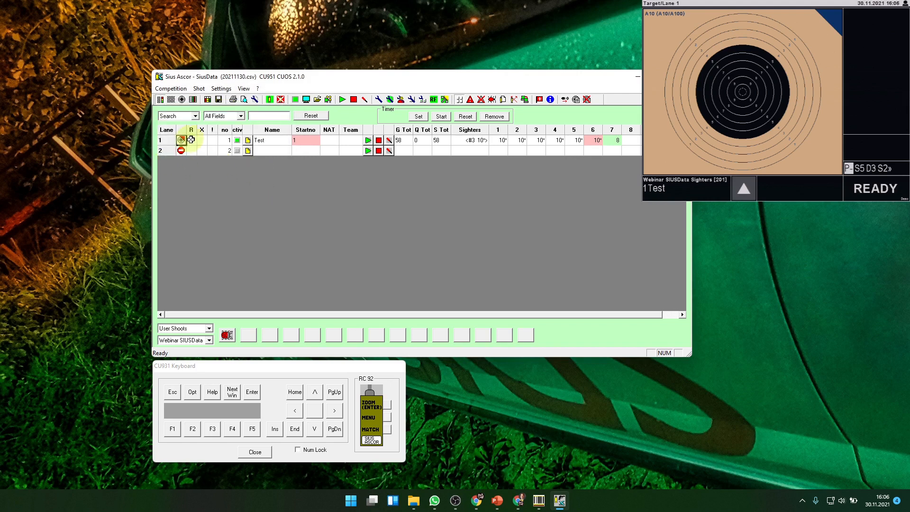
Stop the monitor of lane 1 and insert a demo shot on it from the CU931 Keyboard.
left_click(378, 140)
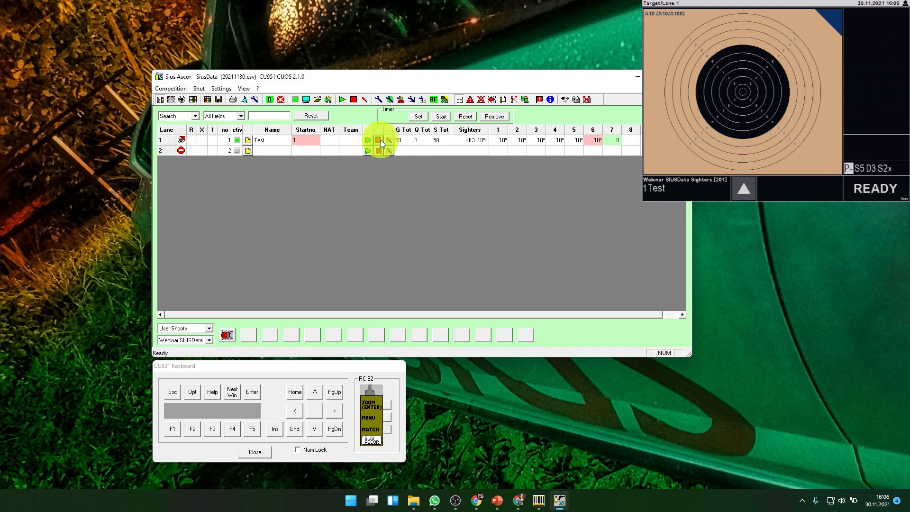
left_click(434, 239)
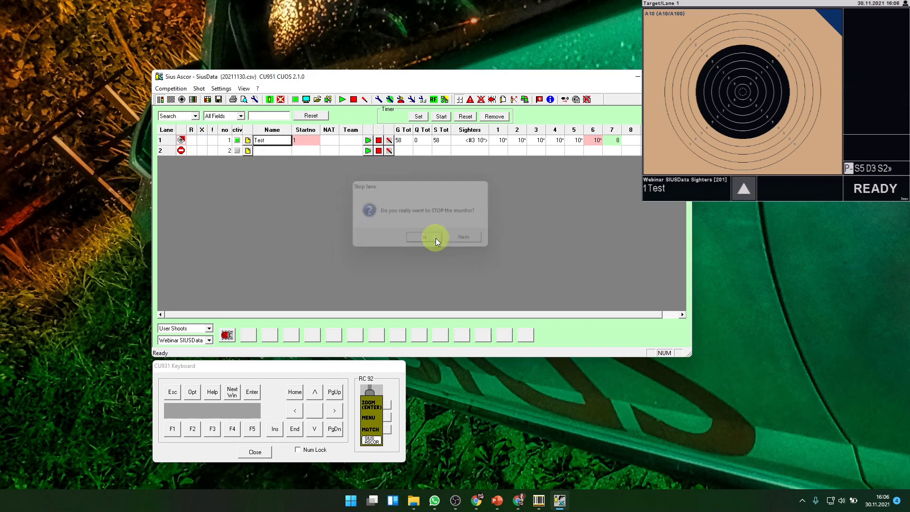
left_click(277, 433)
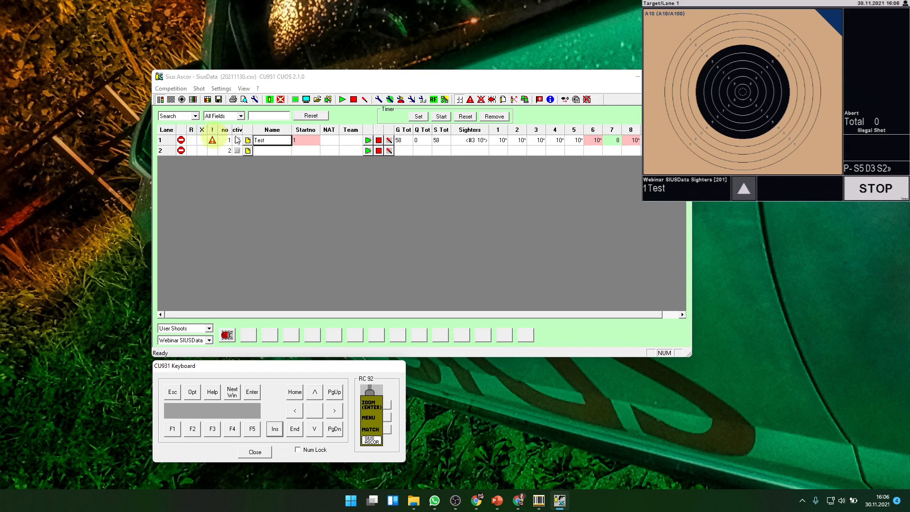
Clear the special event warning on lane 1 and view the detailed event report.
left_click(481, 99)
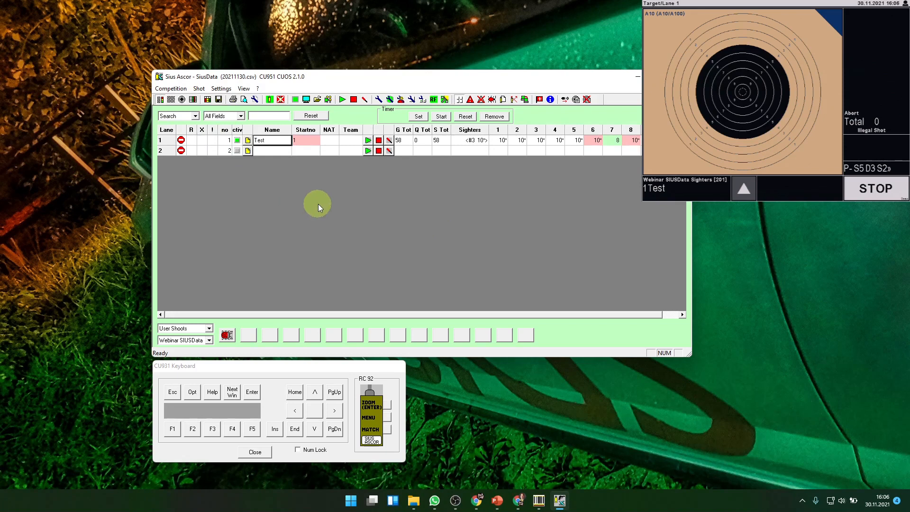
left_click(492, 99)
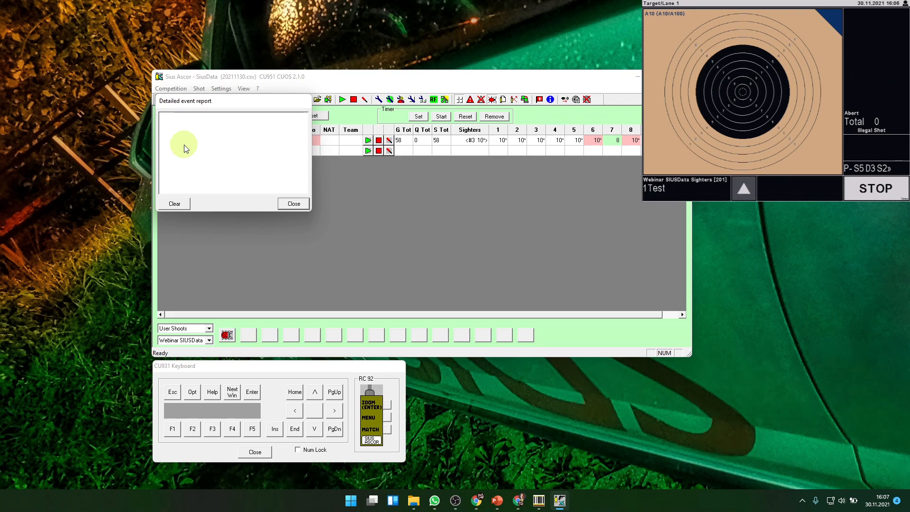
left_click(286, 205)
Start the shot statistics evaluation and view the cross-shot report, closing both.
left_click(500, 99)
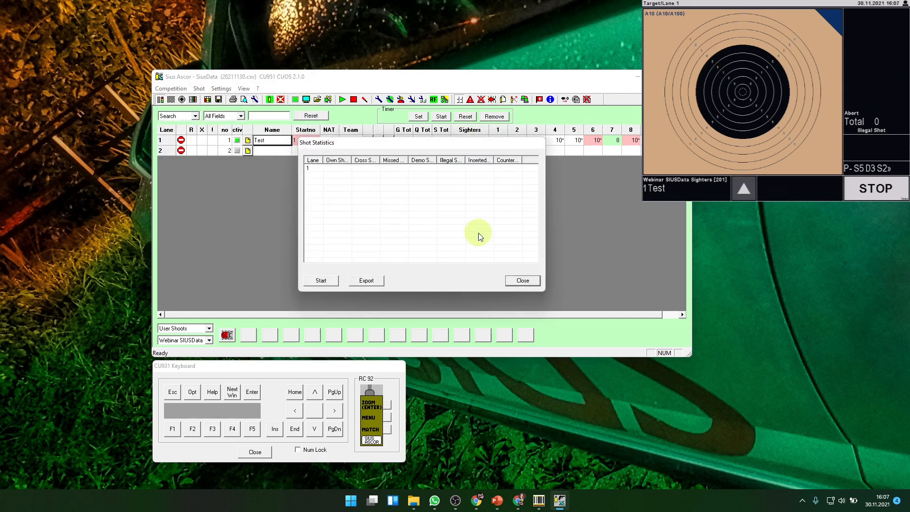
left_click(328, 281)
left_click(529, 282)
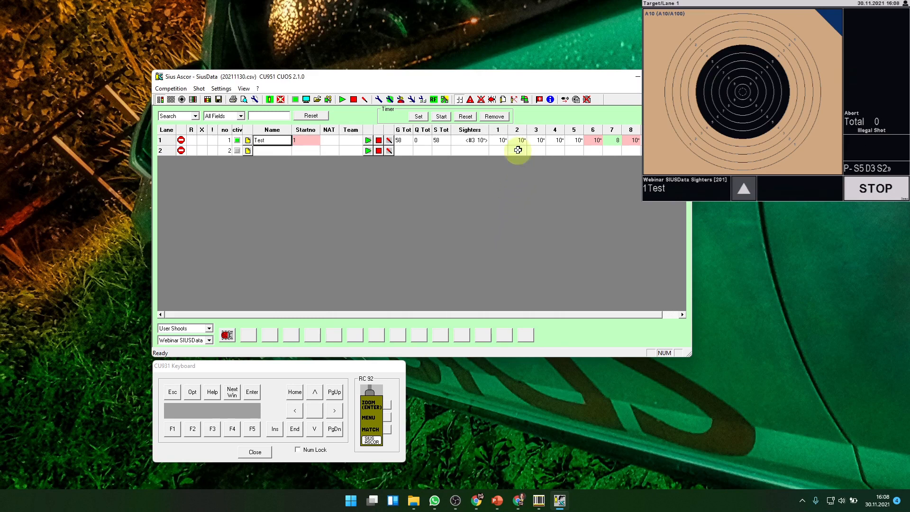
left_click(515, 100)
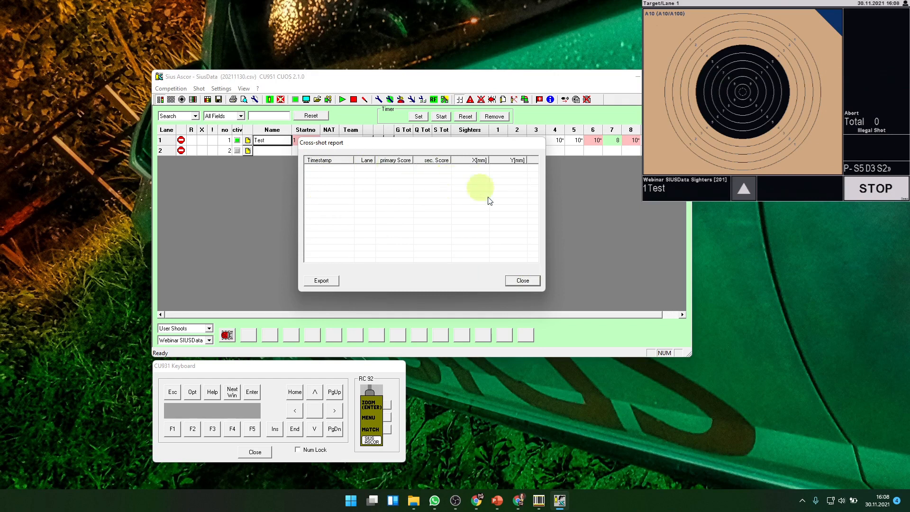
left_click(518, 279)
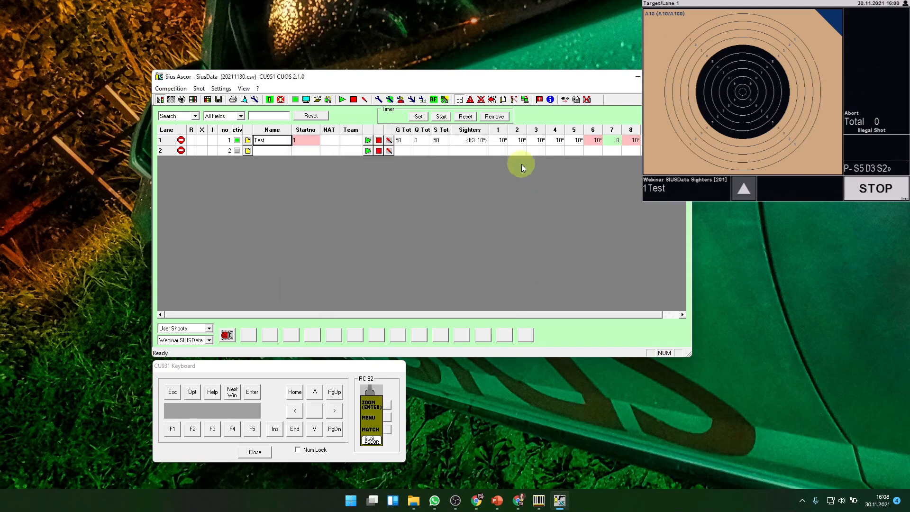
View the available program languages without changing the selection, and look up the SiusData version information.
left_click(539, 99)
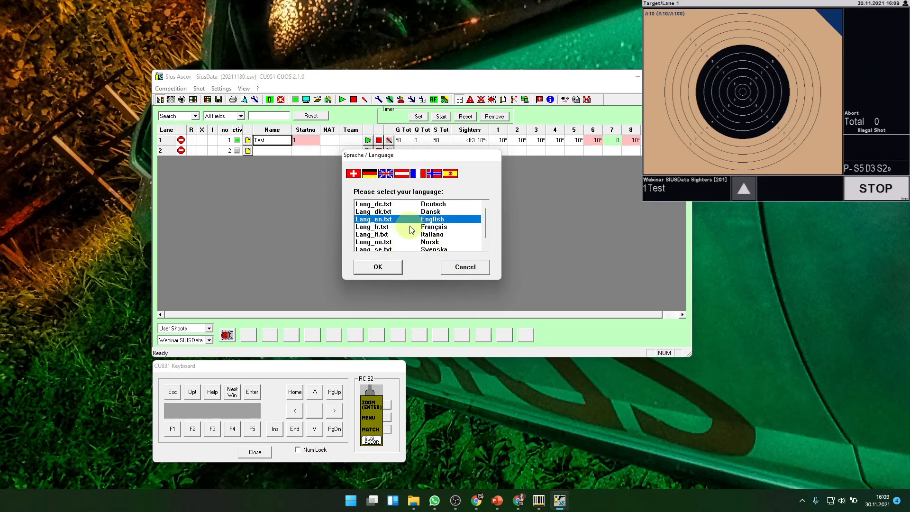
left_click(465, 266)
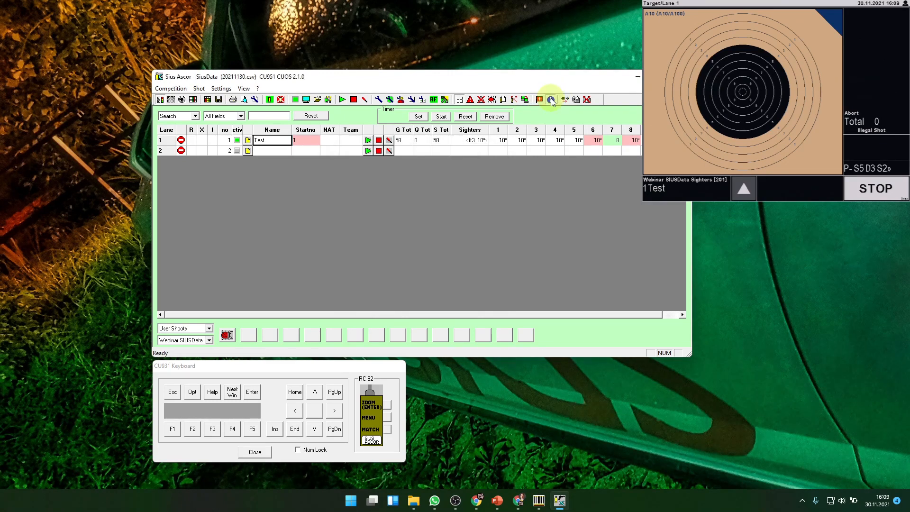
left_click(549, 99)
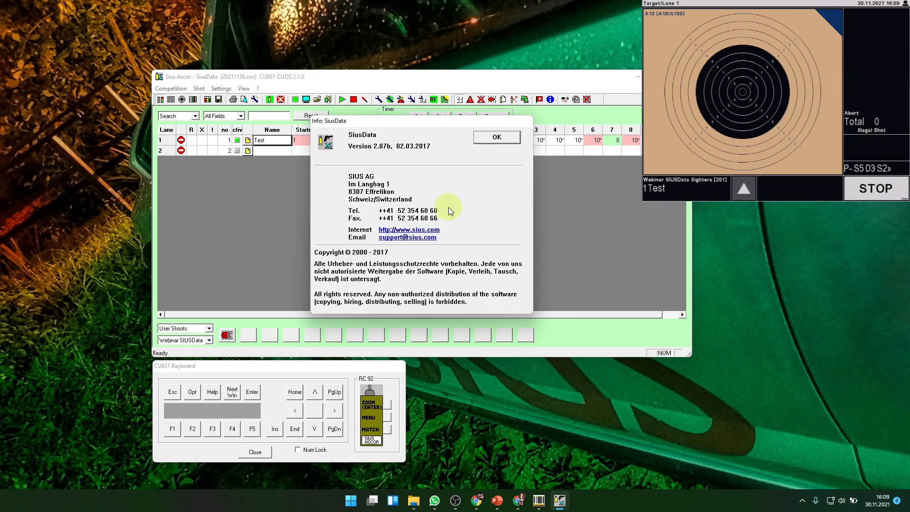
left_click(498, 138)
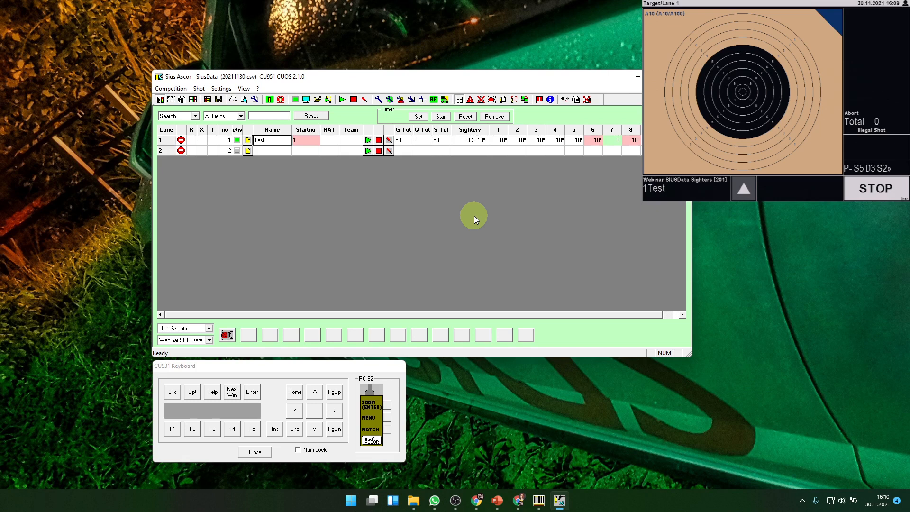
Switch to the Barcode Library, select the User folder and start creating a shortcut file from its barcodes.
left_click(565, 99)
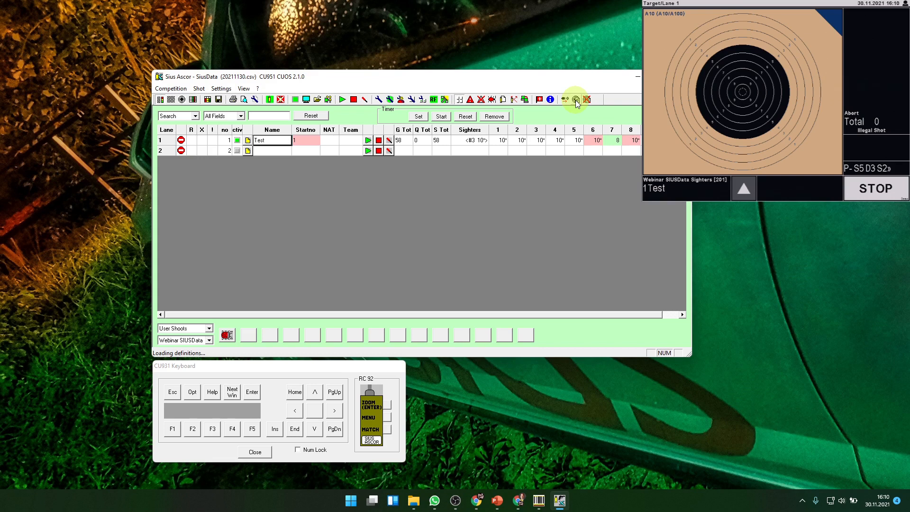
left_click(539, 500)
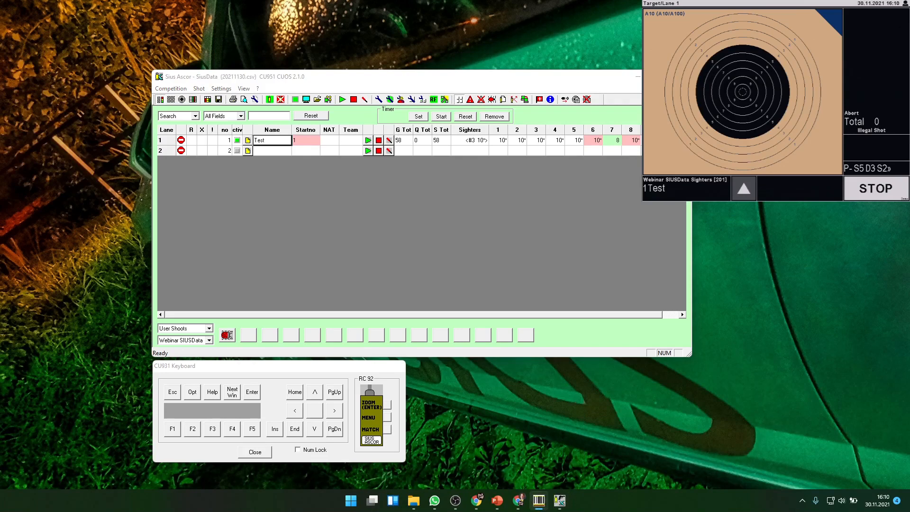
left_click_drag(654, 173, 474, 102)
left_click(353, 161)
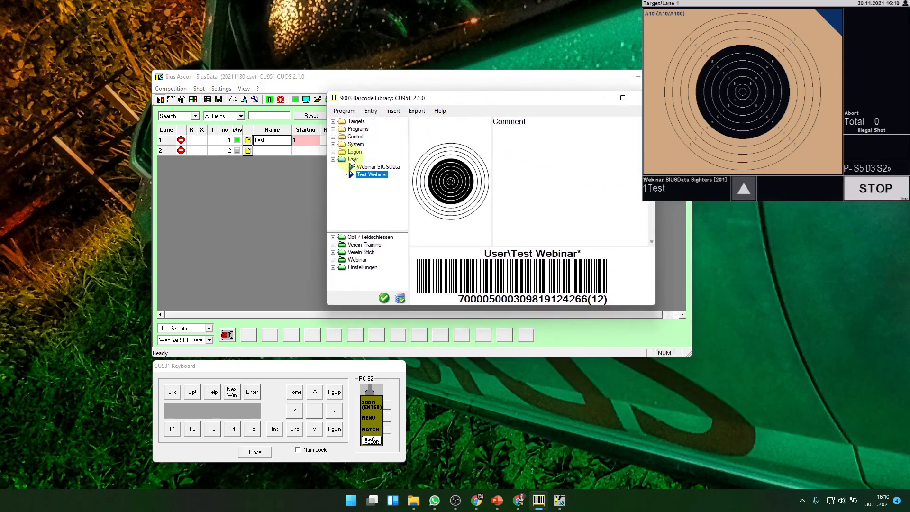
left_click(351, 160)
left_click(344, 111)
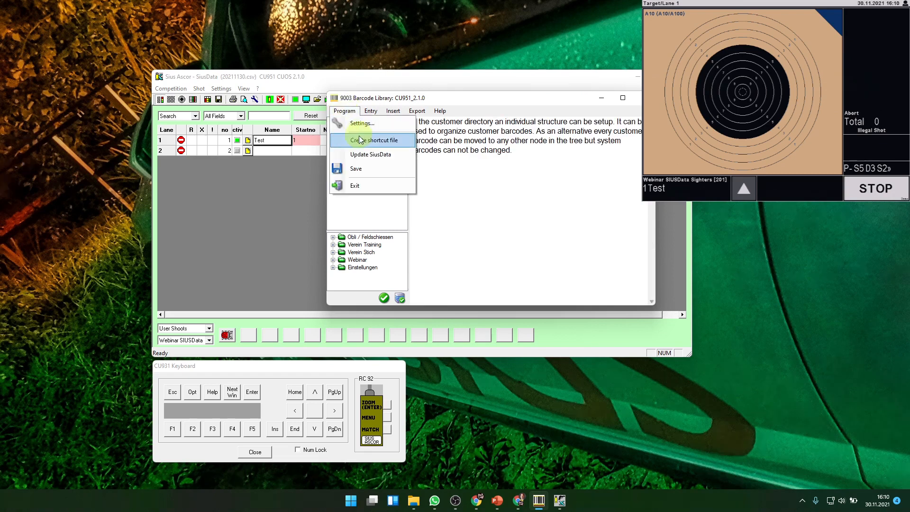
left_click(362, 142)
left_click(448, 229)
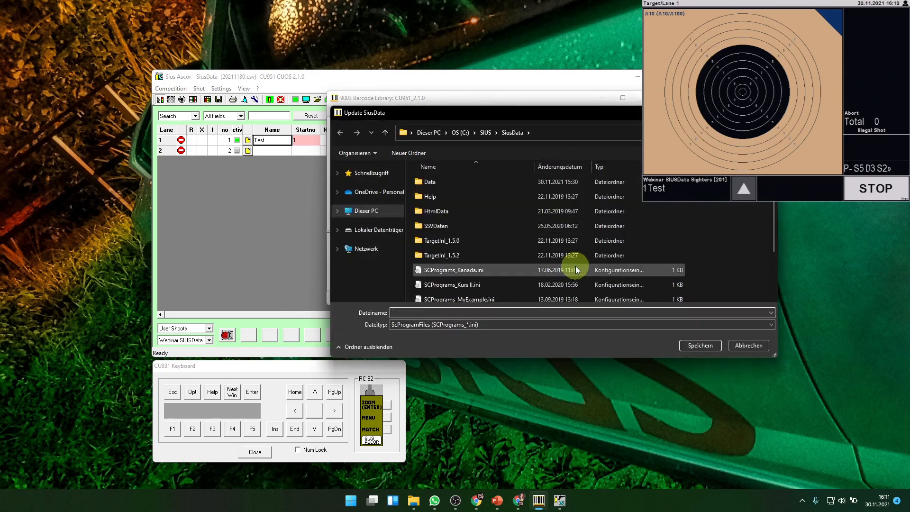
Save the shortcut file as SCPrograms_Webinar II.ini in the SiusData folder and minimize the Barcode Library.
left_click(451, 284)
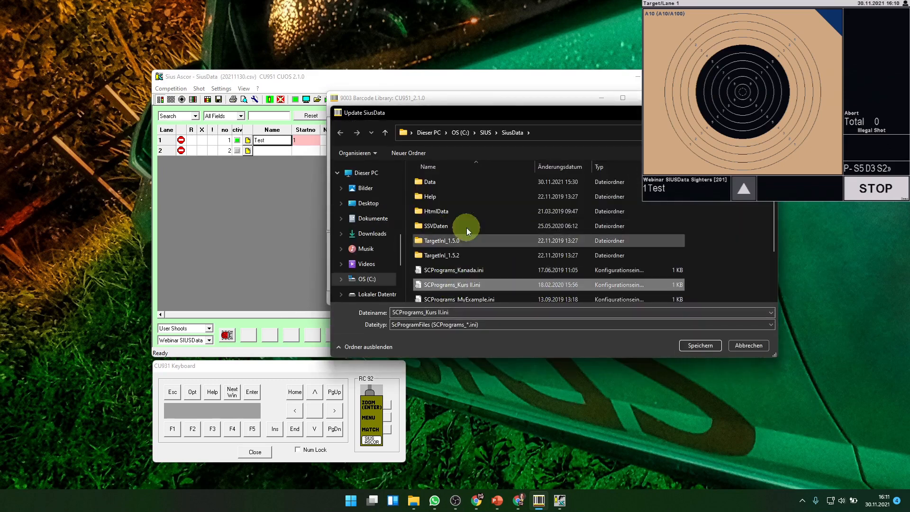
left_click(434, 310)
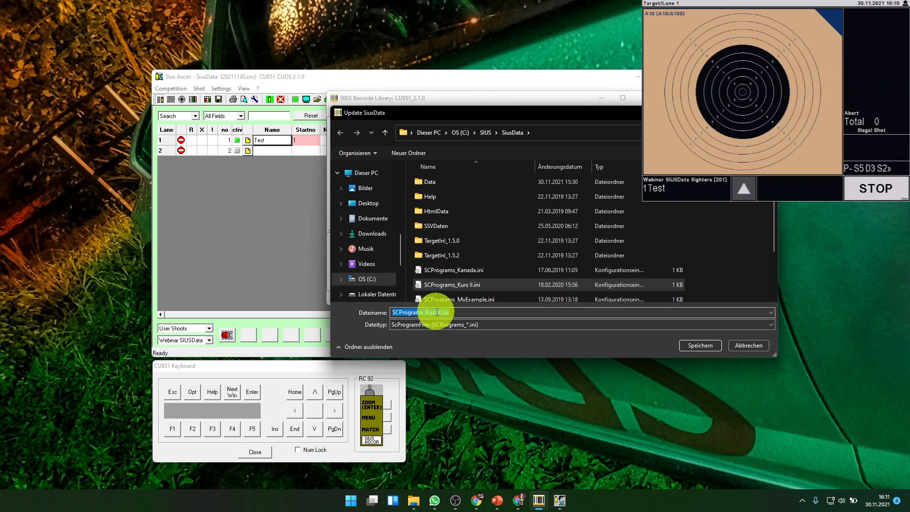
left_click(435, 311)
key("BackSpace")
key("BackSpace")
key("BackSpace")
key("BackSpace")
key("BackSpace")
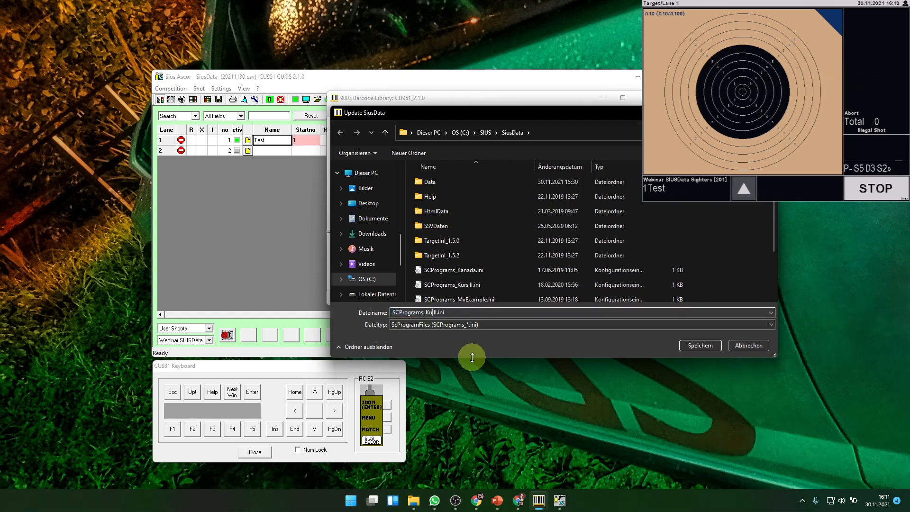
type("Webinar")
left_click(699, 347)
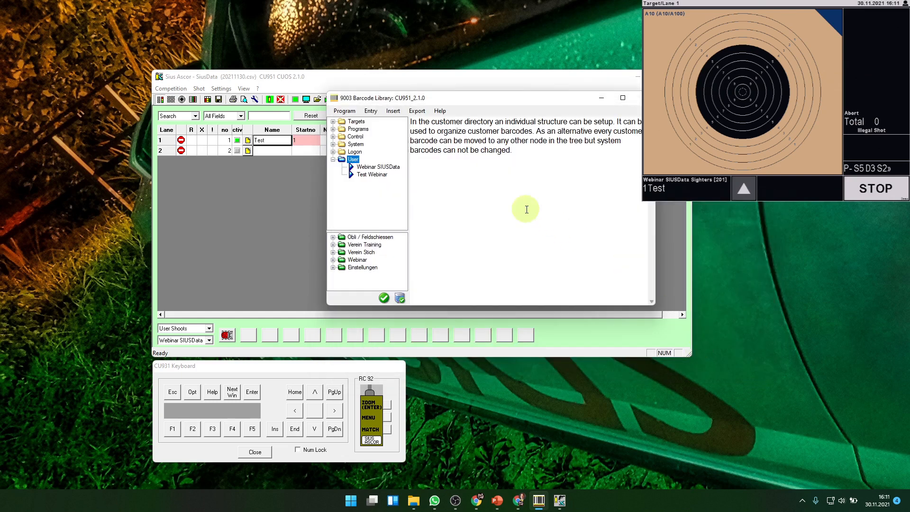
left_click(601, 98)
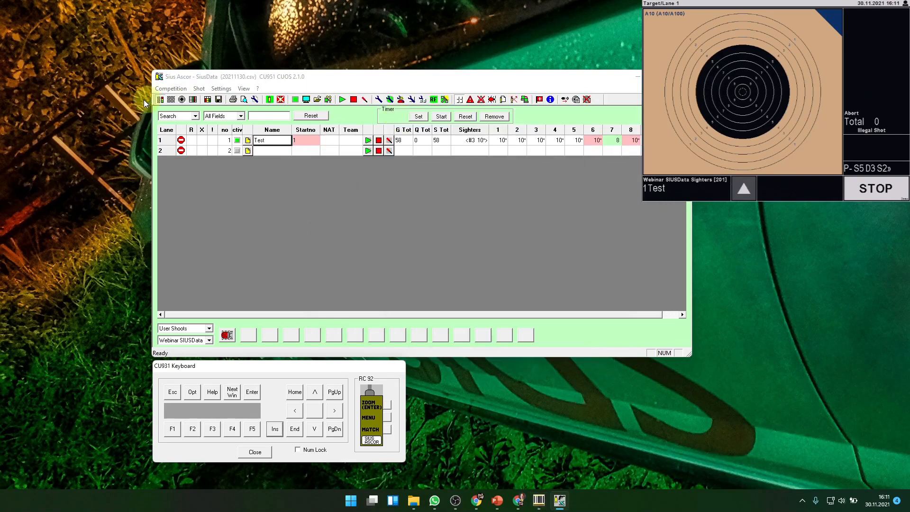
Load the shortcut programs from SCPrograms_Webinar II.ini onto the monitors and close the message.
left_click(575, 100)
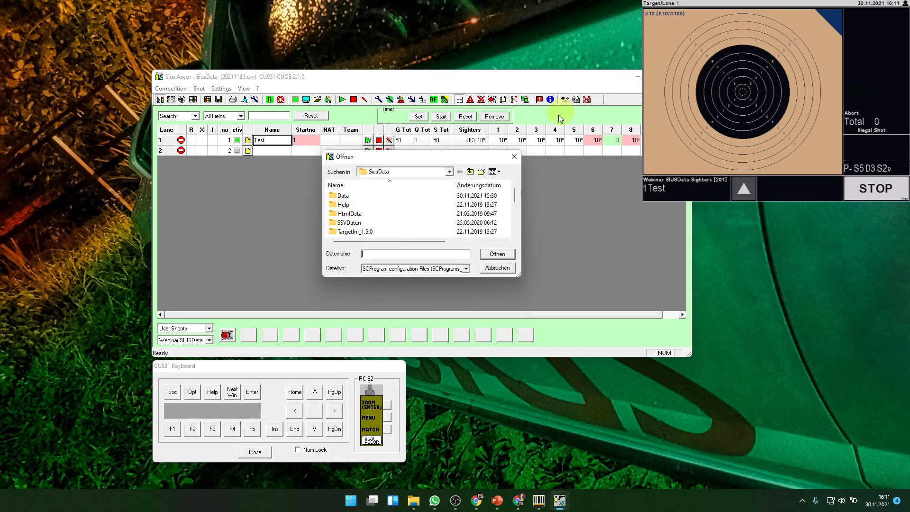
scroll(512, 223, "down", 2)
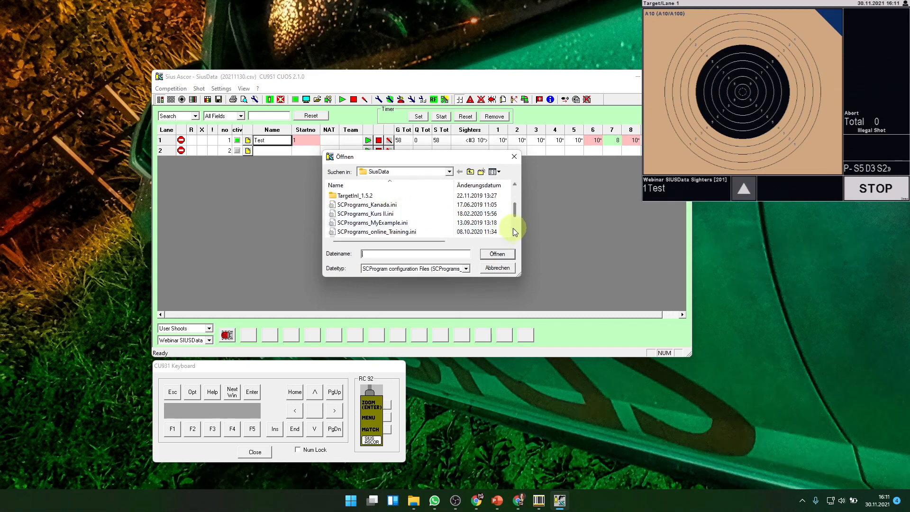
scroll(515, 225, "down", 2)
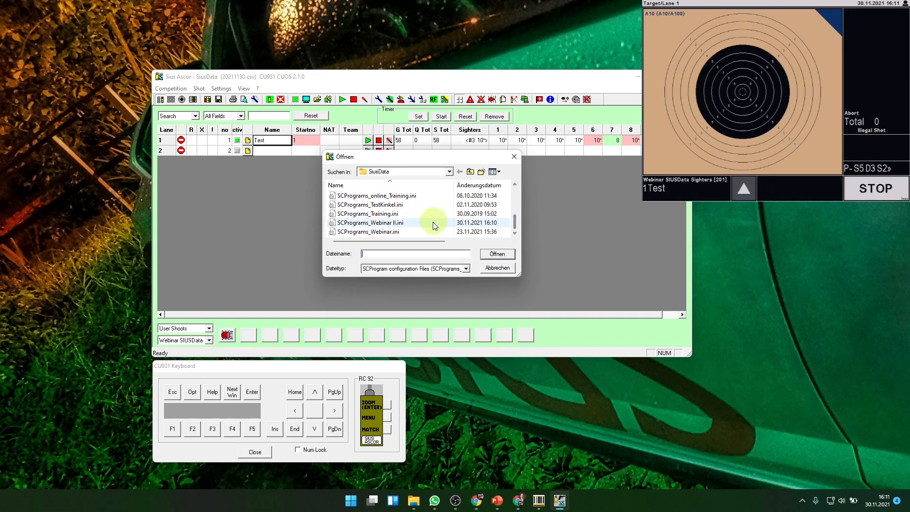
left_click(397, 224)
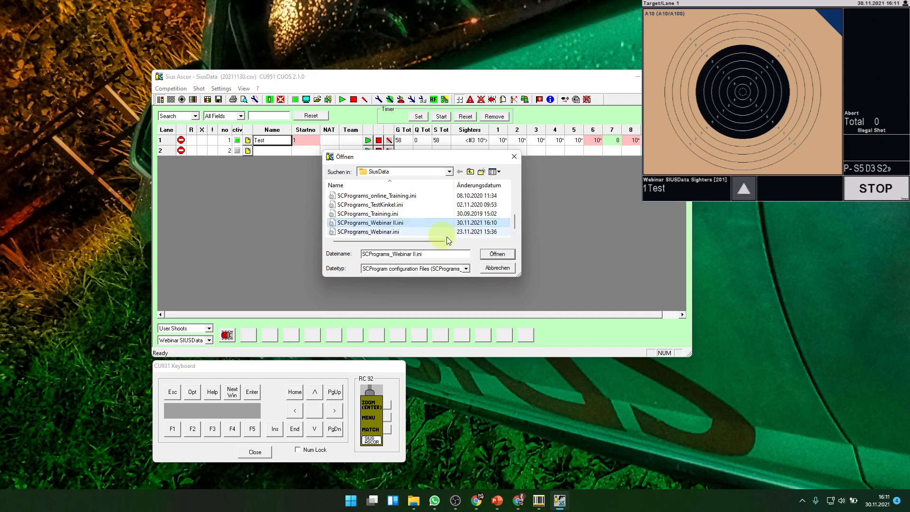
left_click(495, 254)
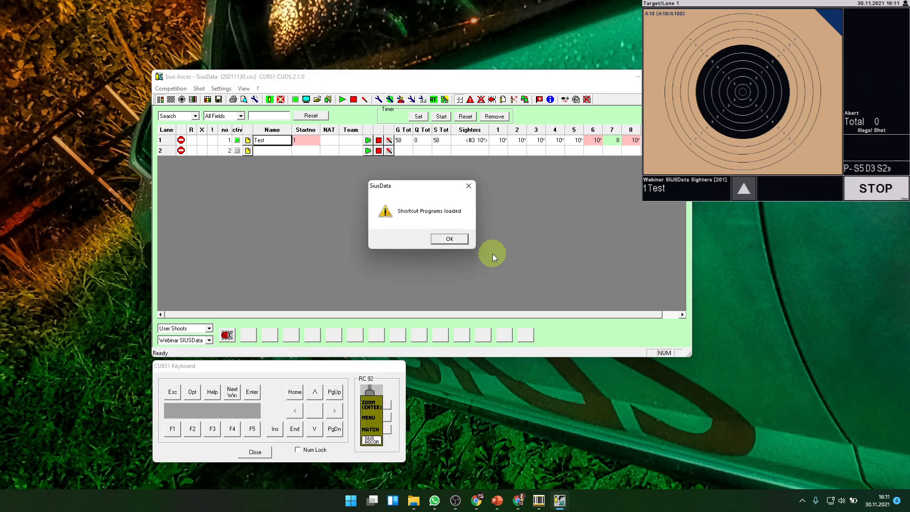
left_click(450, 239)
Open the lane 1 monitor's menu from the RC 92 remote during the exercise and stop the monitor.
left_click(387, 417)
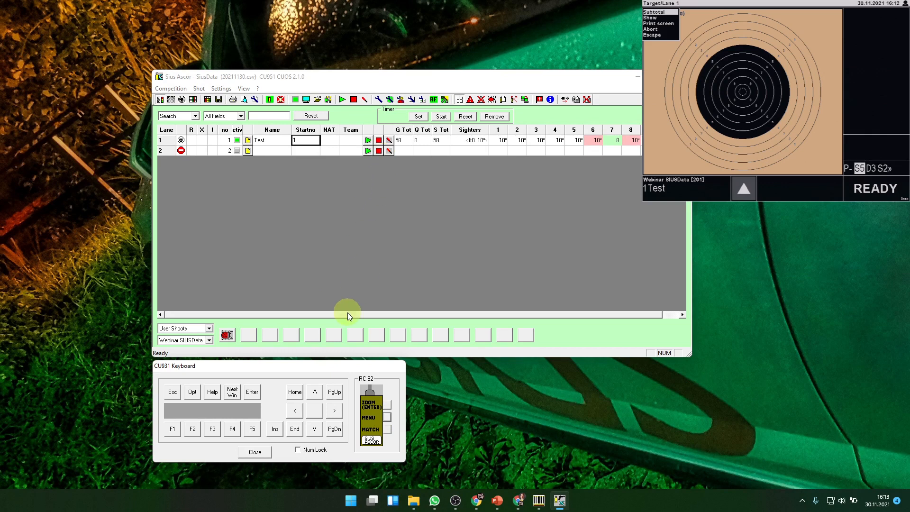
left_click(378, 141)
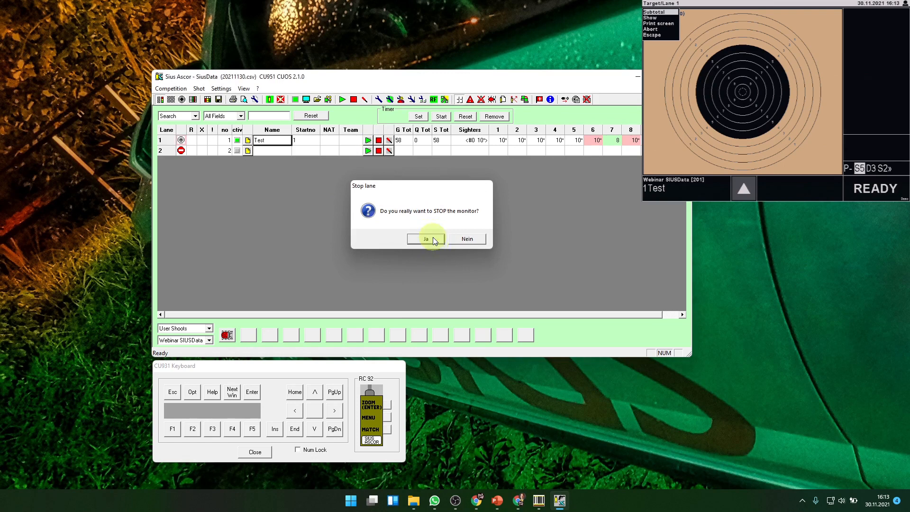
left_click(433, 237)
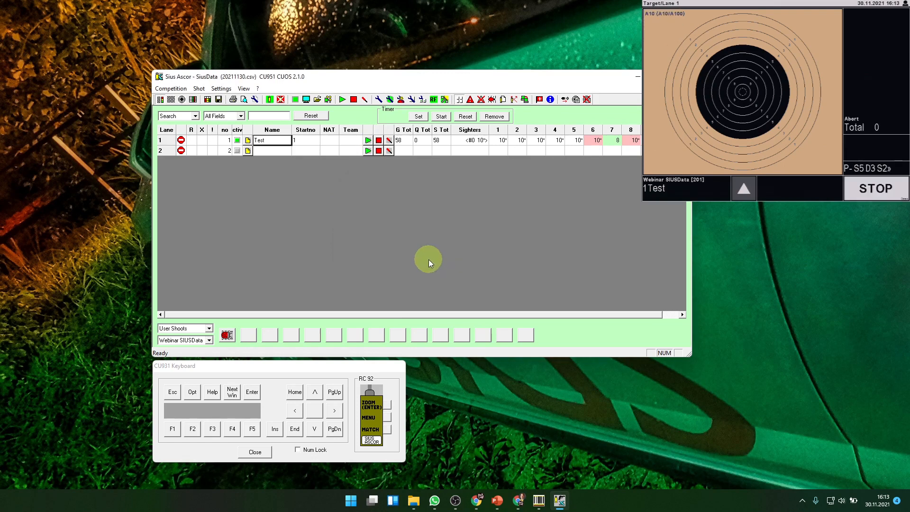
Start the Test Webinar shortcut program on lane 1 from the RC 92 remote's menu.
left_click(388, 417)
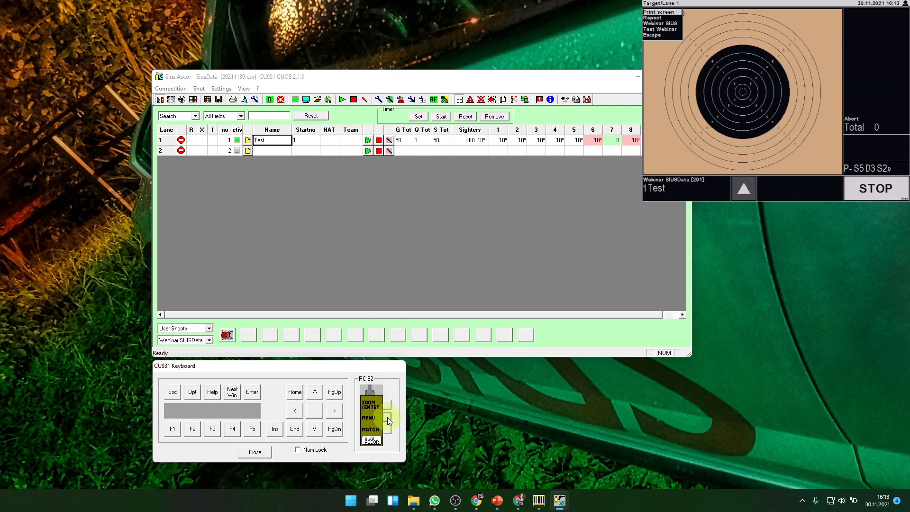
scroll(387, 417, "up", 3)
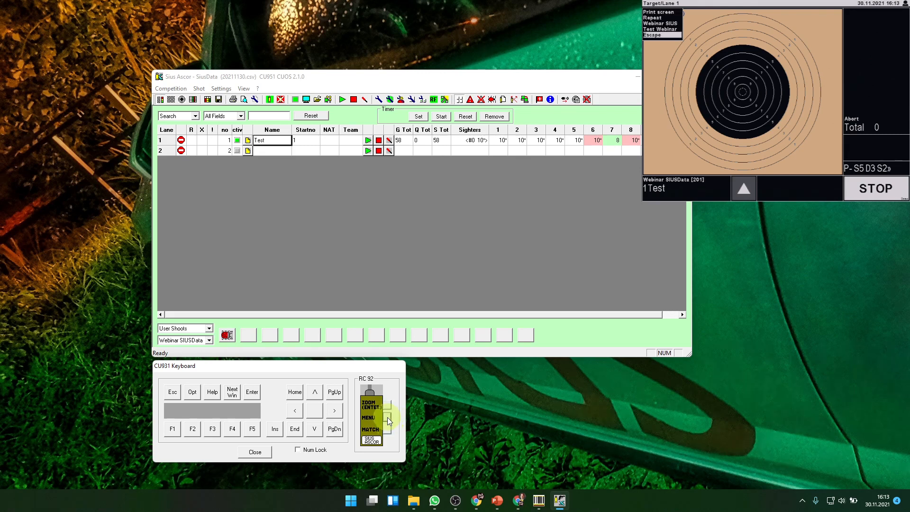
scroll(388, 417, "up", 4)
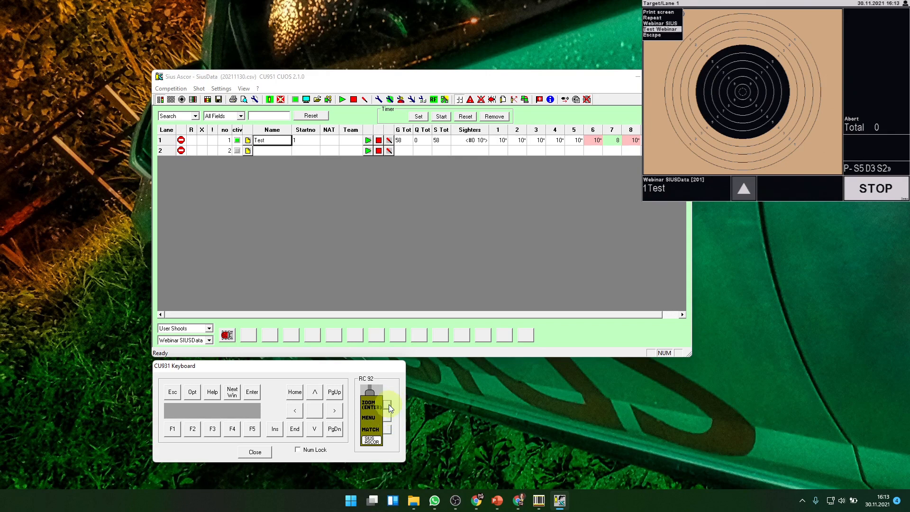
left_click(388, 406)
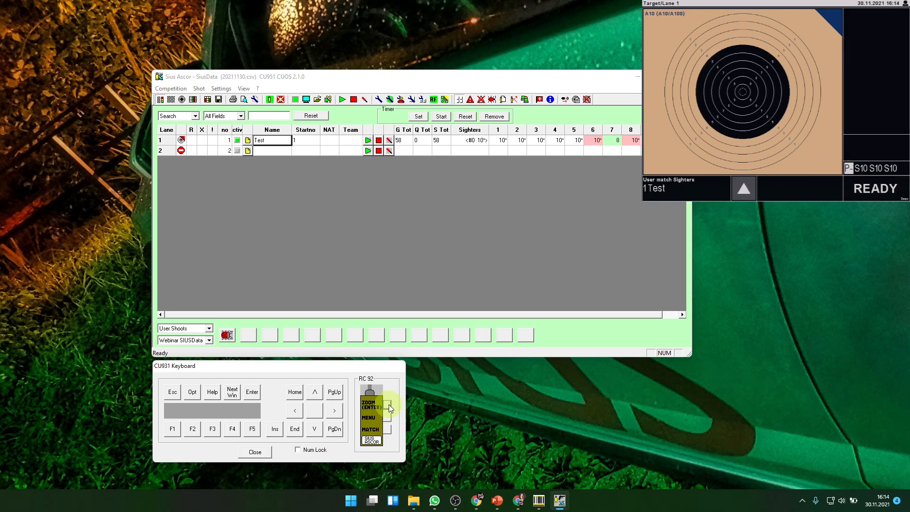
left_click(388, 404)
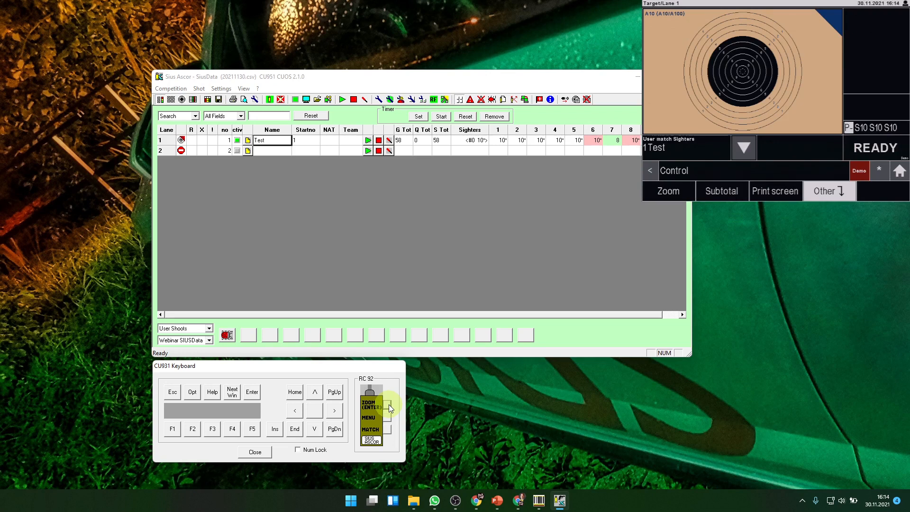
Stop the lane 1 monitor and start the Webinar SIUSData program from its SC-Programs.
left_click(377, 142)
left_click(421, 240)
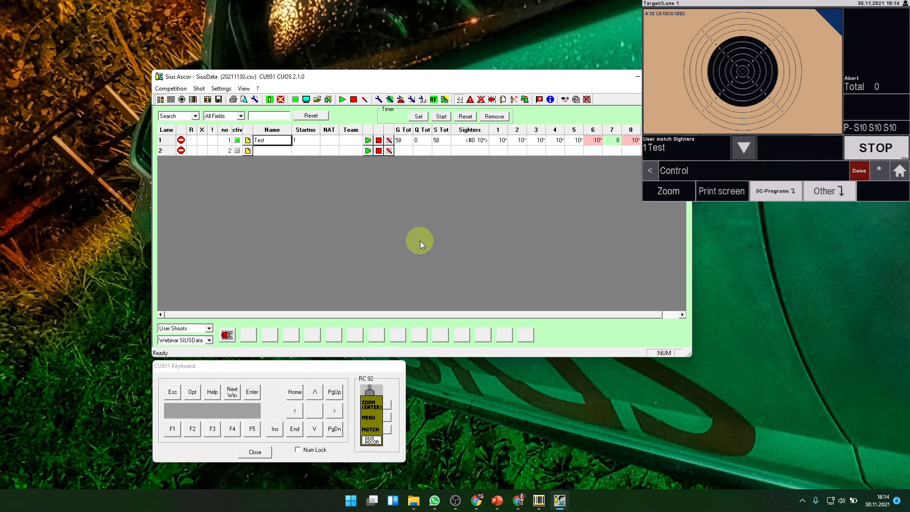
key("F3")
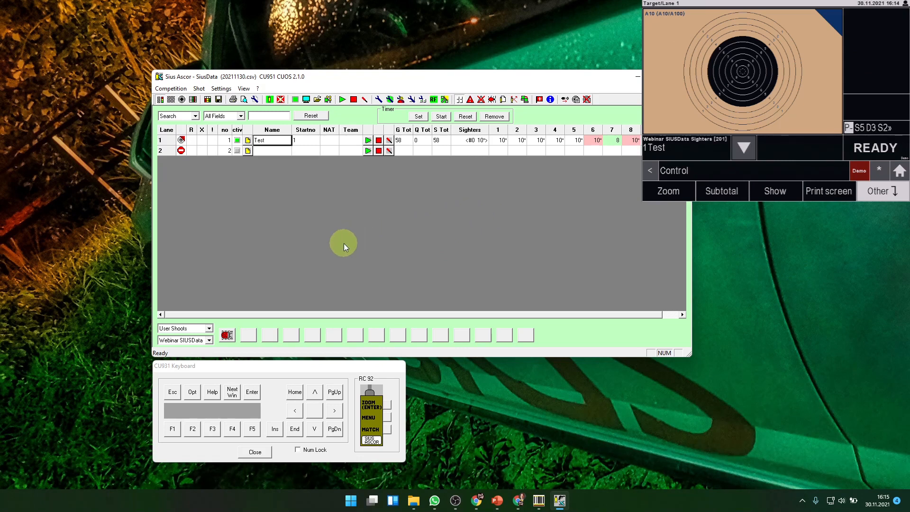
Open the SiusData help in an enlarged window and examine the program startup, toolbar function and Set Timer sections.
left_click(257, 88)
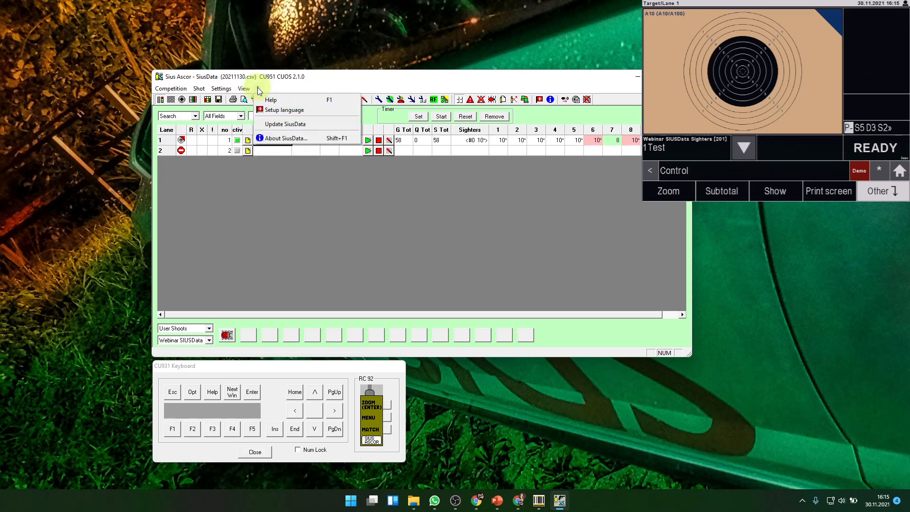
left_click(270, 100)
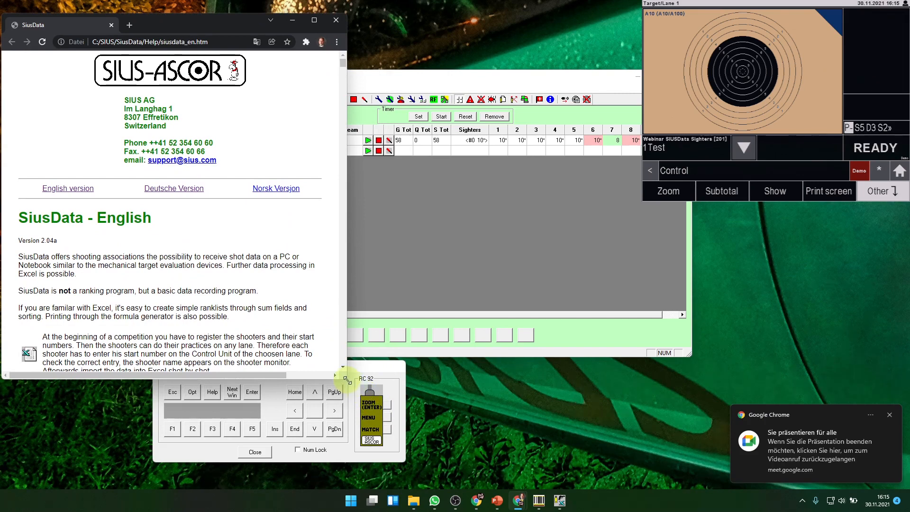
left_click_drag(346, 378, 709, 459)
scroll(400, 359, "down", 13)
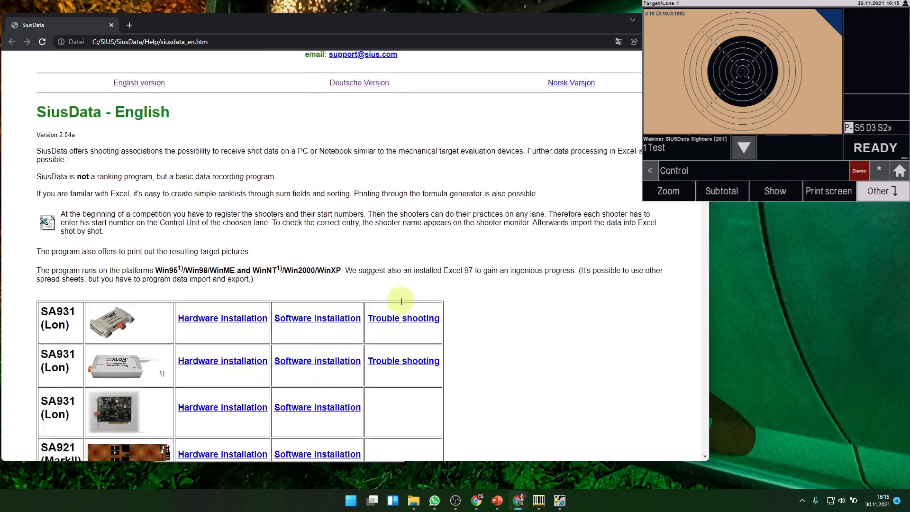
scroll(403, 308, "down", 18)
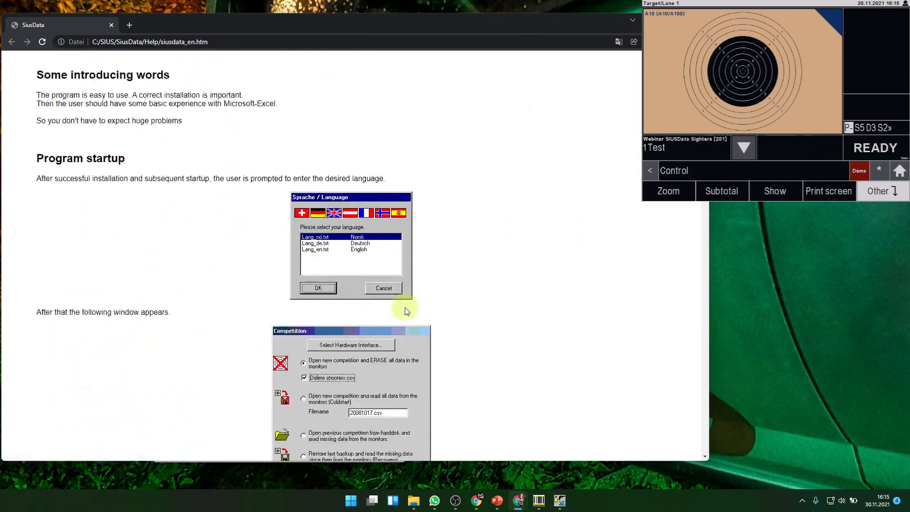
scroll(406, 312, "down", 15)
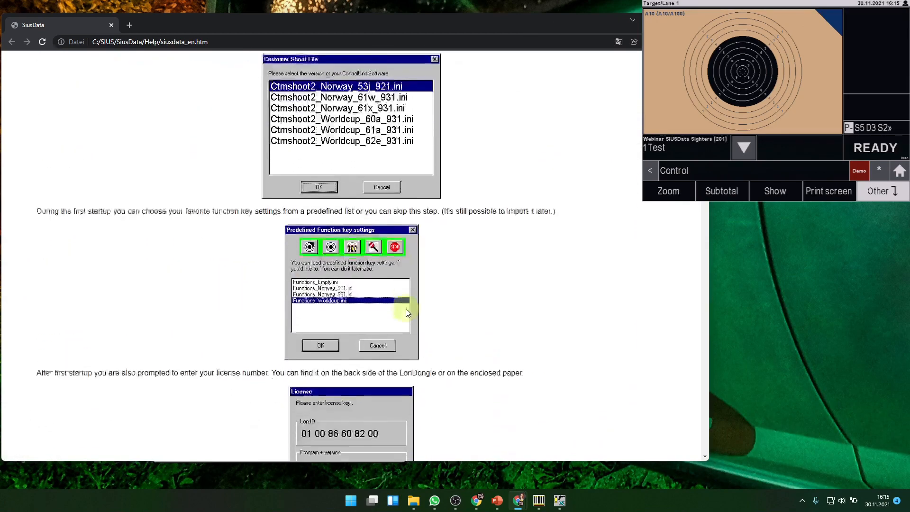
scroll(406, 309, "down", 7)
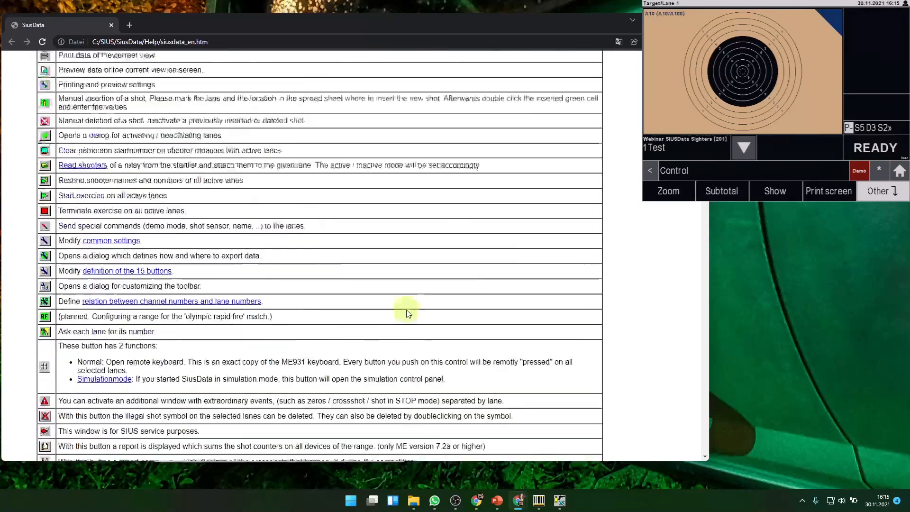
scroll(406, 310, "up", 3)
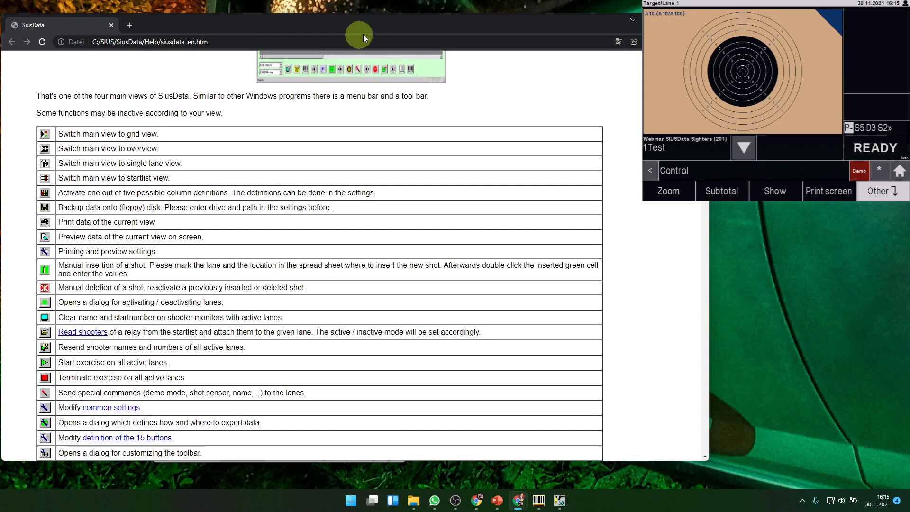
left_click_drag(363, 19, 631, 21)
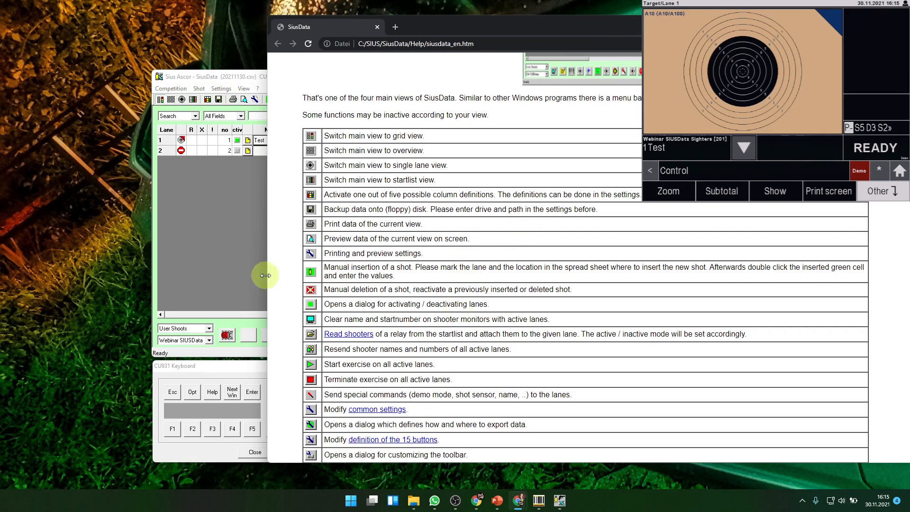
scroll(484, 342, "down", 15)
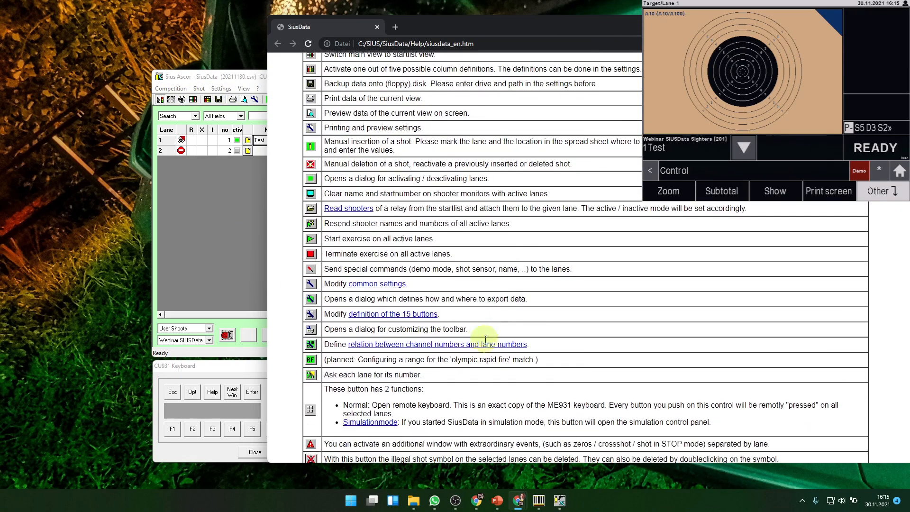
scroll(487, 332, "down", 7)
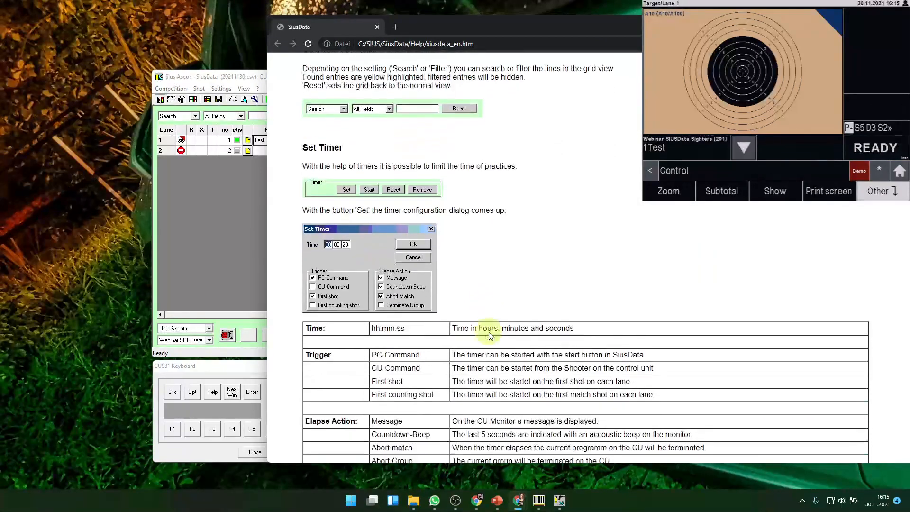
Examine the help sections from the timer options and Show / hide columns through Monitor state and Lane active / inactive.
scroll(468, 293, "down", 12)
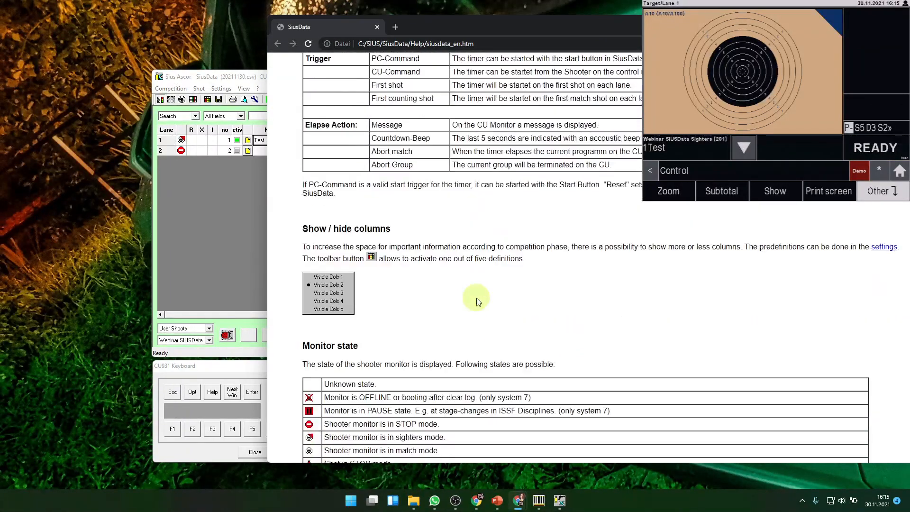
scroll(476, 300, "up", 1)
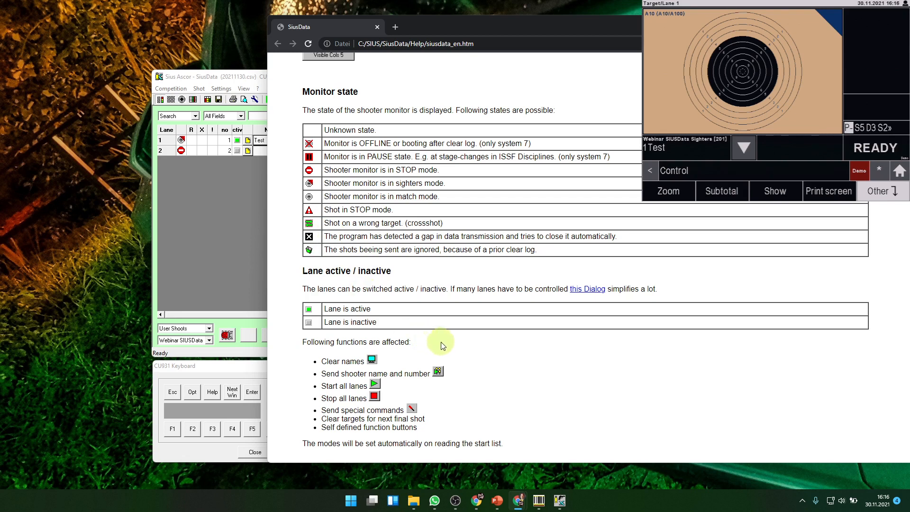
scroll(376, 346, "down", 2)
scroll(411, 302, "down", 1)
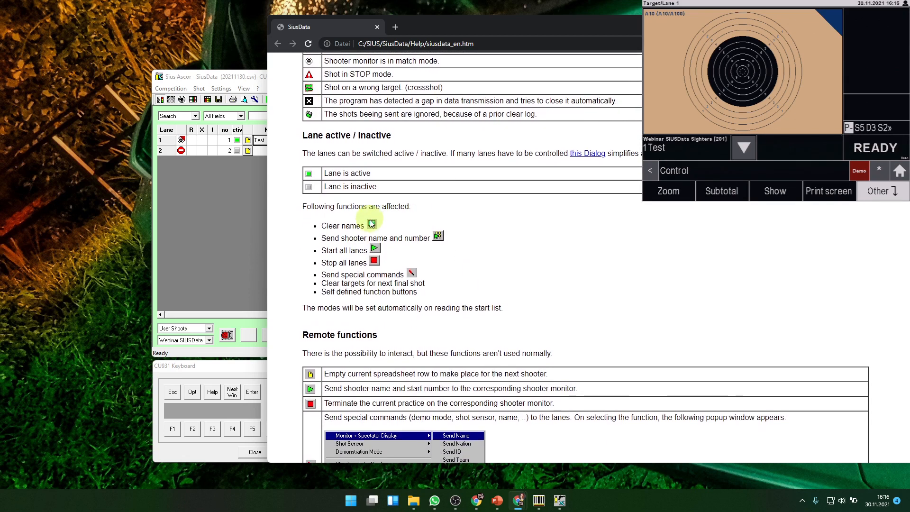
scroll(459, 332, "down", 2)
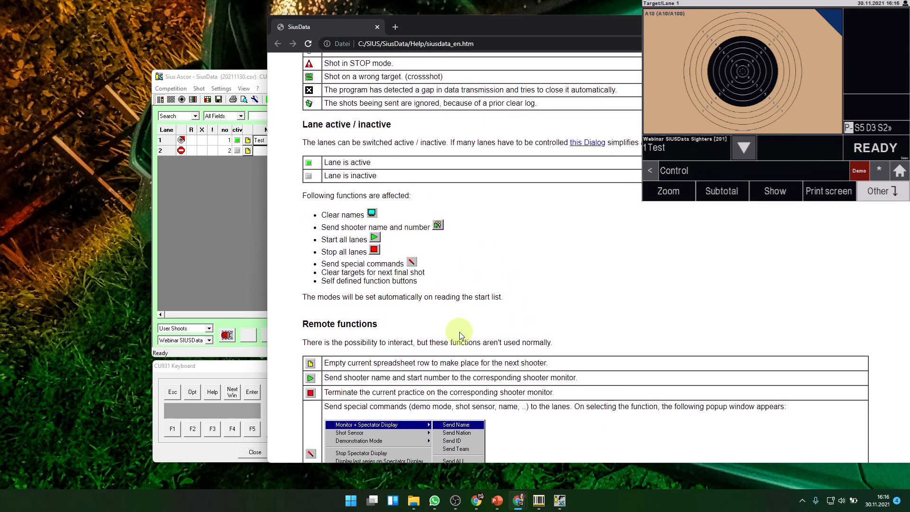
Read the help on remote functions, selected exercise, user defined keys, and inserting and deleting shots.
scroll(595, 390, "down", 5)
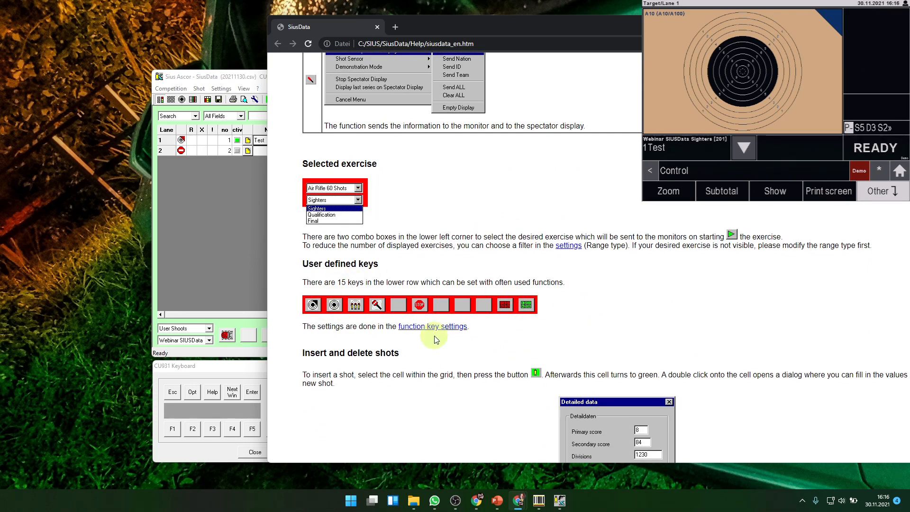
scroll(469, 362, "down", 1)
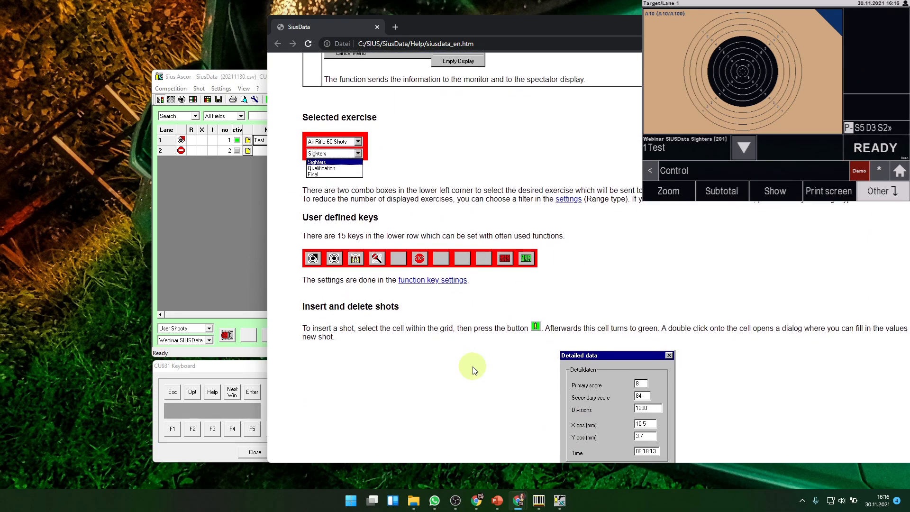
scroll(472, 366, "down", 4)
scroll(471, 359, "down", 5)
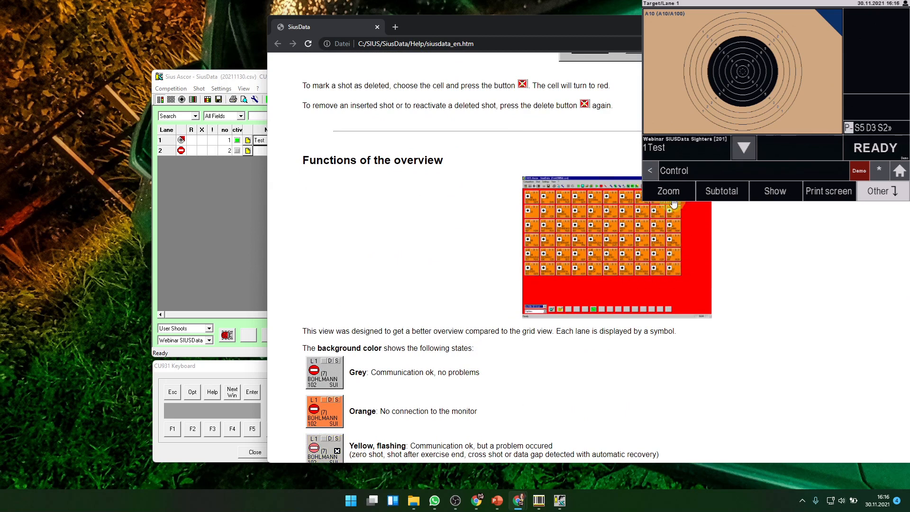
Examine the help's lane overview section, including background colors and field meanings, through to the single lane view functions.
scroll(471, 272, "down", 2)
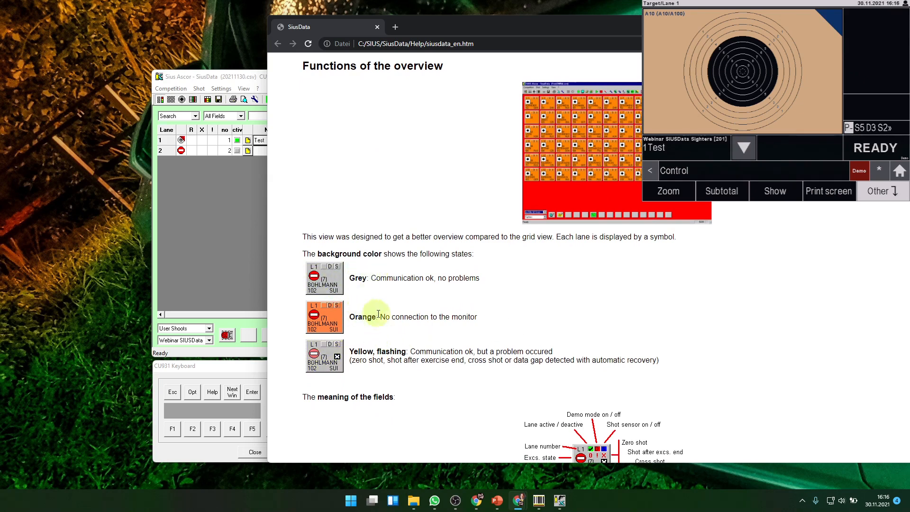
scroll(418, 399, "down", 1)
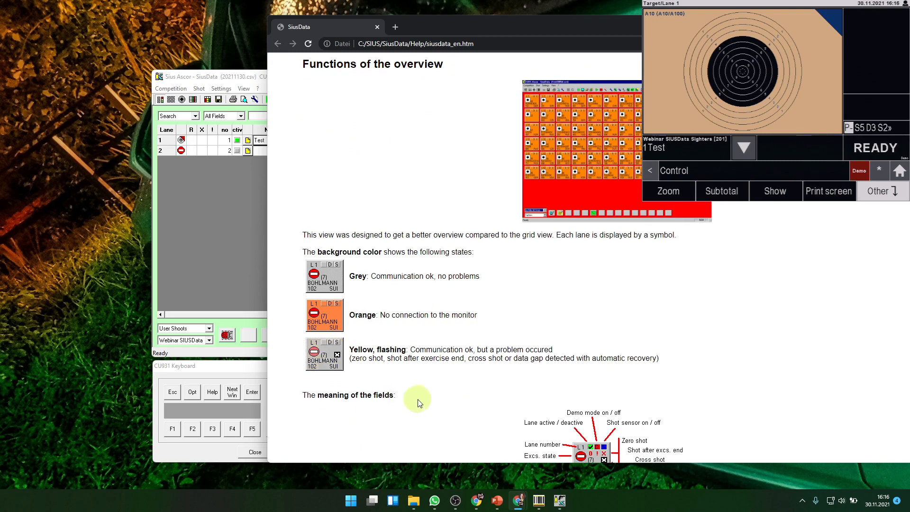
scroll(418, 403, "down", 2)
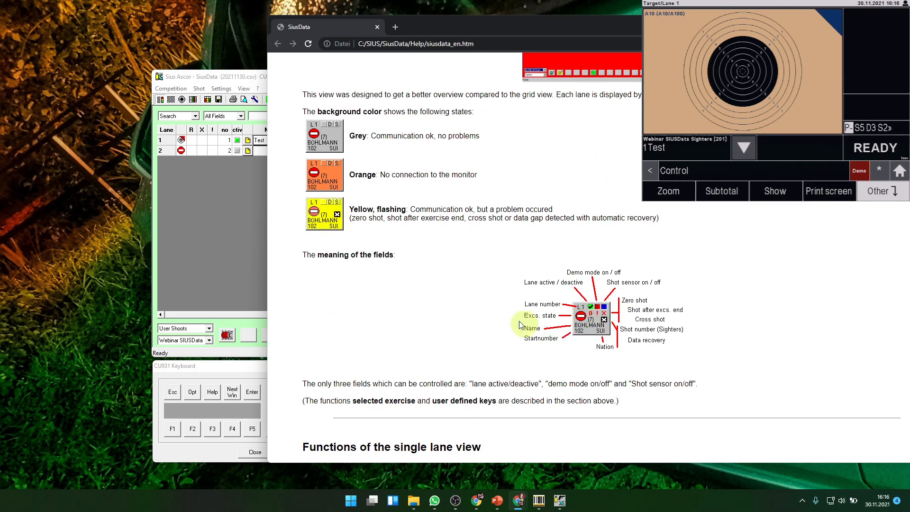
scroll(447, 341, "down", 5)
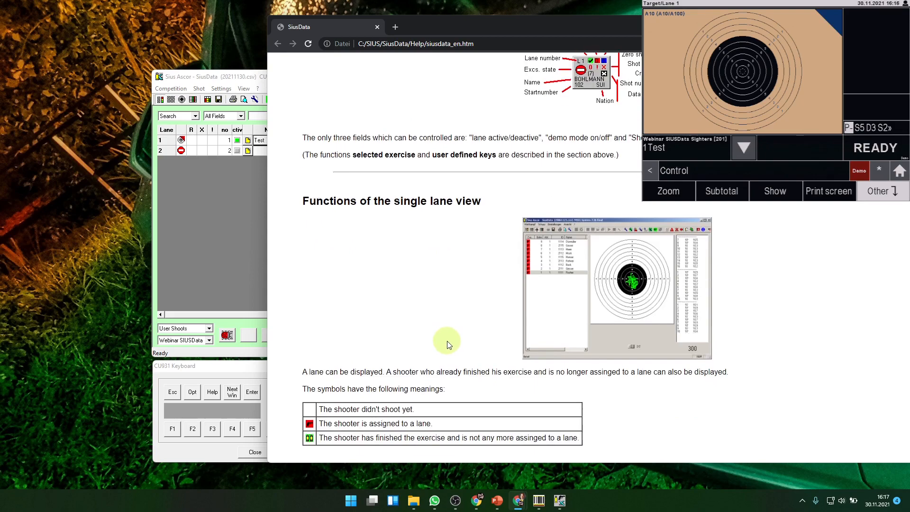
Skim the help sections on importing a startlist, common settings and function key settings.
scroll(447, 345, "down", 13)
scroll(456, 338, "down", 20)
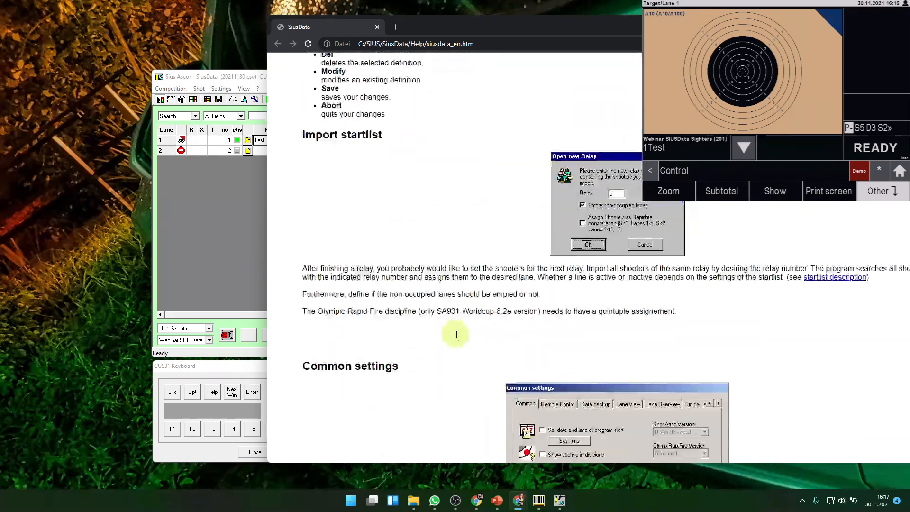
scroll(457, 334, "down", 20)
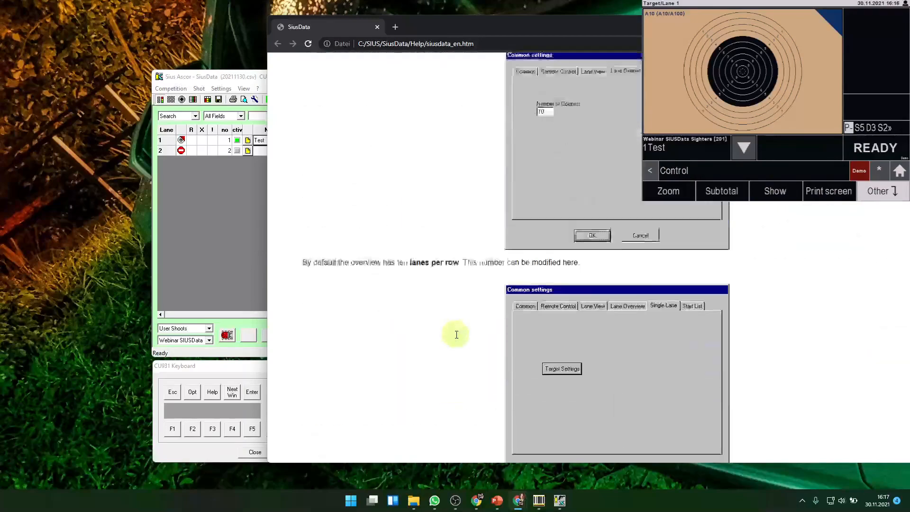
scroll(456, 335, "down", 20)
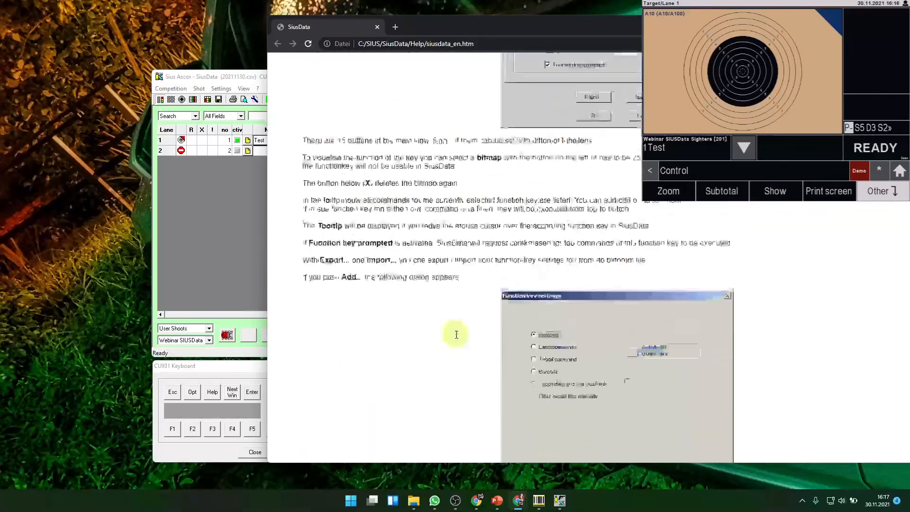
scroll(457, 334, "down", 20)
Find the help instructions for entering shooters in the Excel result spreadsheet and exporting them to SiusData.
scroll(457, 335, "down", 20)
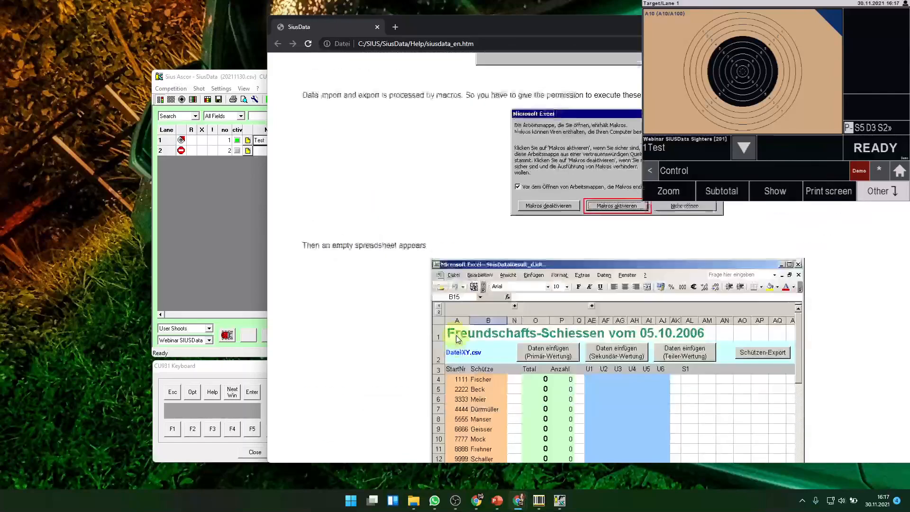
scroll(457, 337, "down", 5)
scroll(457, 337, "up", 4)
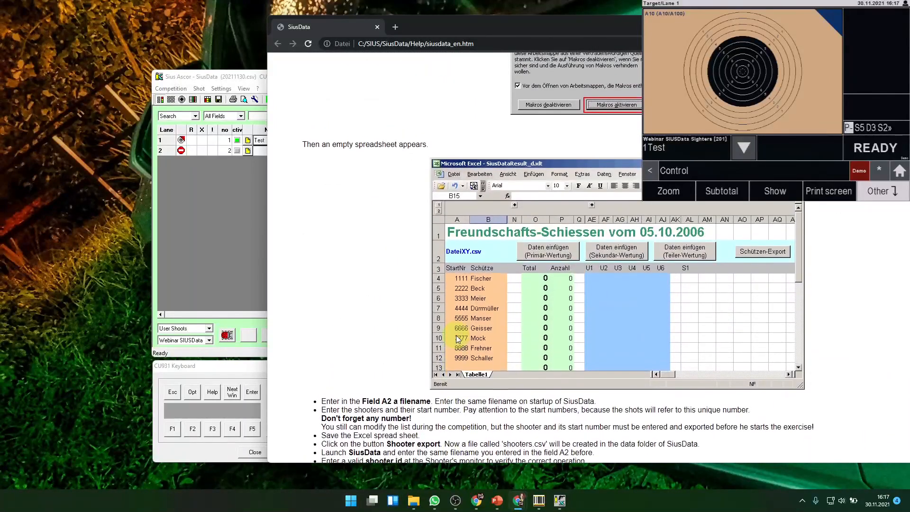
scroll(456, 338, "down", 2)
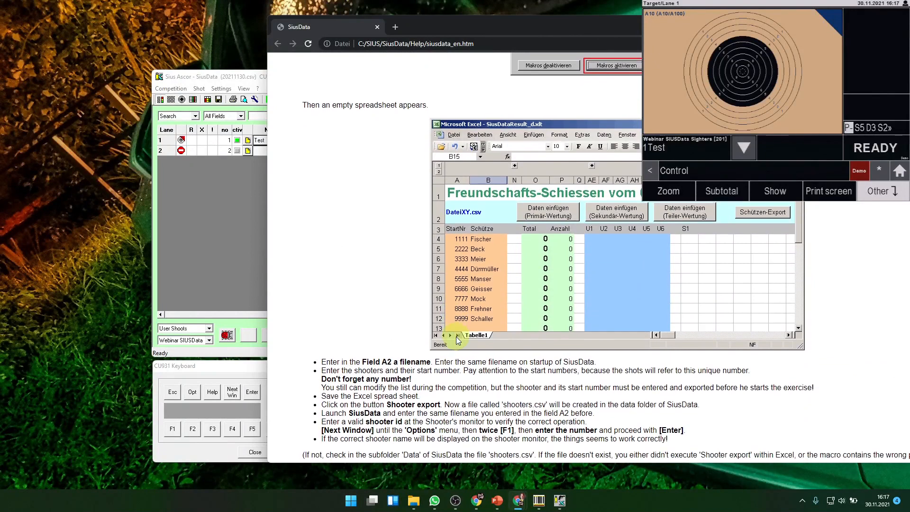
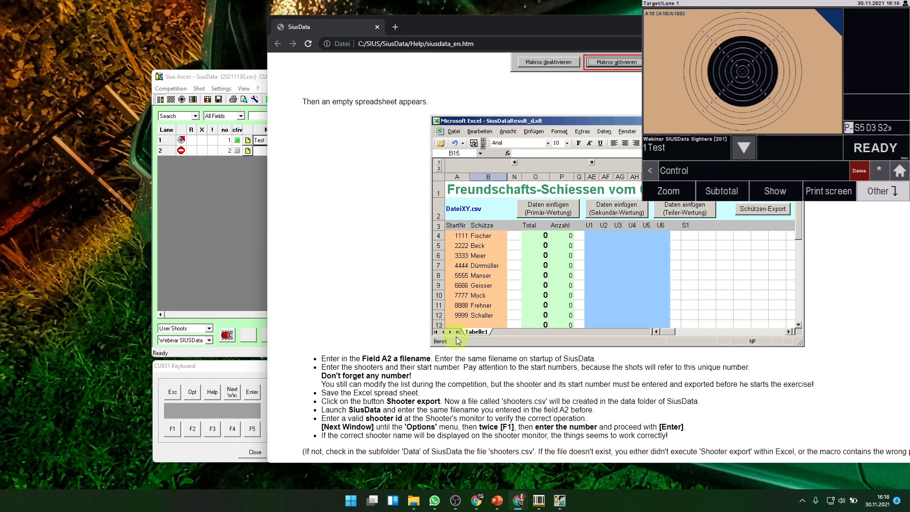
Skim the help from the Excel result examples through SC-Programs and the Remote-Barcode Feature to Simulation Mode.
scroll(456, 336, "down", 20)
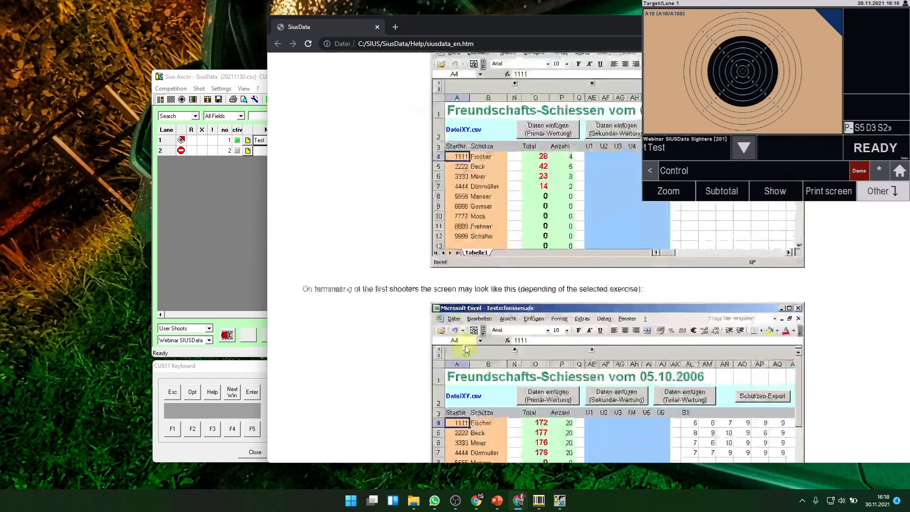
scroll(466, 345, "down", 20)
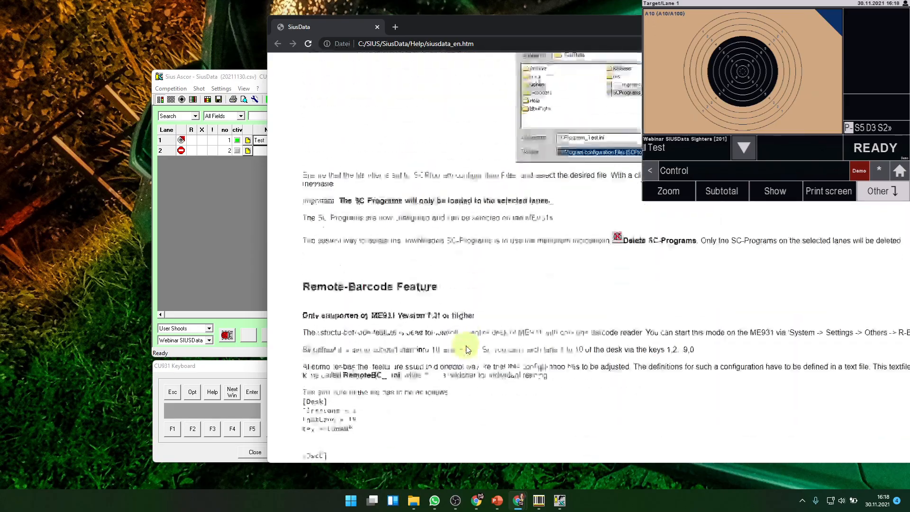
scroll(467, 350, "down", 20)
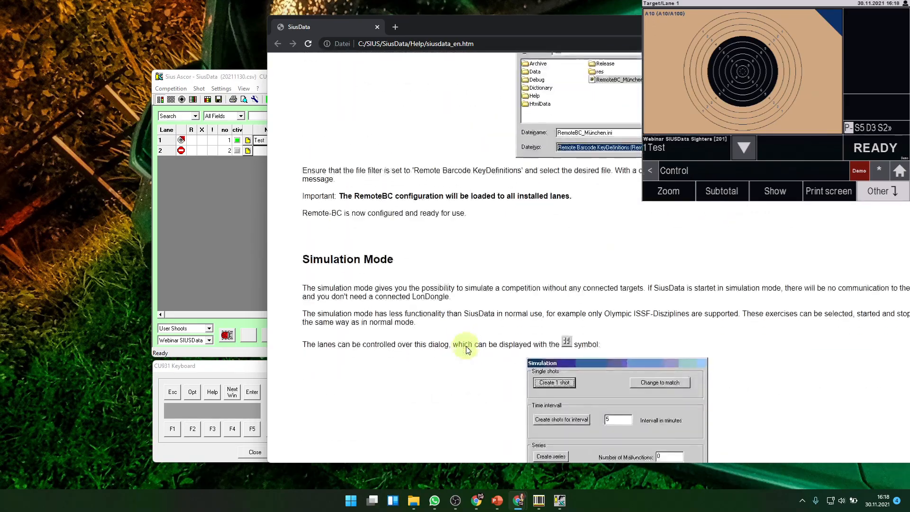
scroll(465, 351, "up", 3)
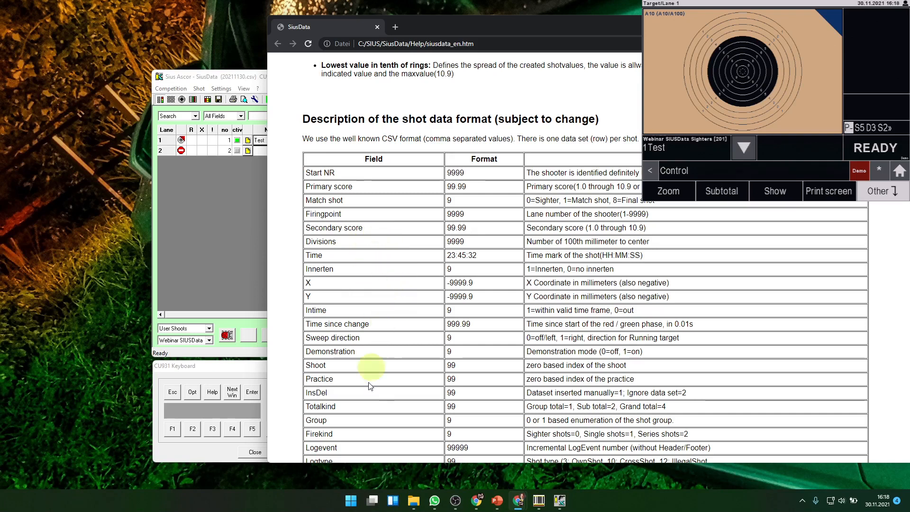
Examine the field tables in the help for the shot data format and the start list format.
scroll(368, 385, "down", 1)
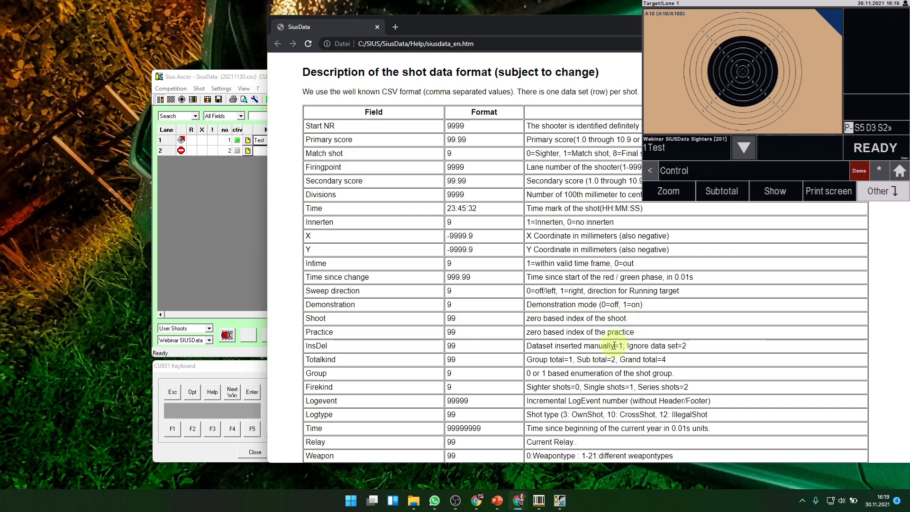
scroll(392, 375, "down", 1)
scroll(392, 371, "down", 1)
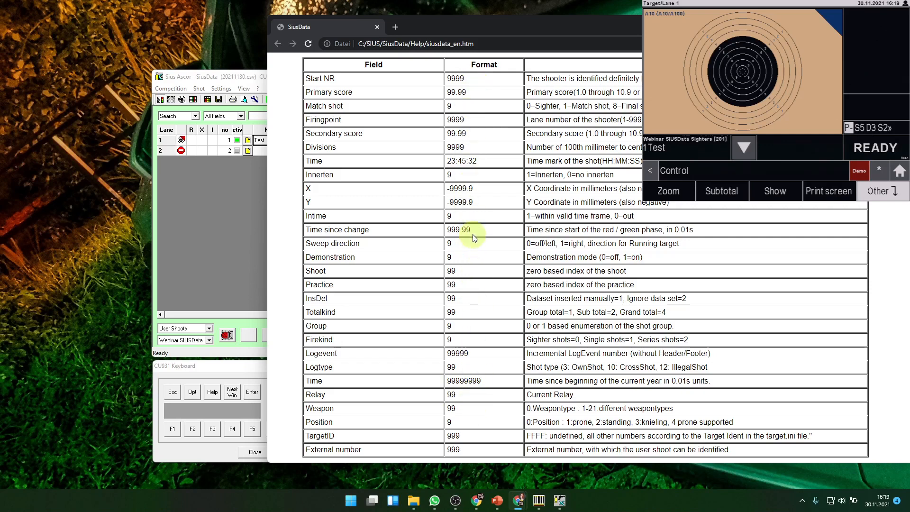
scroll(469, 384, "down", 2)
scroll(469, 401, "down", 5)
scroll(476, 395, "down", 2)
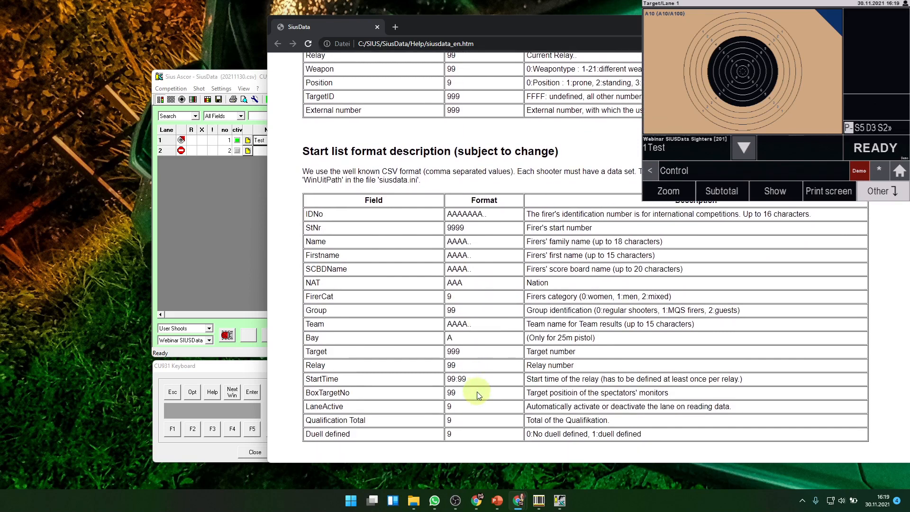